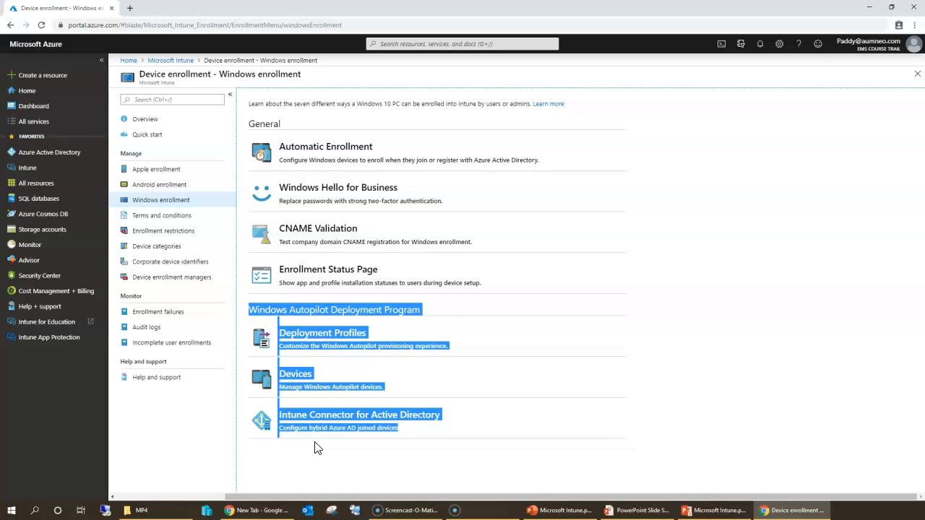
Open the Windows Autopilot deployment profiles and start creating a new profile.
click(362, 459)
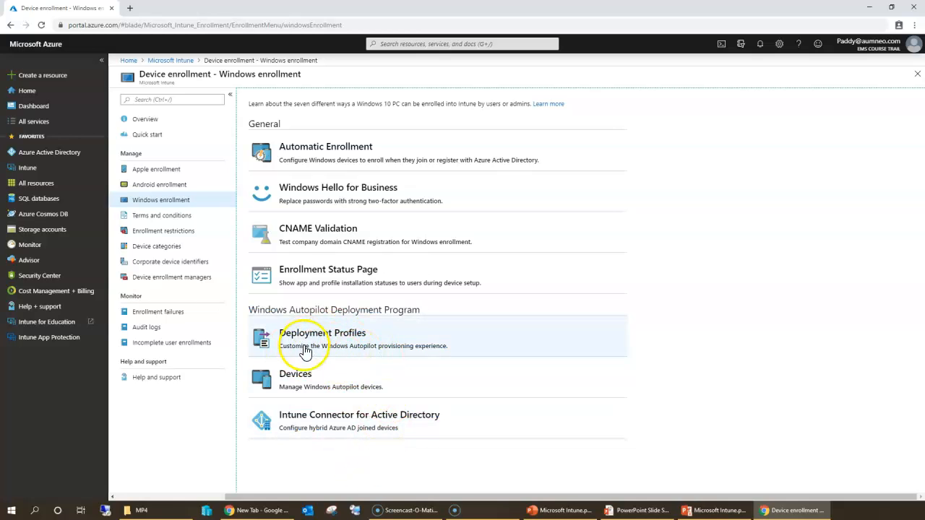
click(365, 342)
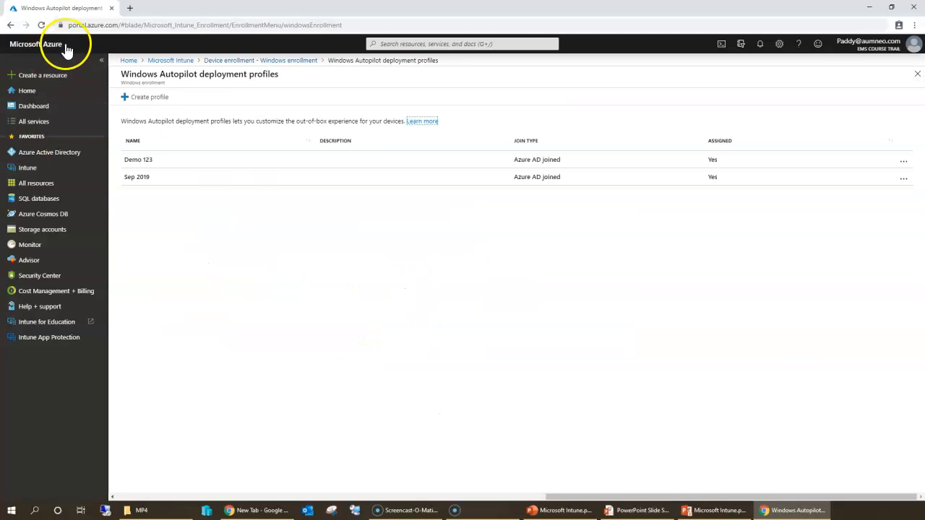
drag(170, 199, 150, 184)
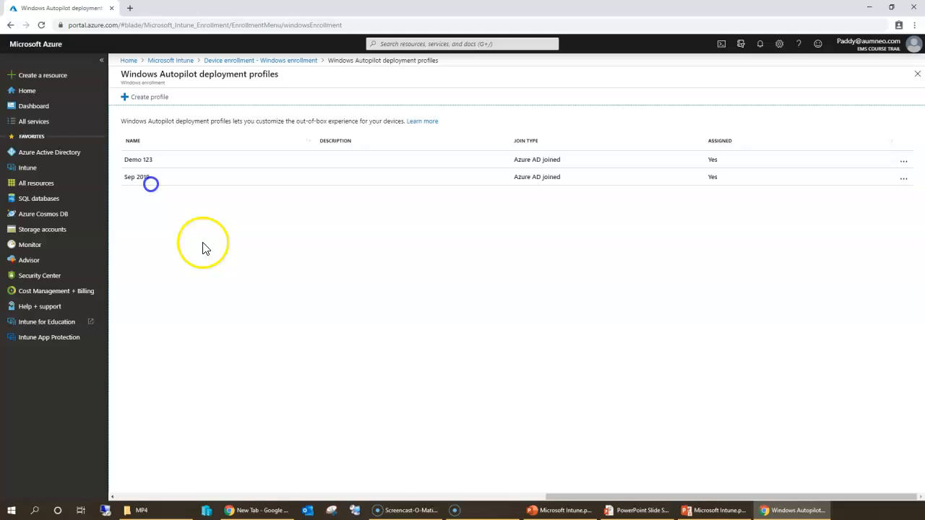
click(145, 100)
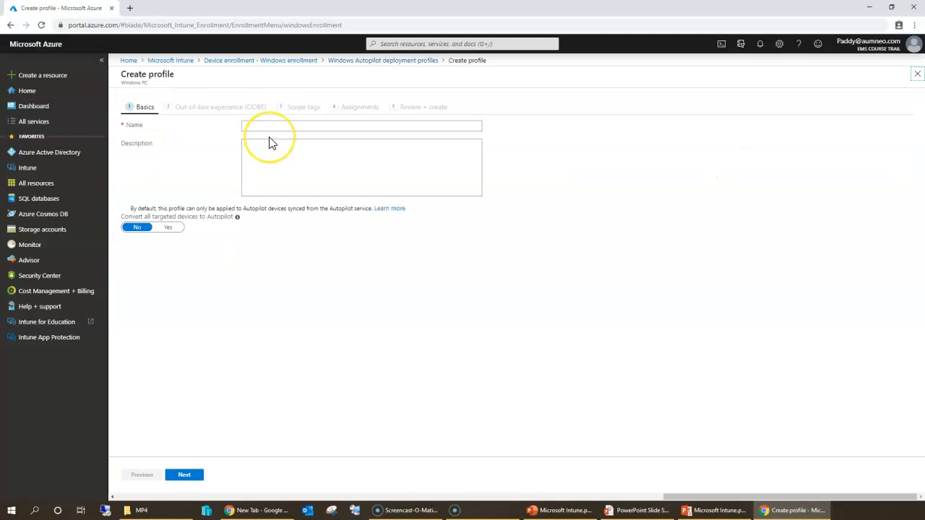
Name the new profile Class Demo and reuse that text as its description.
click(294, 125)
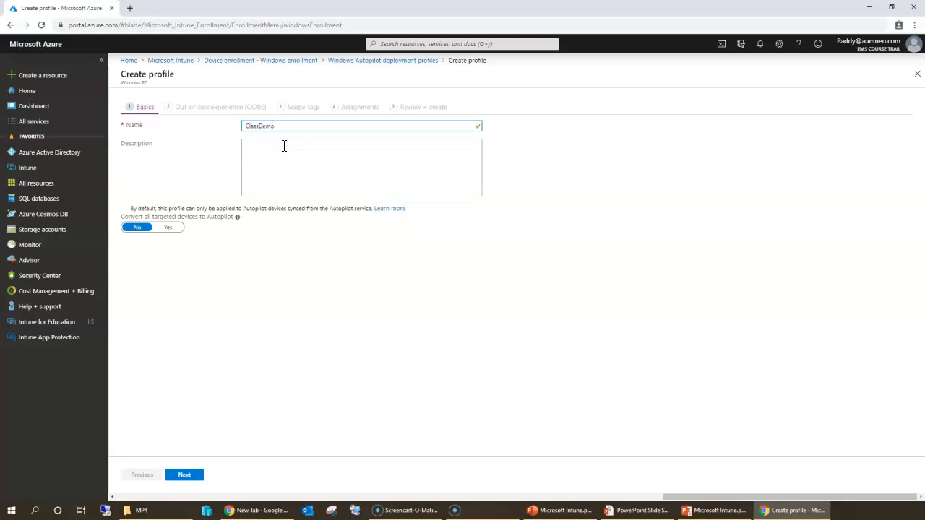
click(301, 154)
key(ctrl+a)
key(ctrl+c)
click(300, 165)
key(ctrl+v)
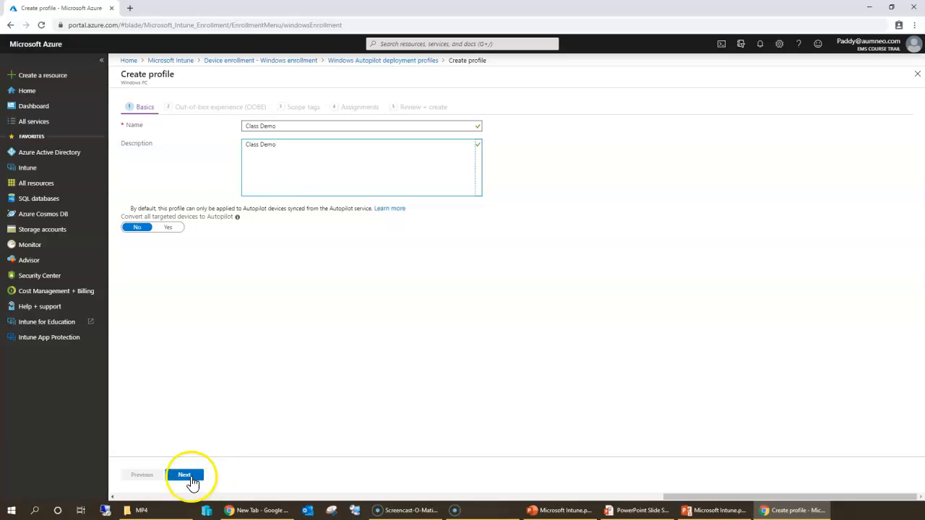
Examine the note and help text explaining the option to convert all targeted devices to Autopilot.
click(135, 226)
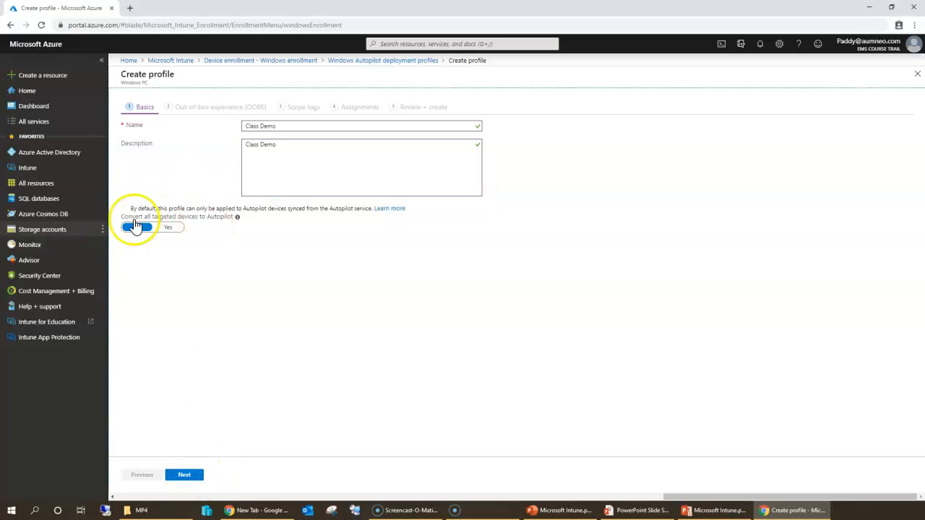
click(171, 227)
drag(155, 254, 260, 263)
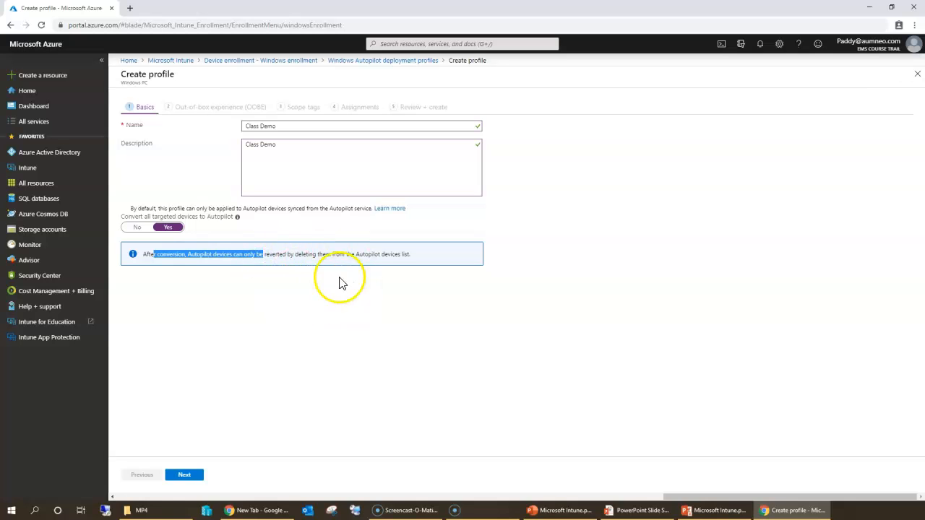
click(344, 302)
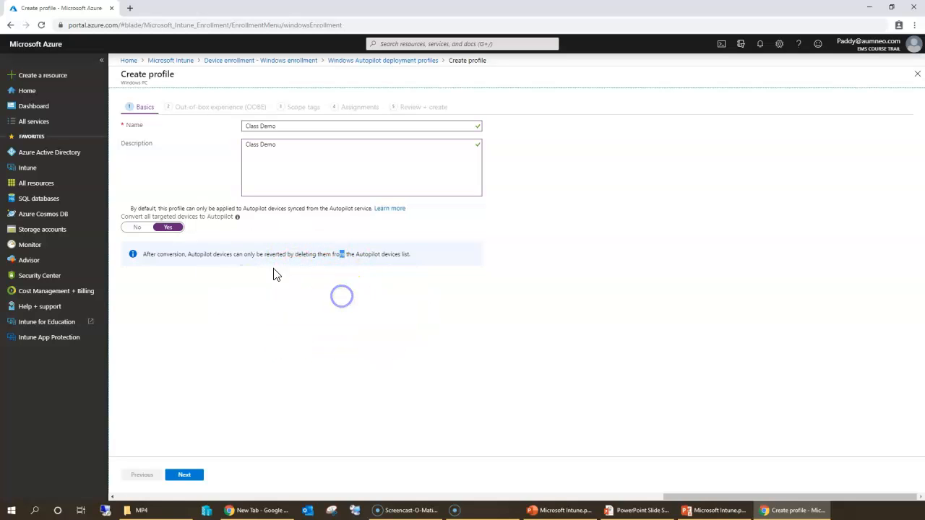
drag(233, 254, 384, 254)
mouse_move(236, 221)
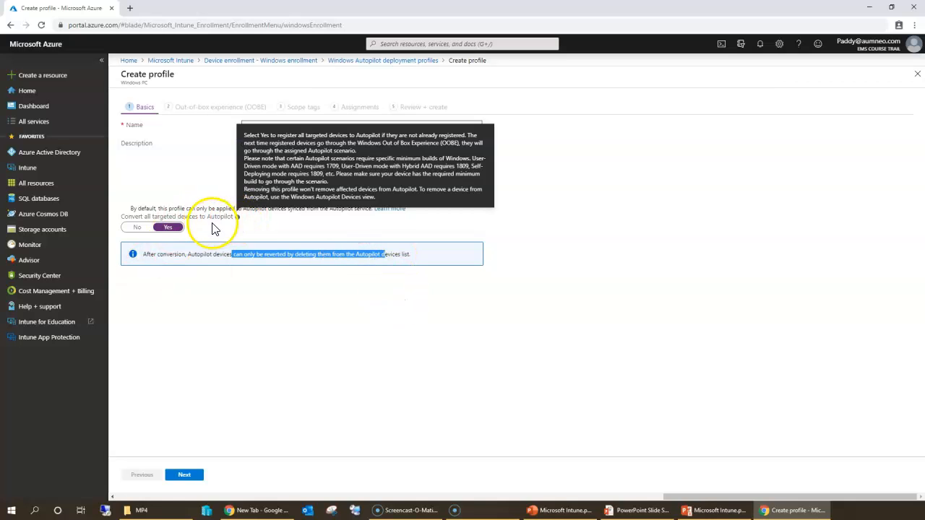
click(137, 226)
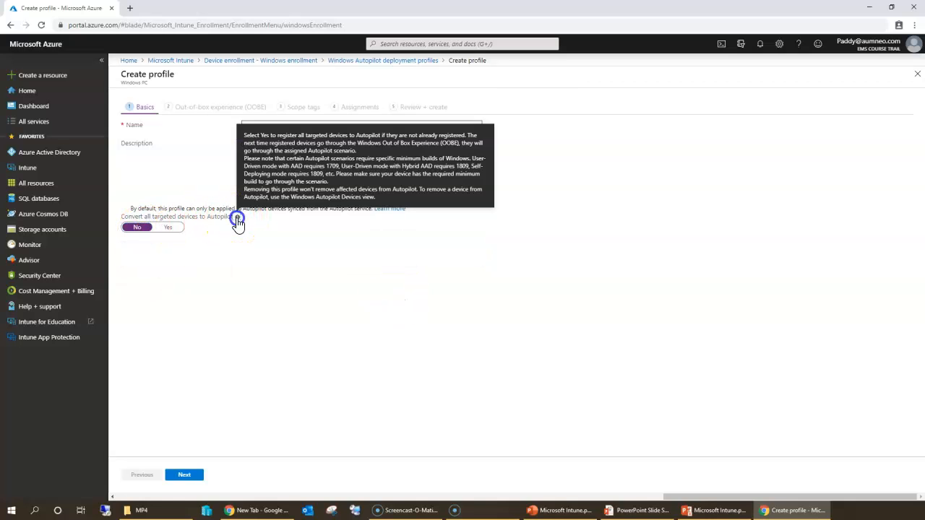
drag(258, 144, 316, 144)
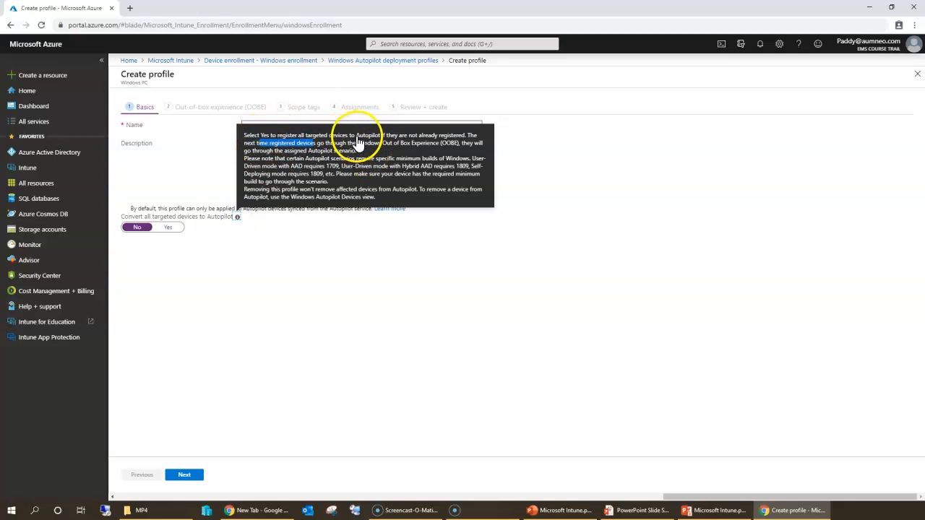
drag(357, 137, 380, 137)
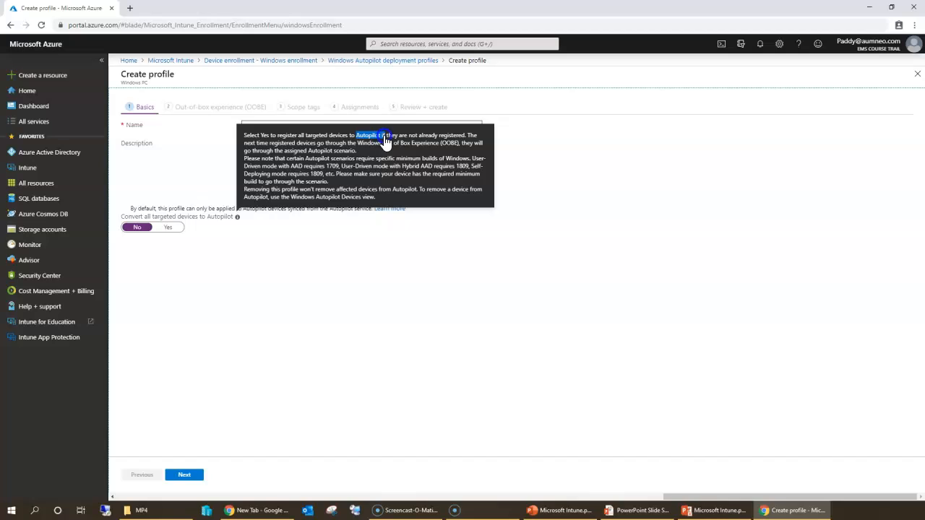
drag(379, 138, 464, 136)
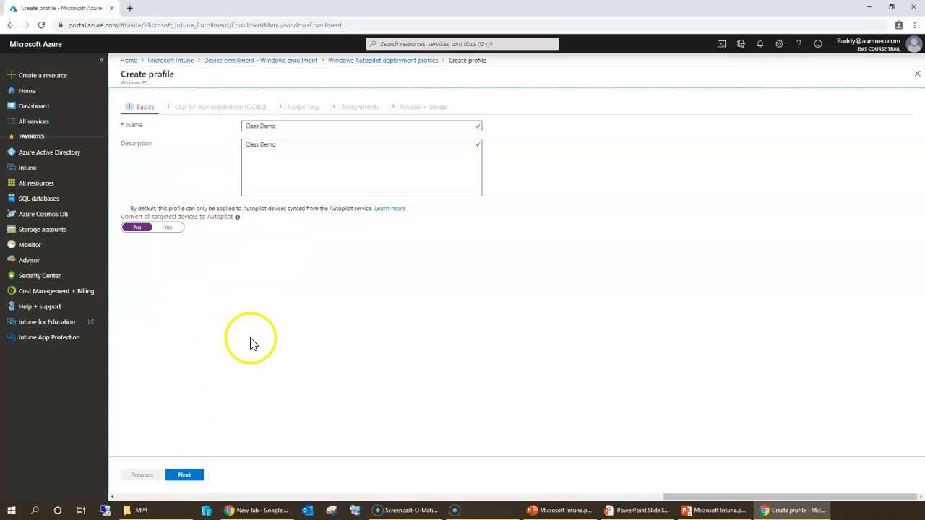
Set the conversion of all targeted devices to Autopilot to Yes and continue to the out-of-box experience settings.
click(169, 228)
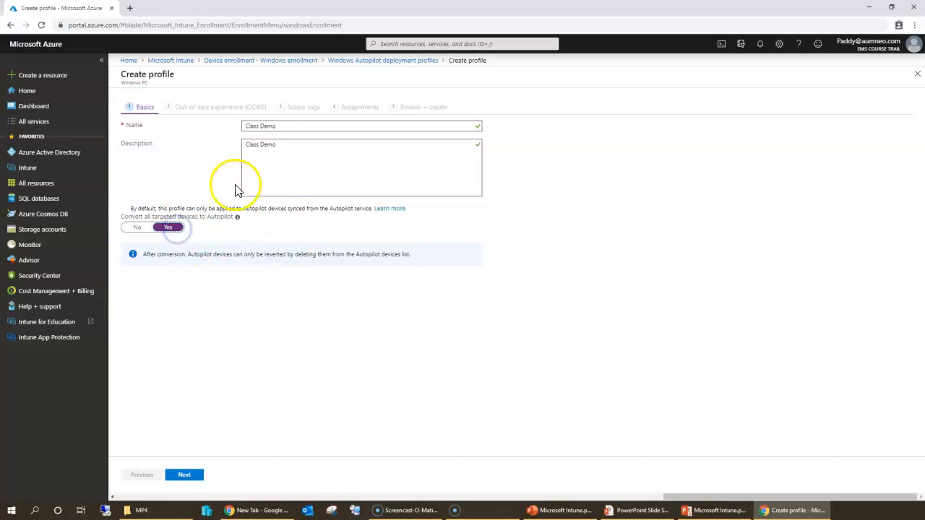
click(184, 474)
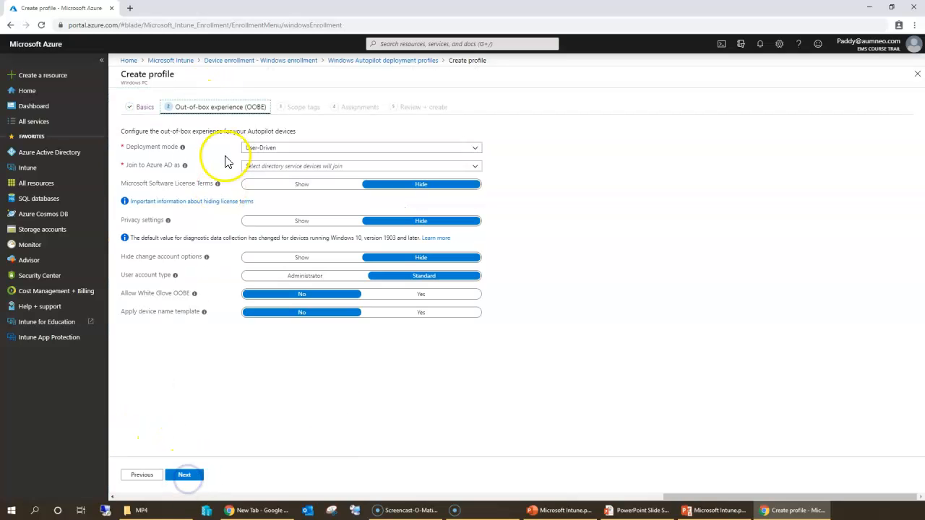
drag(176, 107, 265, 111)
Switch the deployment mode to Self-Deploying (preview), review its automatically enabled options, and set the mode back to User-Driven.
click(279, 153)
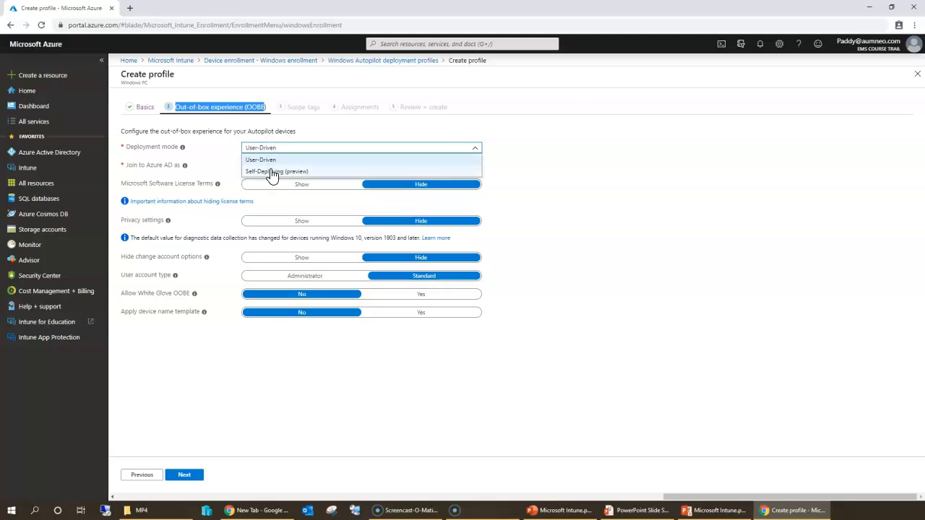
click(272, 173)
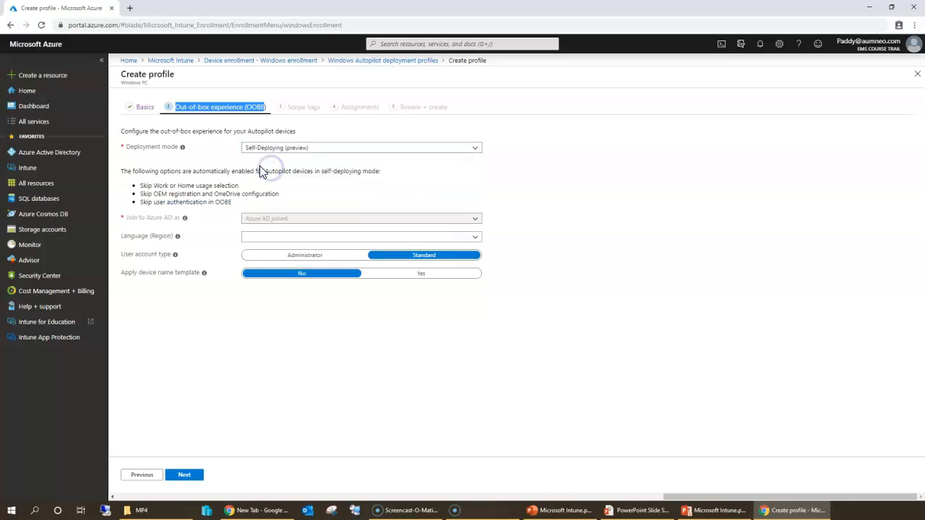
drag(141, 185, 251, 195)
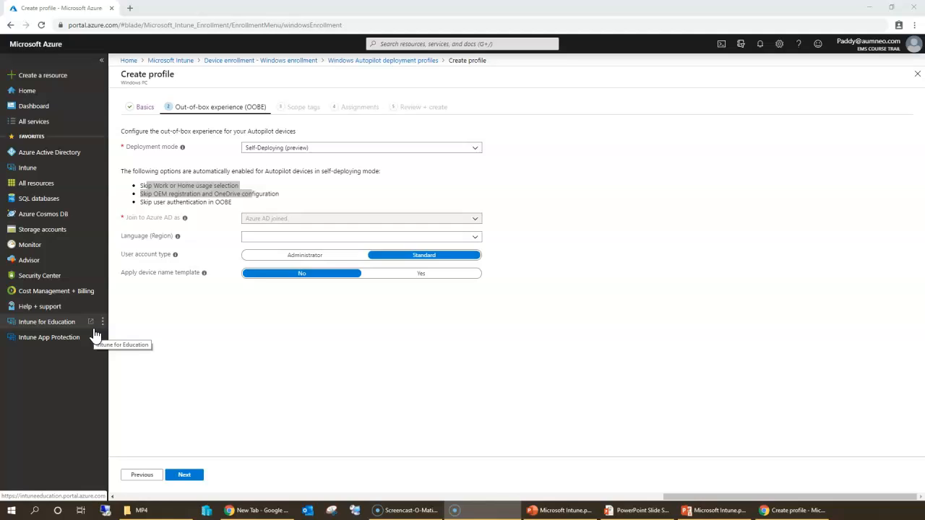
click(288, 150)
click(280, 159)
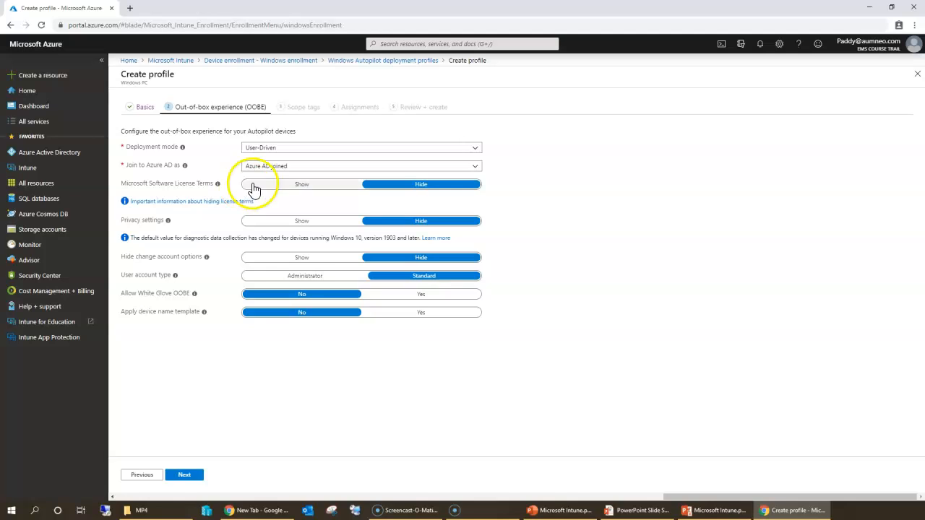
click(289, 148)
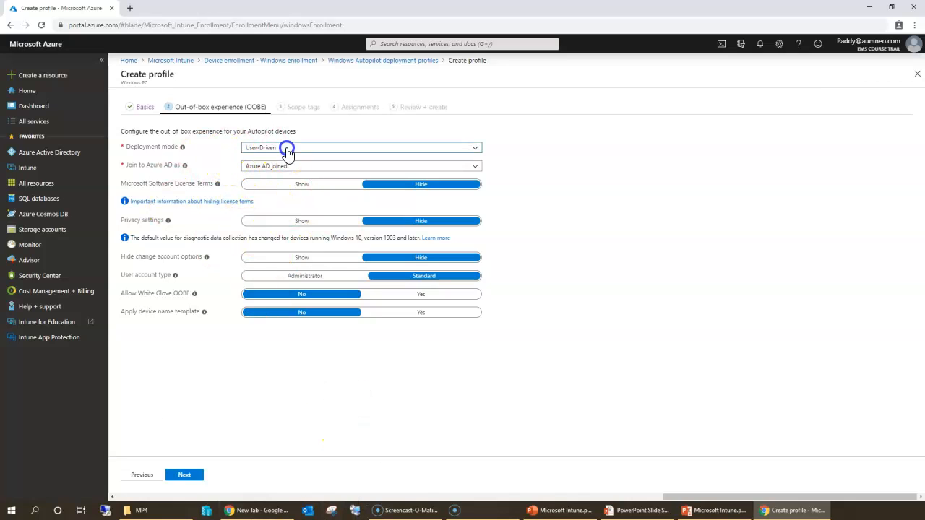
click(196, 149)
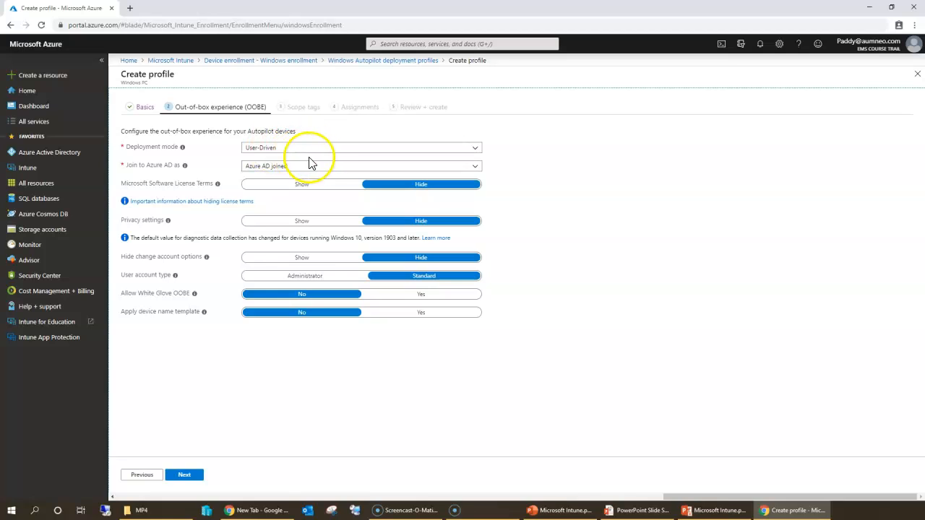
drag(358, 346, 213, 348)
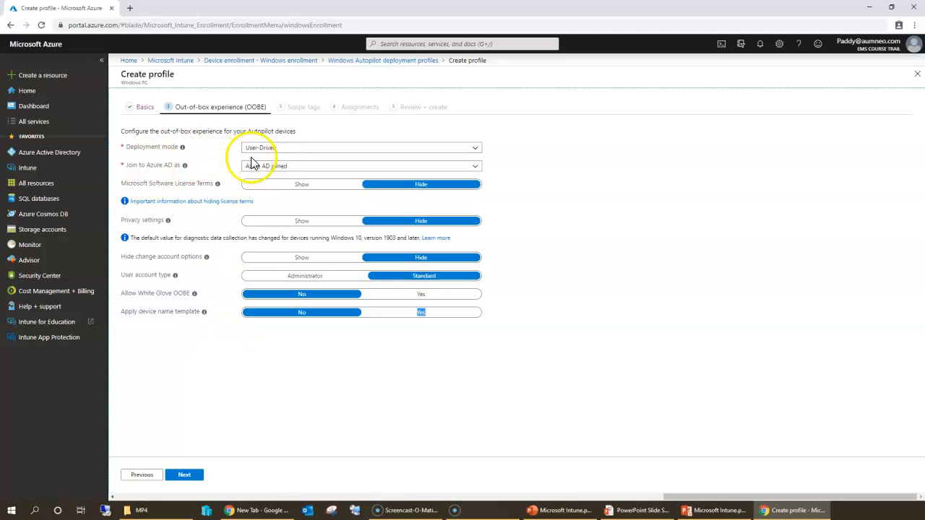
Review the available choices for how devices join Azure AD.
click(146, 165)
click(279, 166)
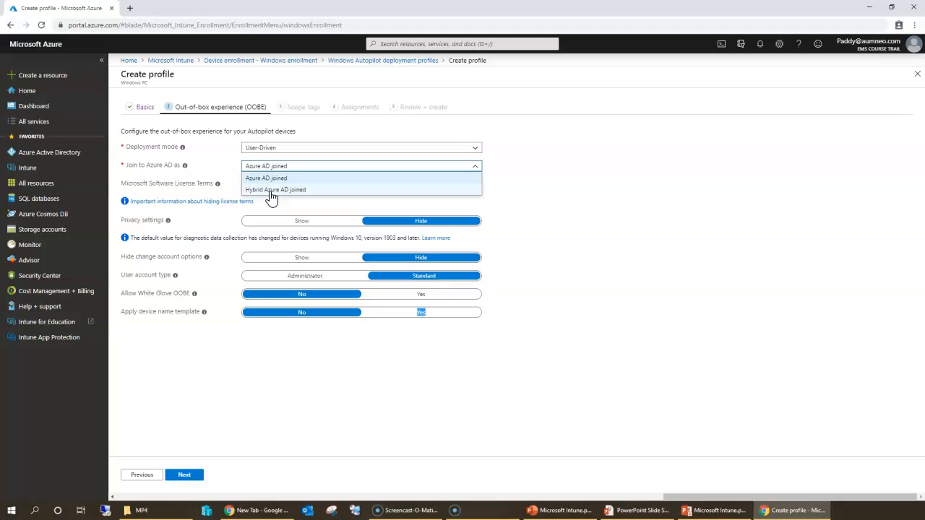
click(182, 182)
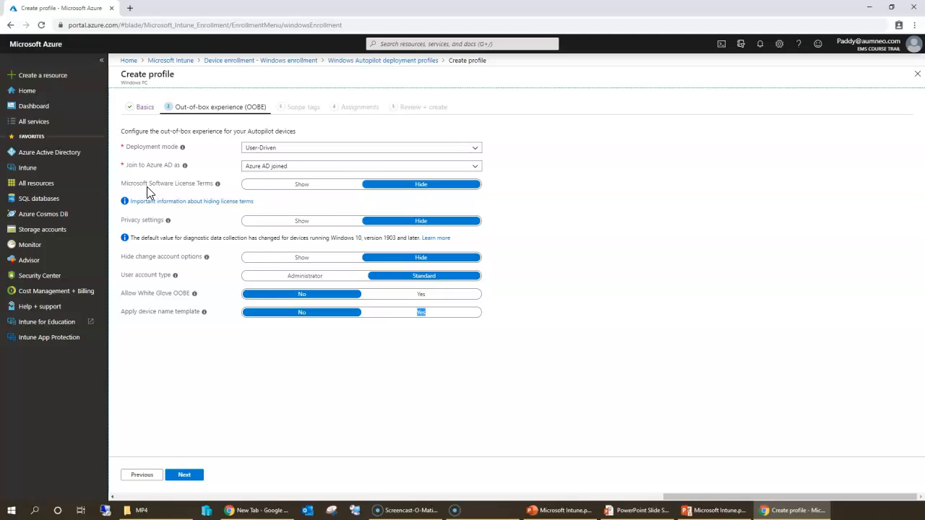
Try Show for the Microsoft Software License Terms and the change account options, returning both to Hide.
click(302, 185)
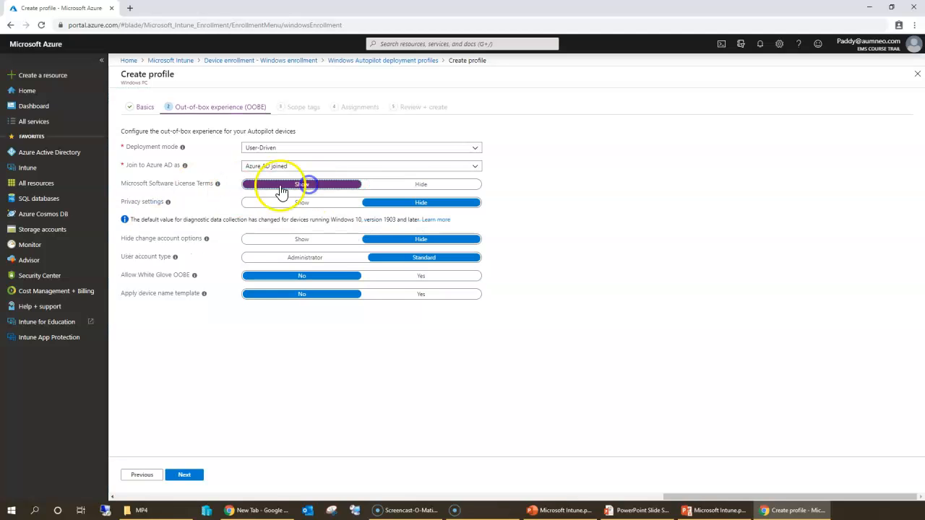
click(422, 185)
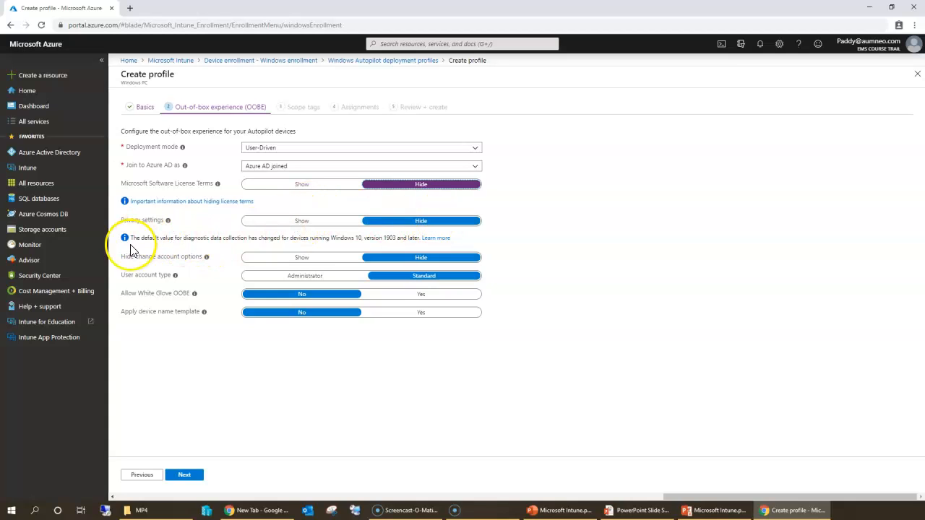
drag(126, 261, 186, 263)
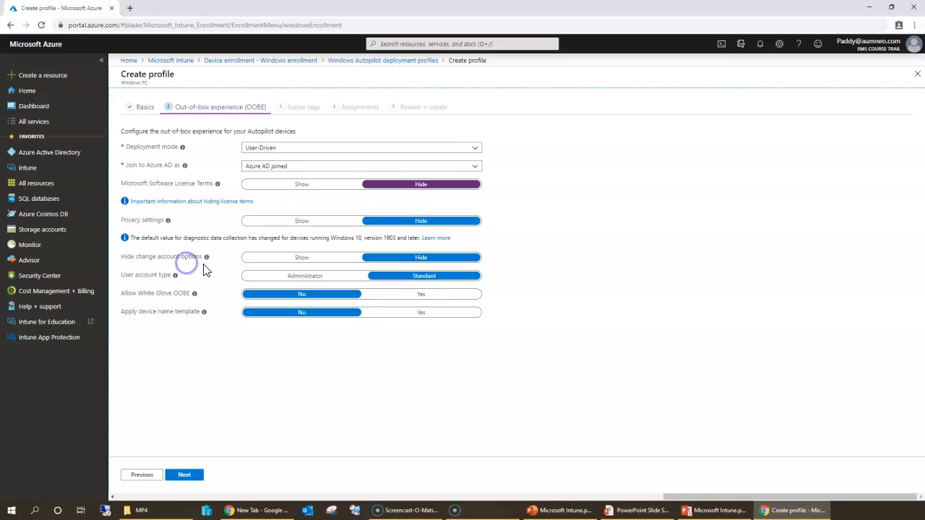
click(298, 258)
click(419, 257)
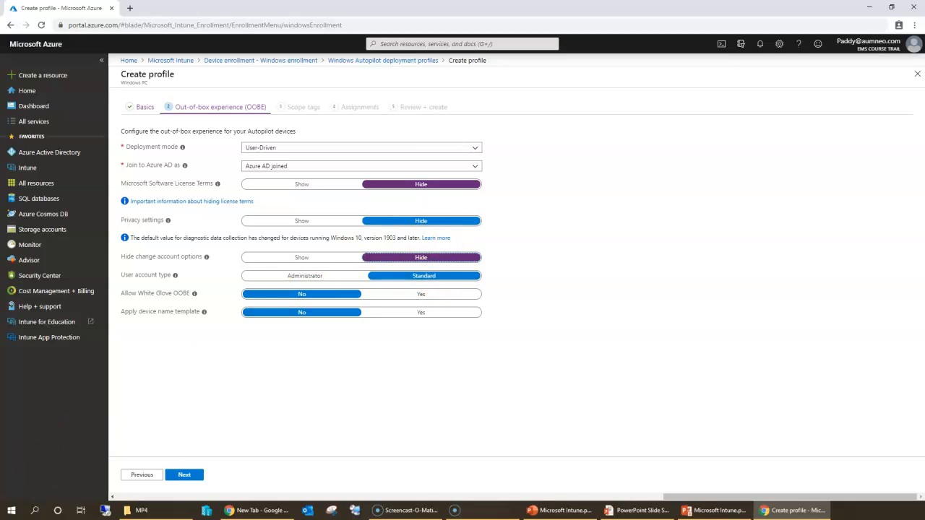
Read the help text for the Allow White Glove OOBE option.
click(22, 498)
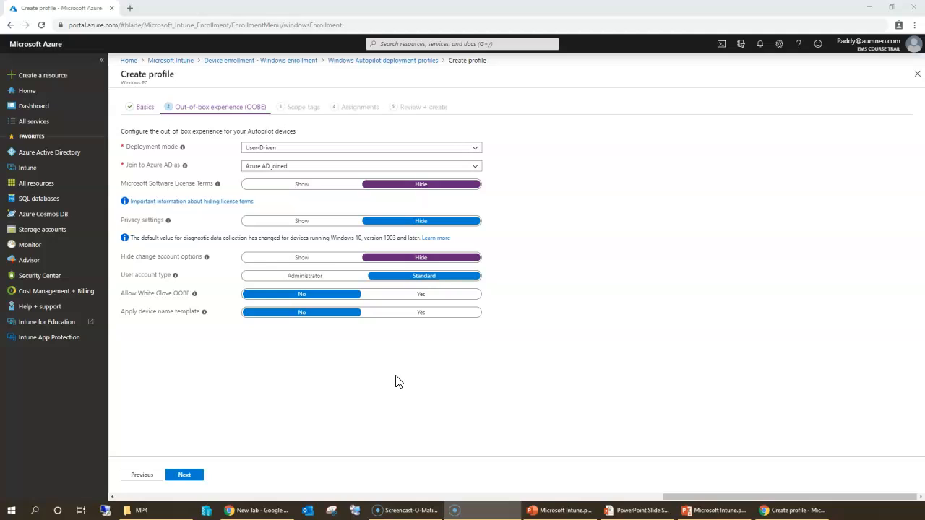
click(152, 298)
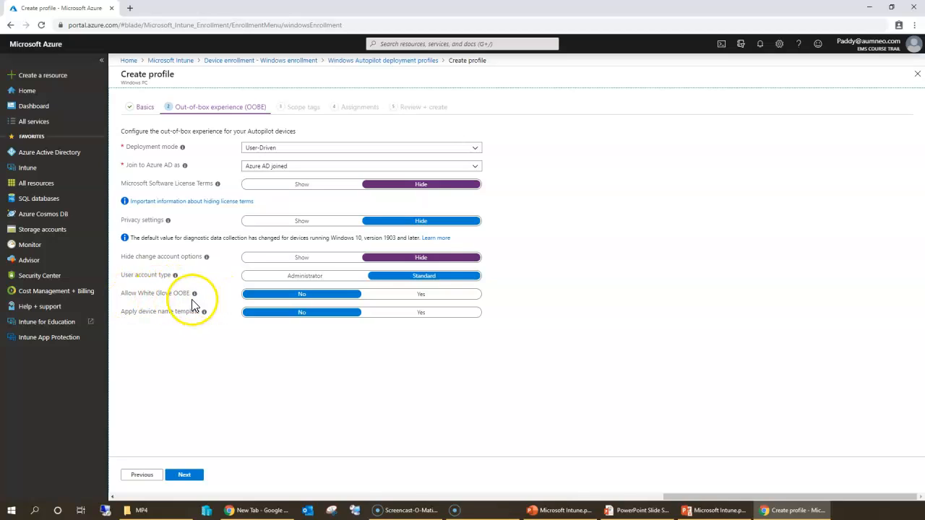
mouse_move(195, 295)
Enable the device name template and set the device name to PC-%SERIAL%.
click(409, 313)
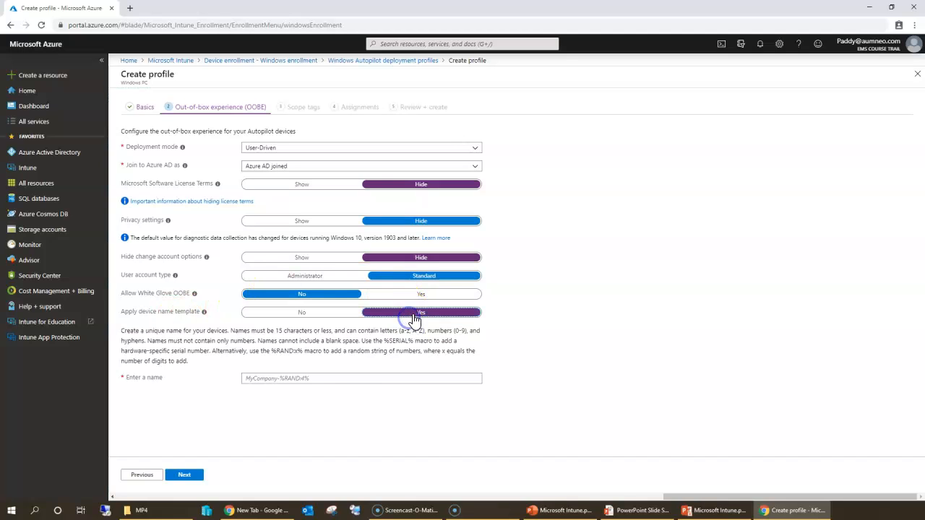
click(339, 377)
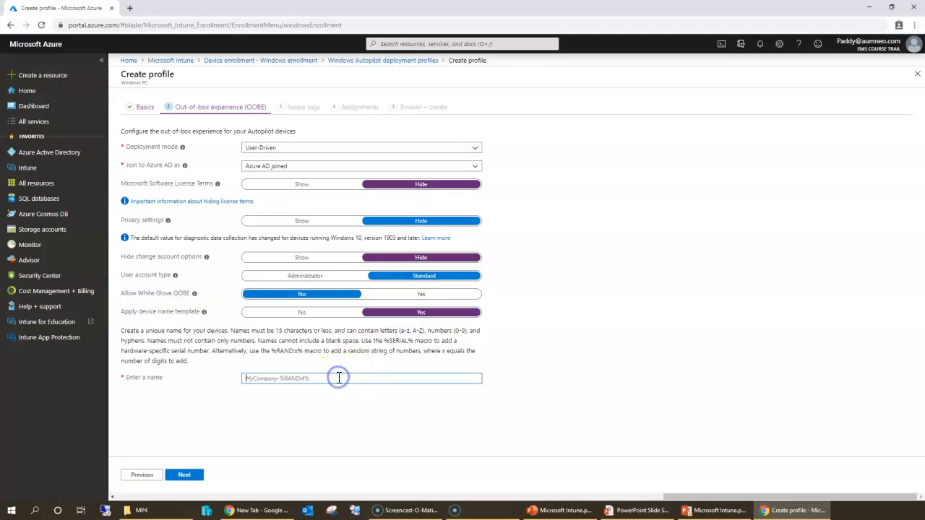
text(pc)
key(BackSpace)
text(PC-%)
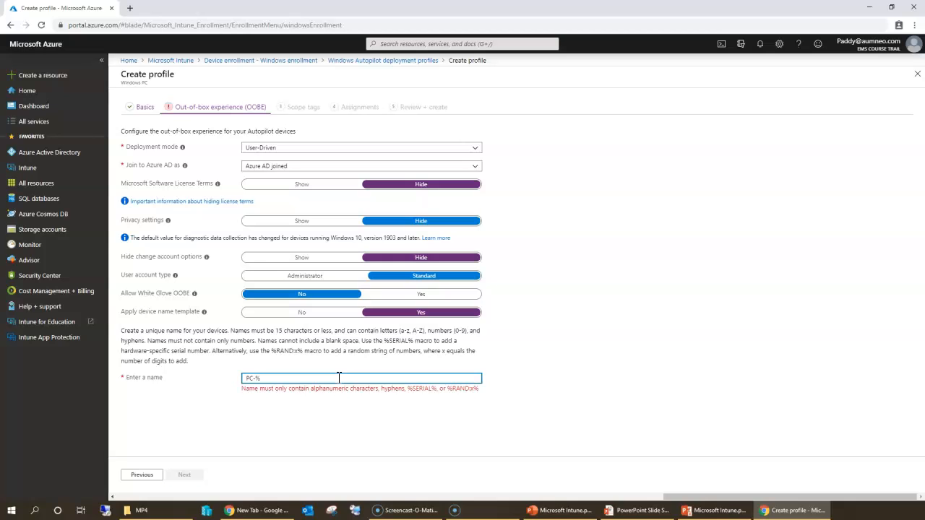
text(ser)
key(BackSpace)
key(BackSpace)
text(RIAL%)
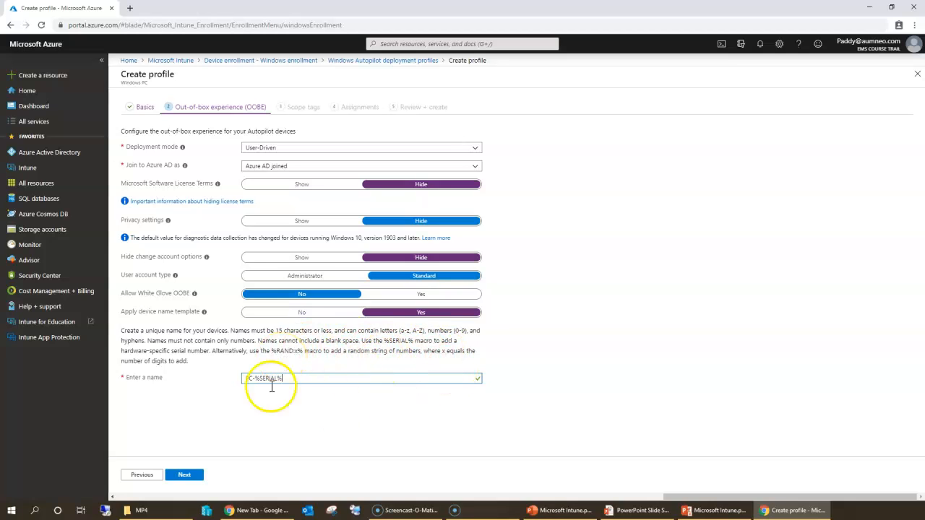
Set Apply device name template to No in the out-of-box experience settings.
drag(271, 351, 303, 351)
drag(254, 378, 277, 378)
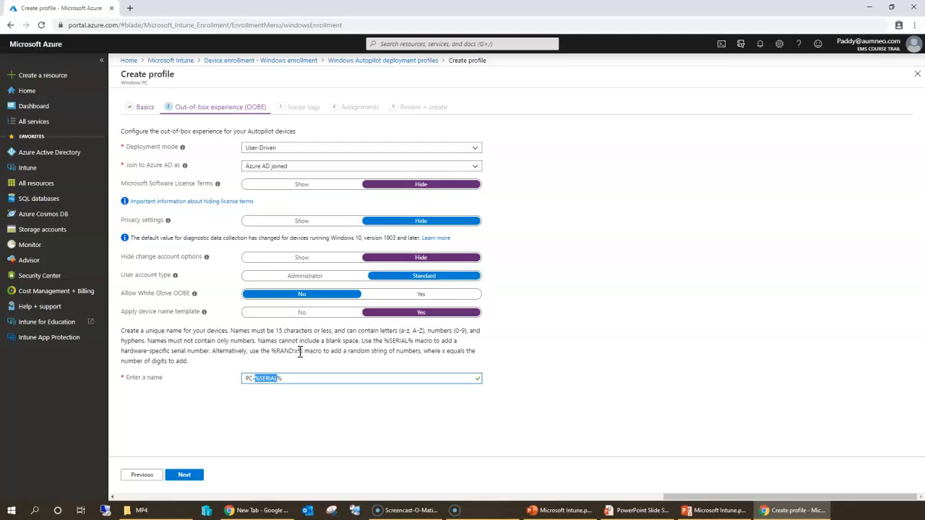
click(354, 313)
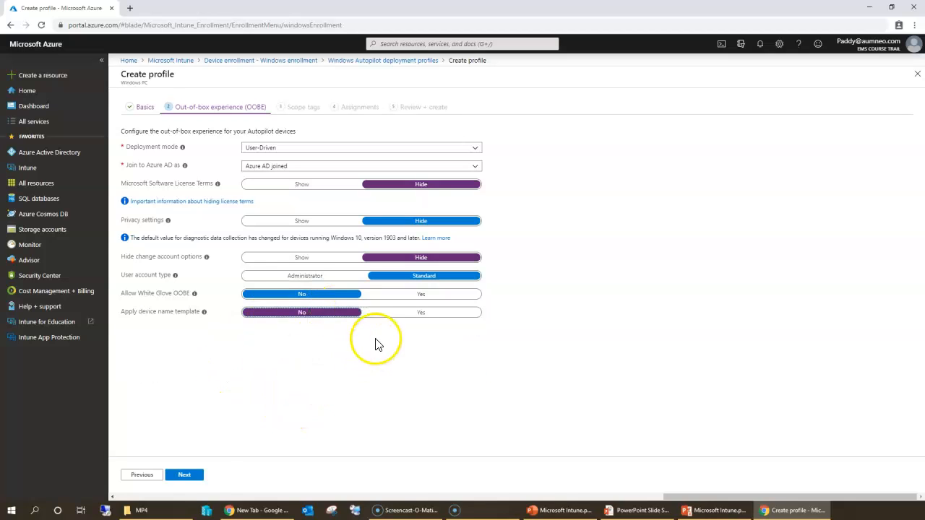
Leave scope tags and group assignments empty, review the profile summary, and create the Class Demo deployment profile.
click(196, 480)
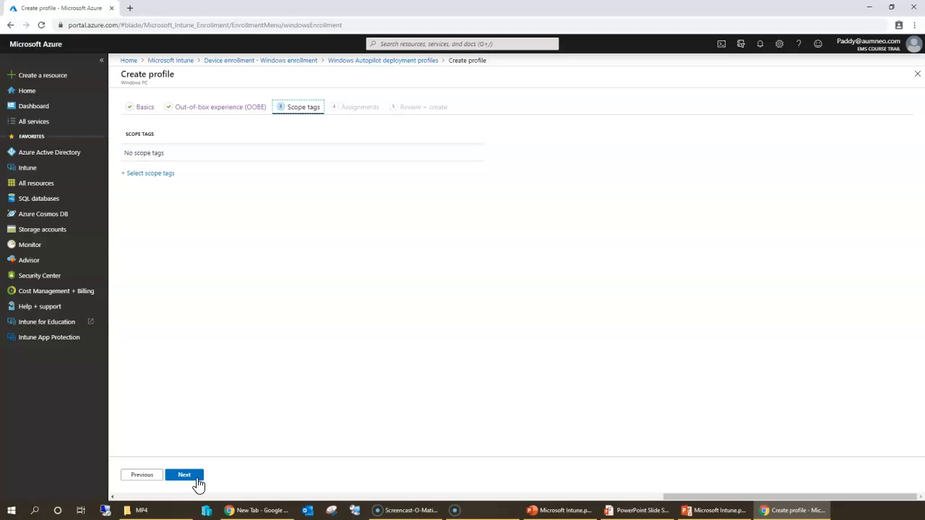
click(198, 482)
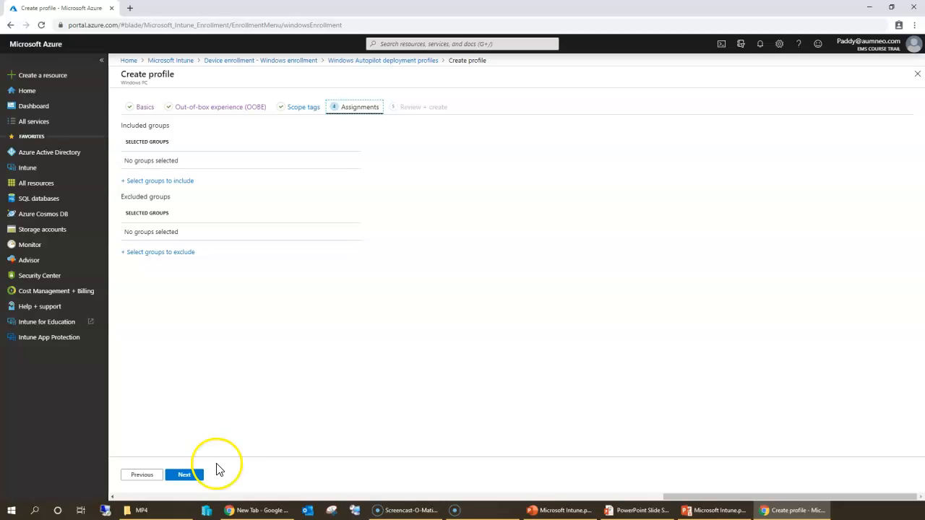
click(26, 499)
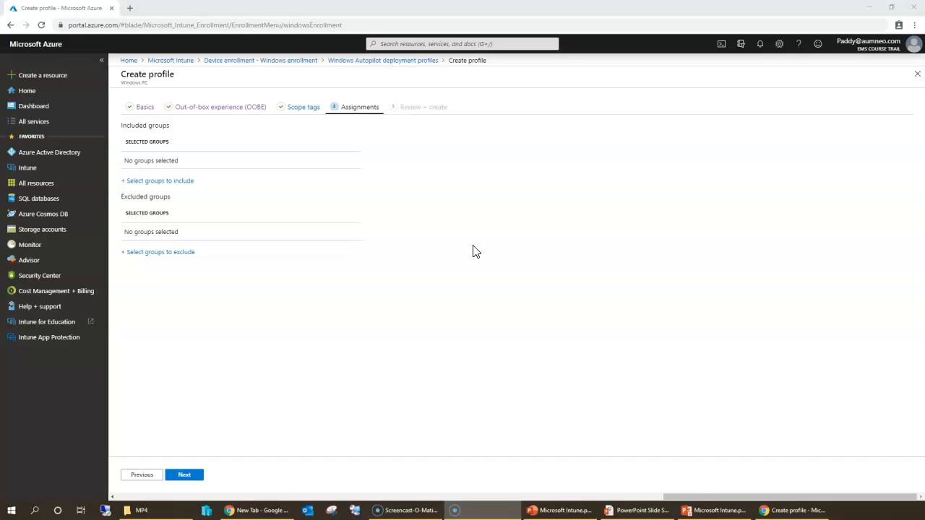
click(407, 178)
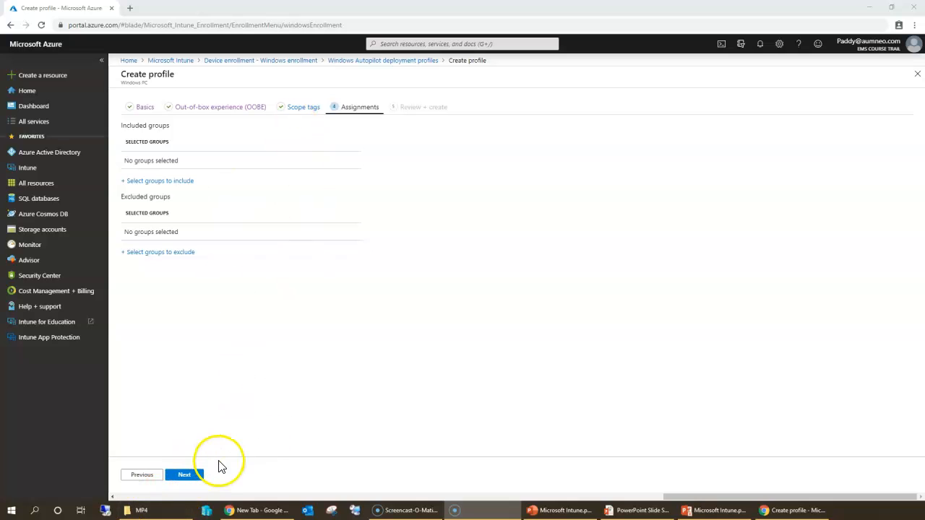
click(196, 477)
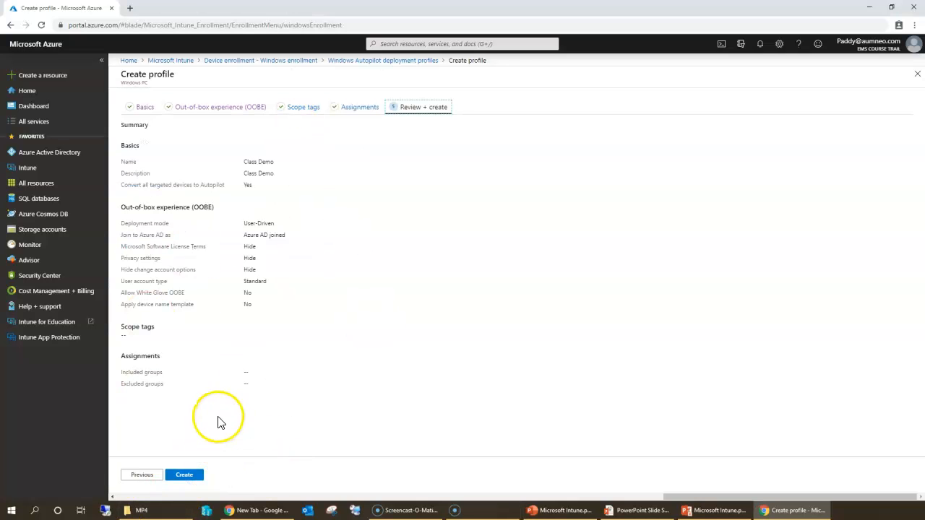
drag(121, 161, 246, 370)
click(185, 474)
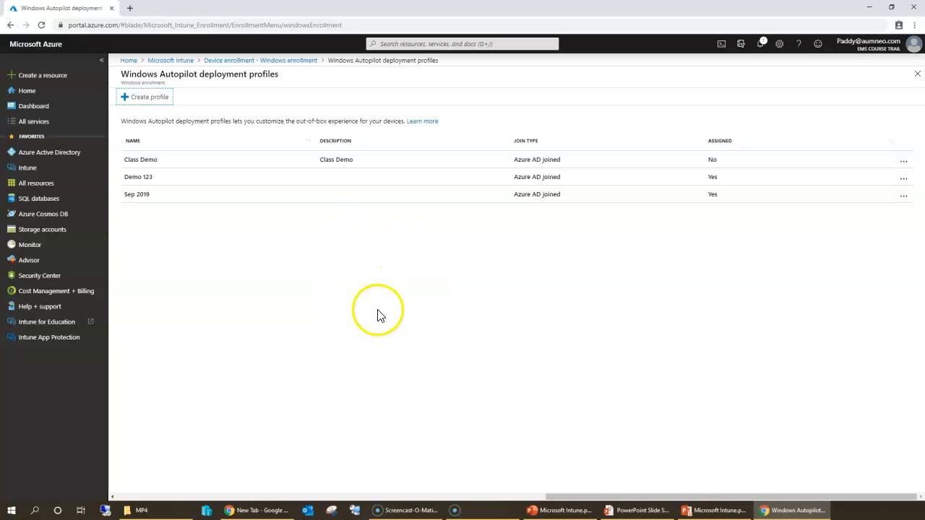
Open the Class Demo profile's properties and review its basics, out-of-box experience, assignment and scope tag settings.
click(716, 148)
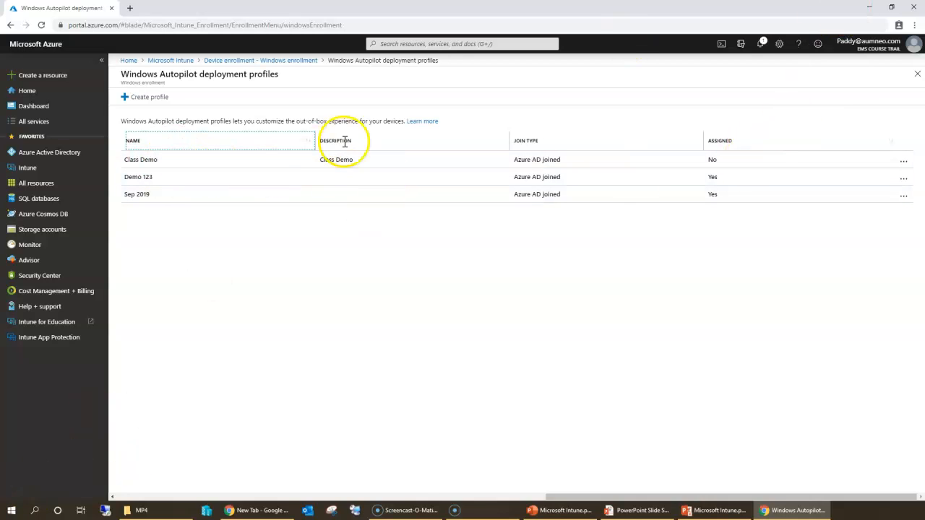
click(168, 162)
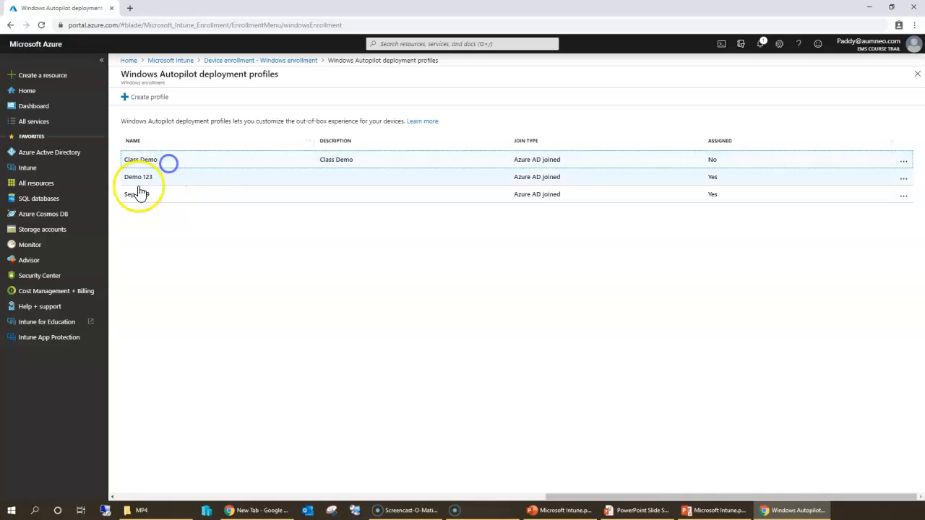
click(165, 155)
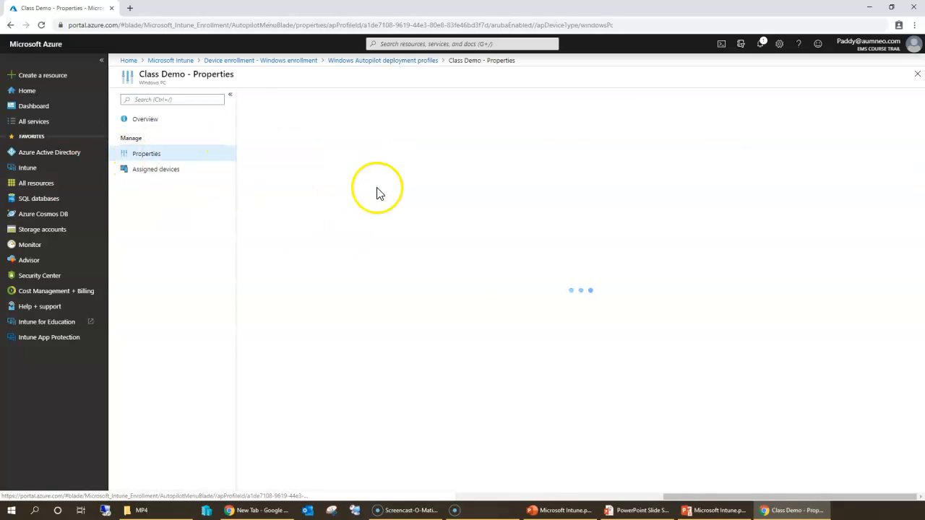
double_click(267, 361)
drag(248, 319, 296, 316)
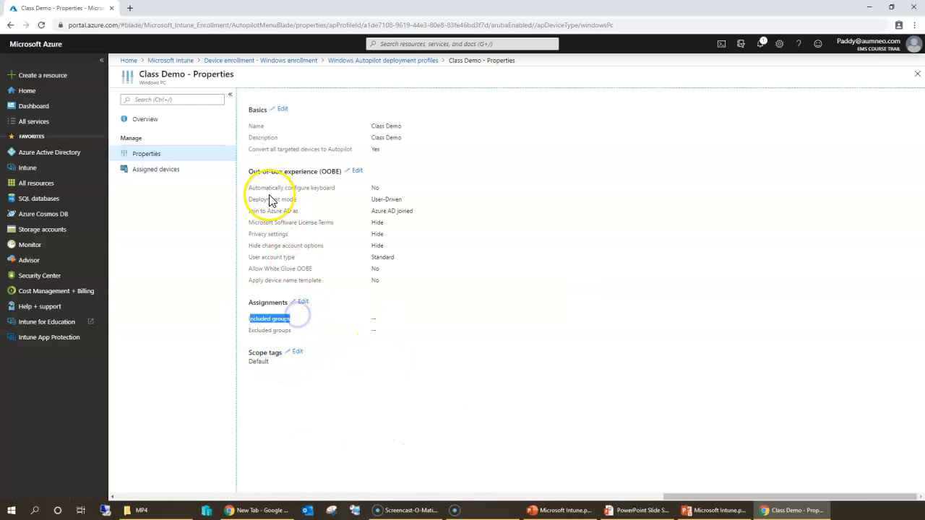
drag(247, 188, 326, 181)
click(312, 131)
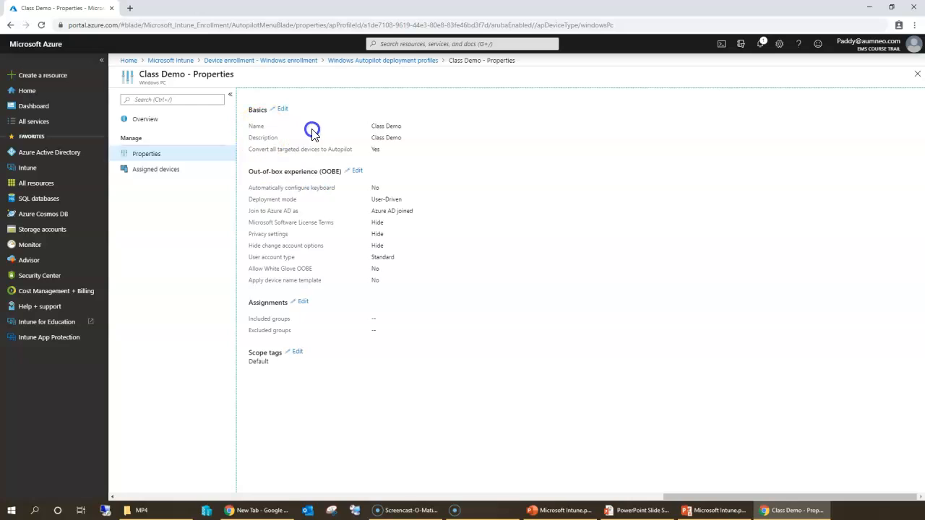
drag(375, 125, 414, 118)
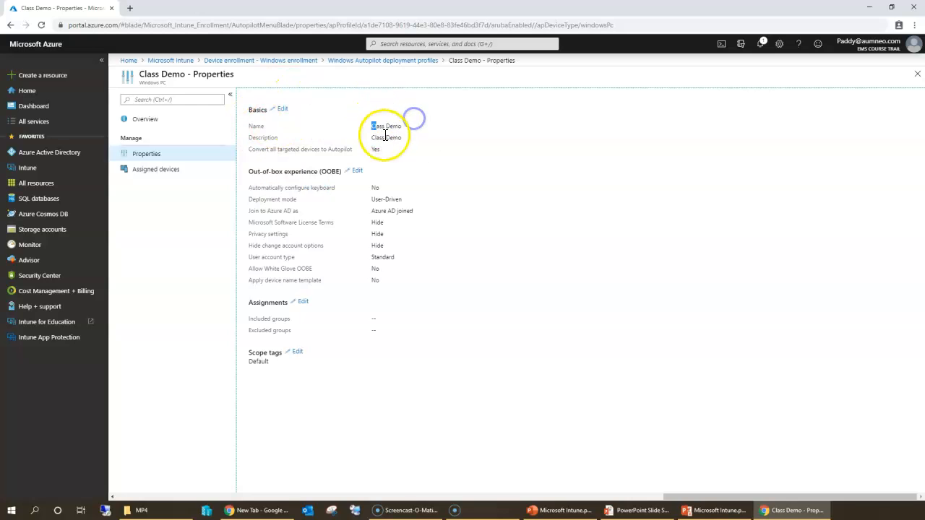
drag(269, 187, 367, 207)
triple_click(384, 254)
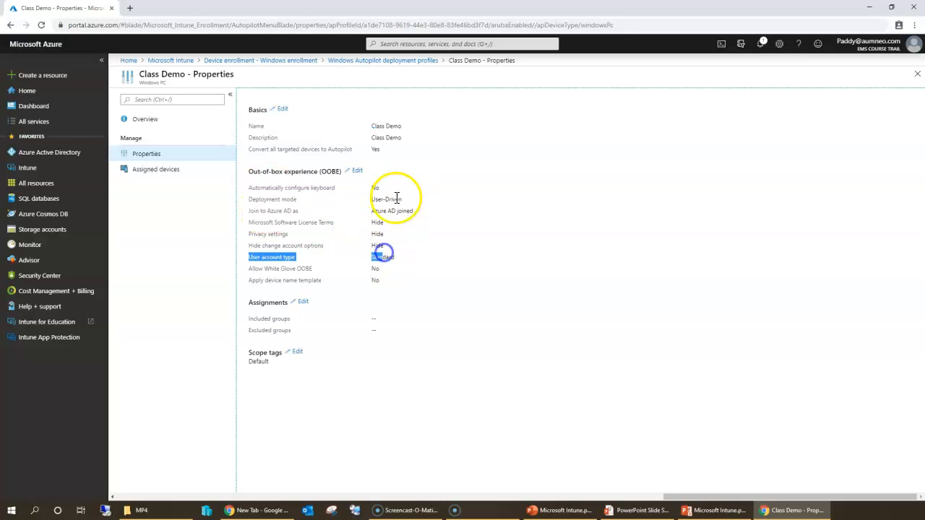
drag(277, 200, 400, 202)
triple_click(396, 201)
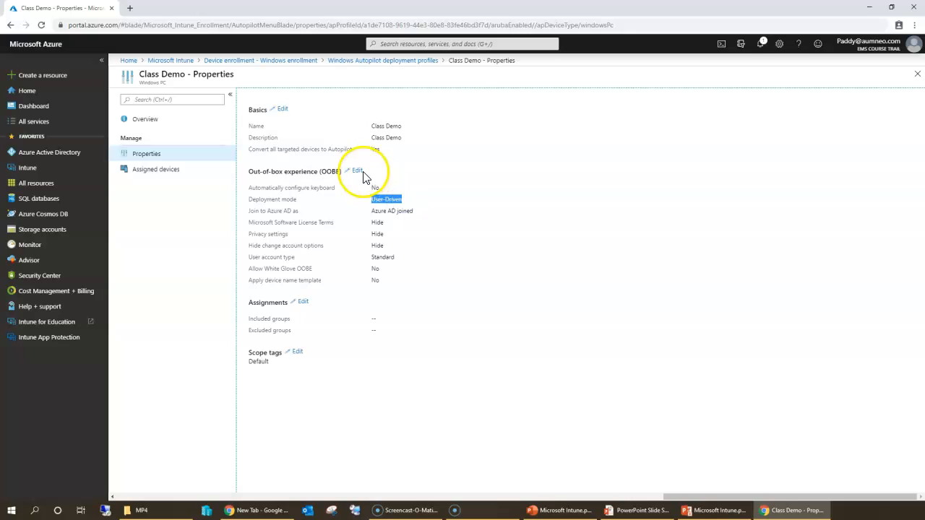
Open Class Demo's out-of-box experience settings for editing, check the deployment mode and join type fields, and return to the profile list.
click(358, 171)
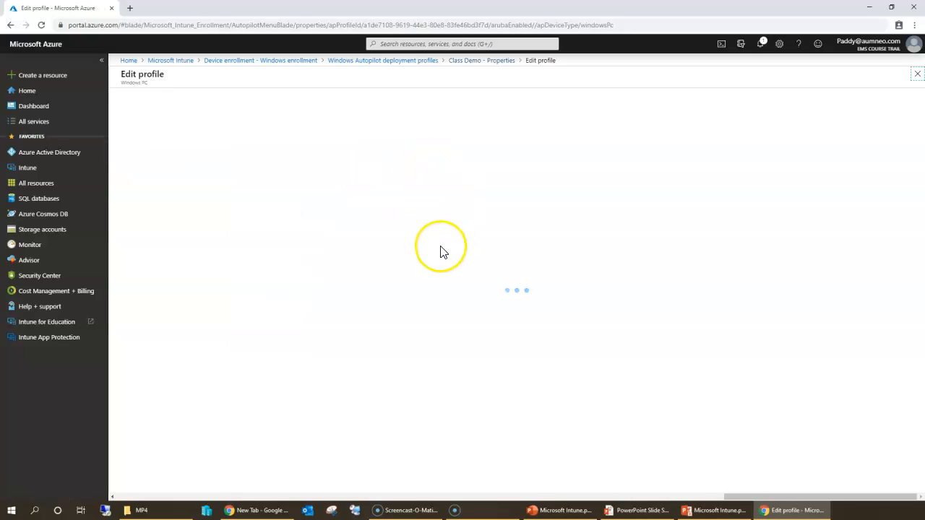
click(299, 148)
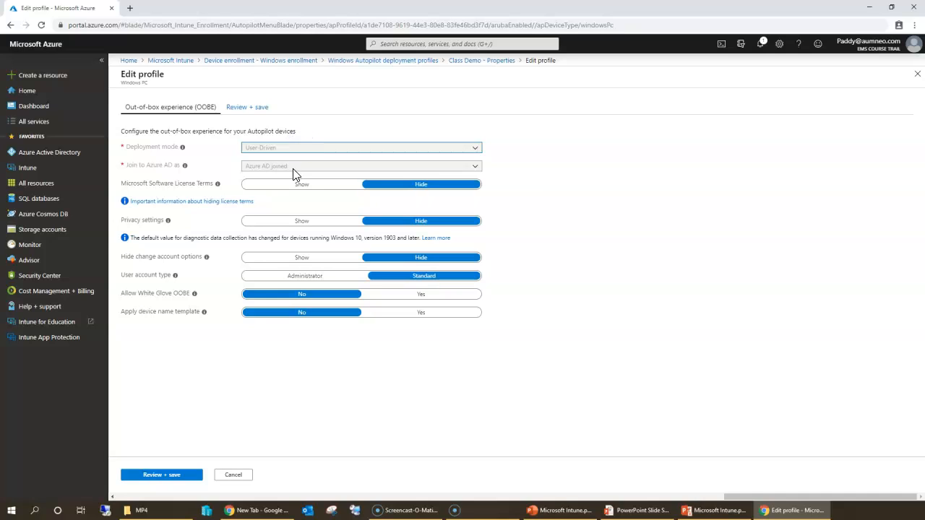
click(132, 194)
click(186, 318)
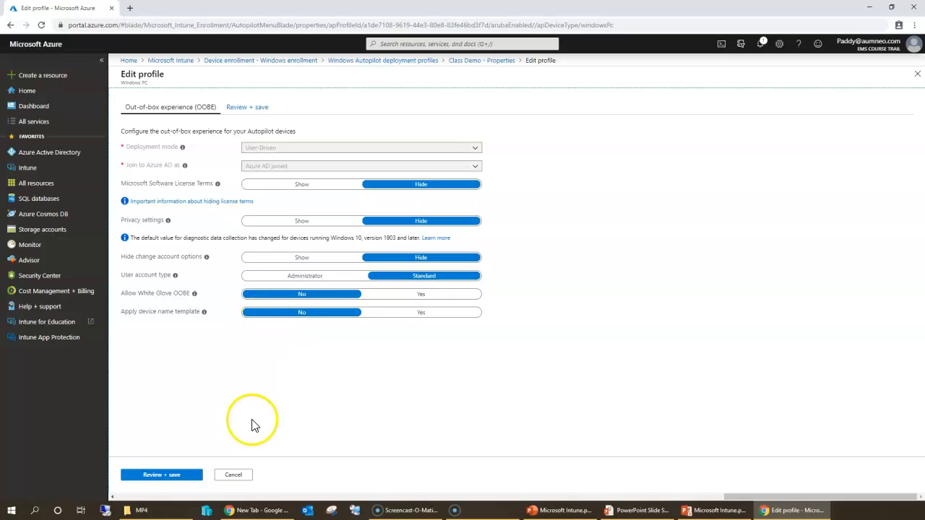
click(24, 499)
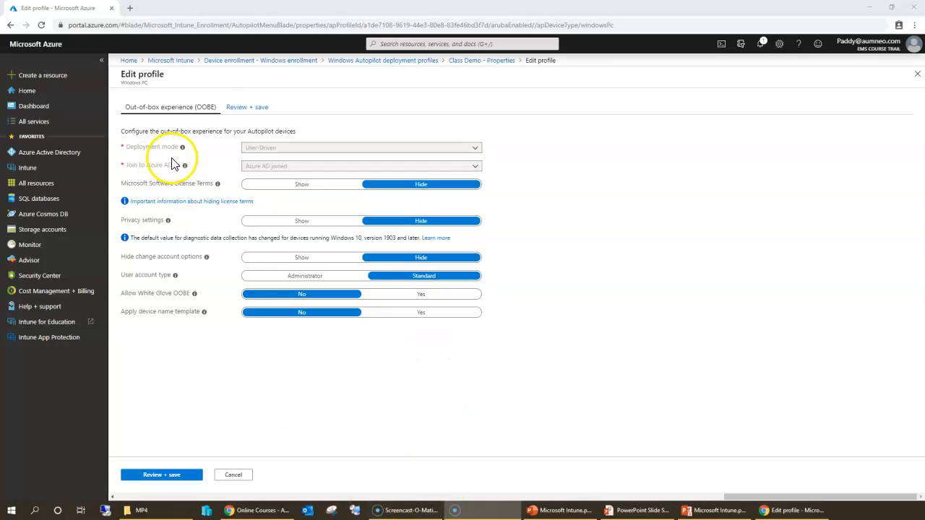
click(407, 60)
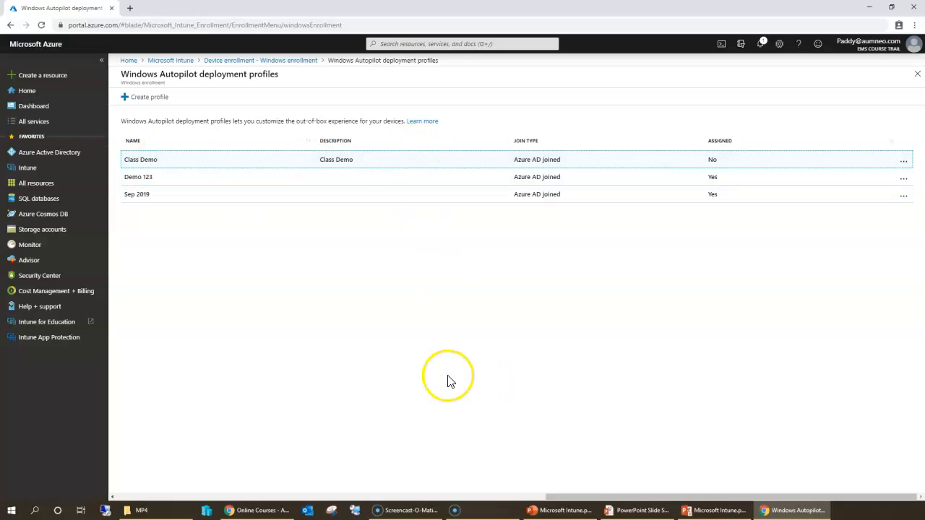
Open the Demo 123 profile's properties and review its out-of-box experience settings.
click(168, 181)
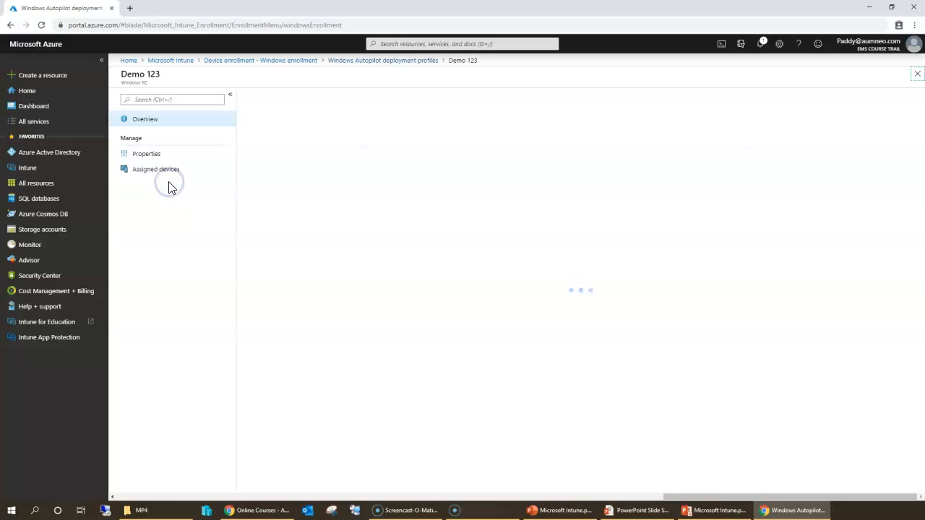
click(150, 155)
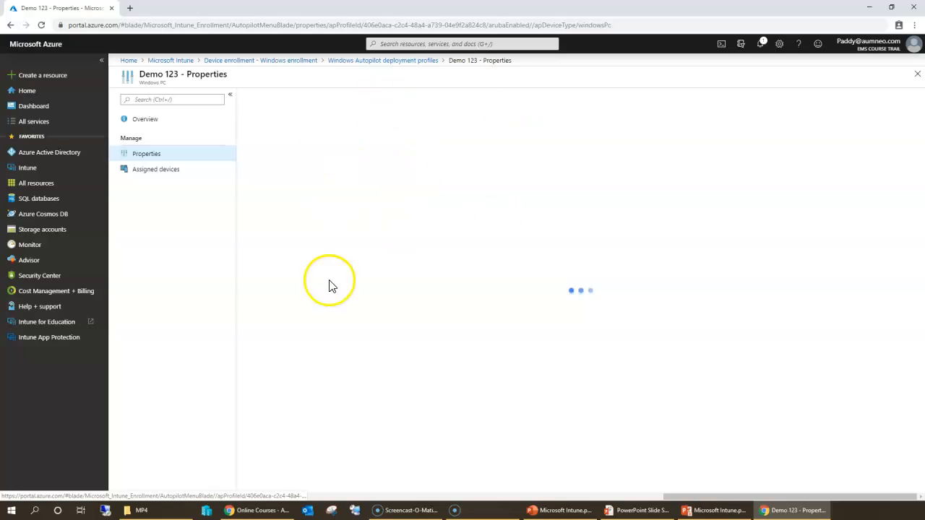
drag(266, 188, 377, 281)
click(409, 278)
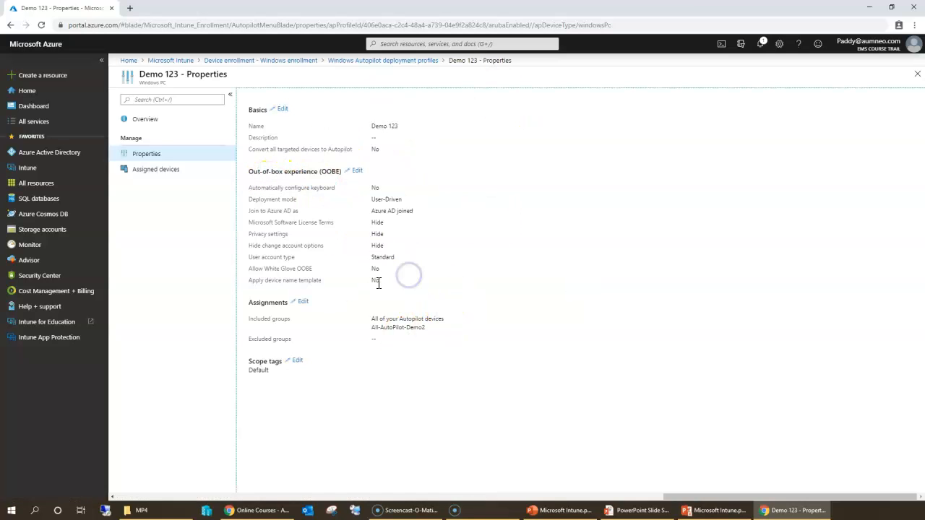
Examine the devices assigned to Demo 123, including the serial number, manufacturer, model and group tag columns.
click(172, 171)
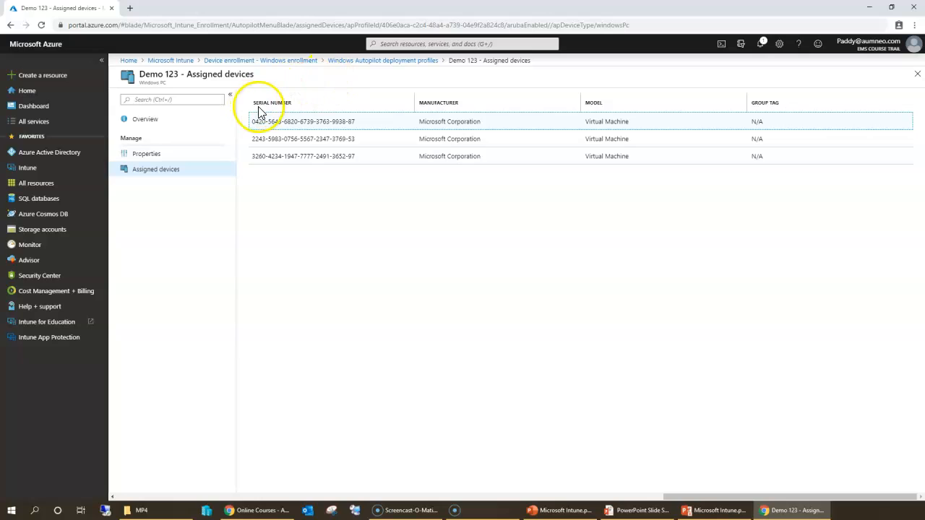
drag(419, 105, 459, 101)
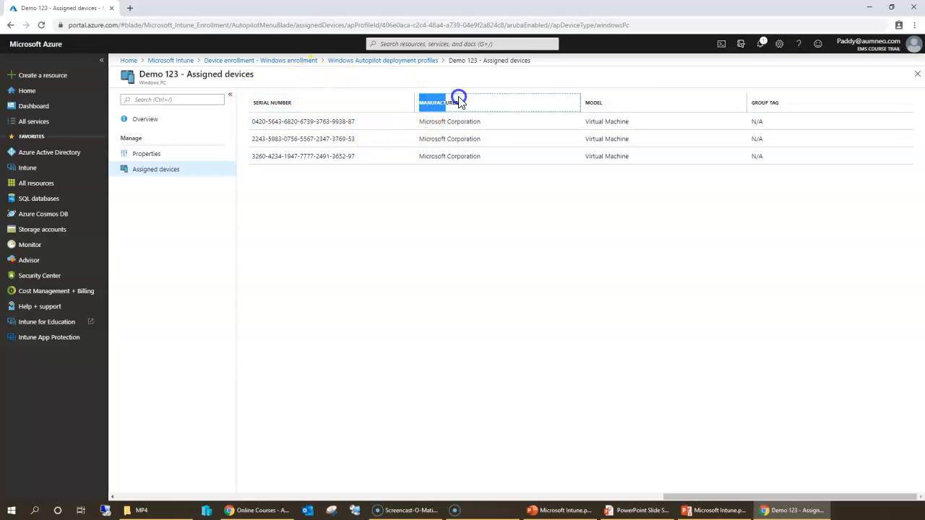
click(611, 101)
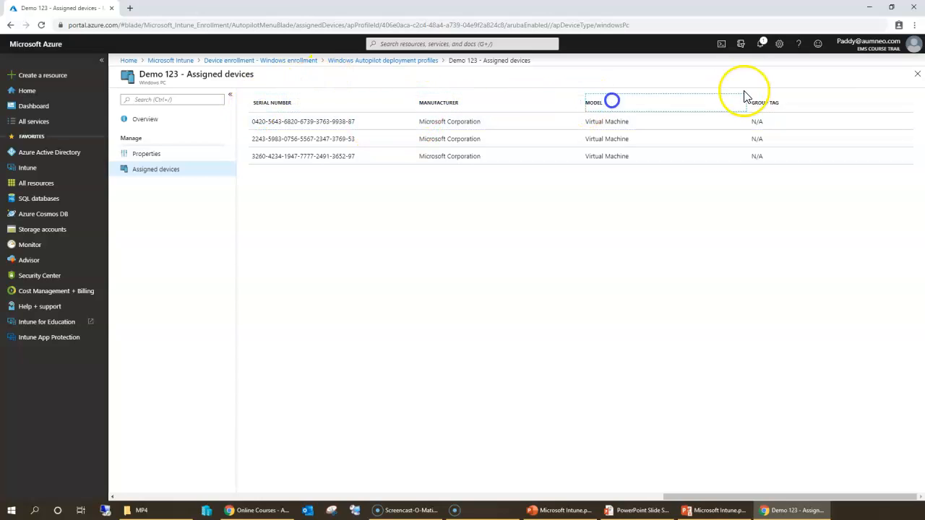
click(773, 100)
double_click(773, 102)
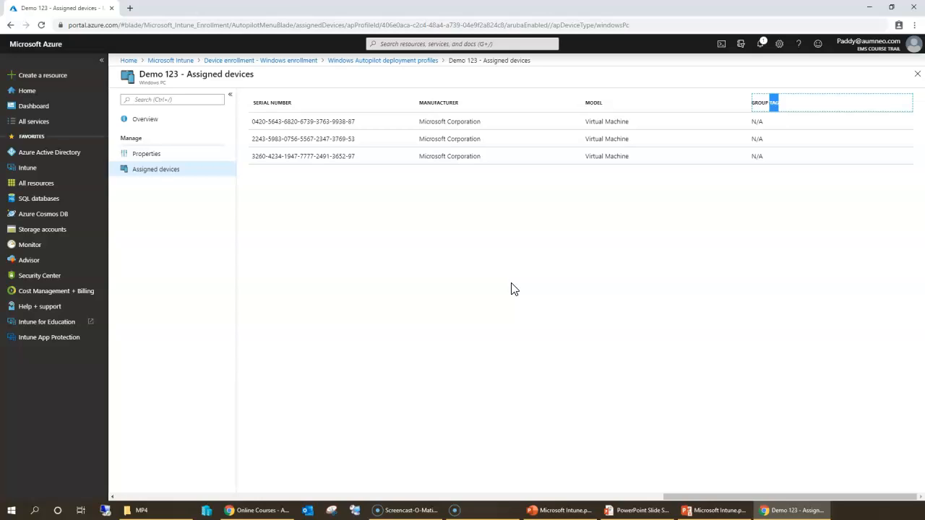
Switch to the PowerPoint slide show listing the steps for configuring Autopilot.
click(486, 252)
click(570, 370)
key(alt+Tab)
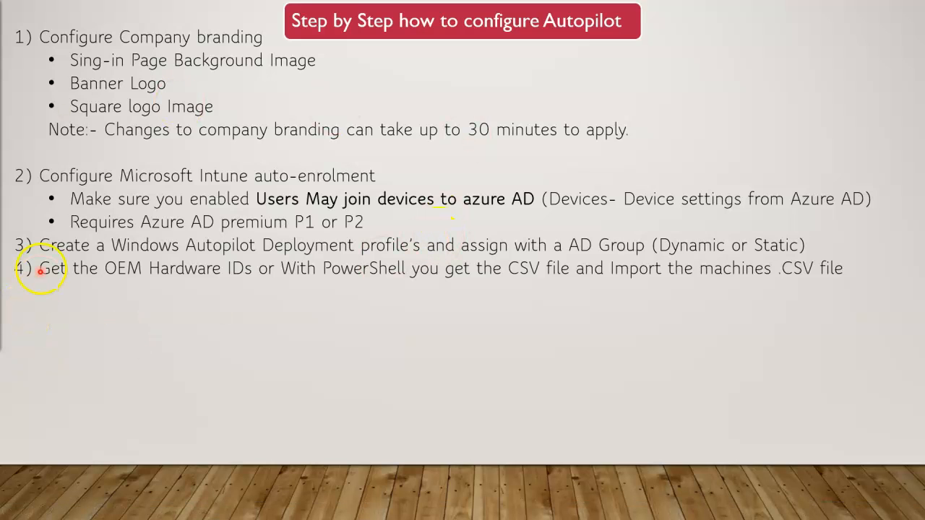
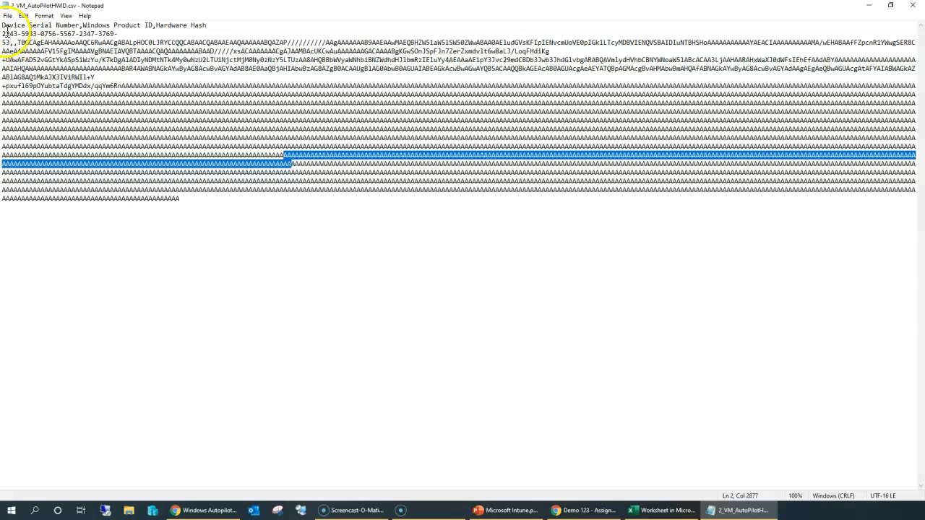
Examine the header and device data in the Autopilot hardware ID CSV files in Notepad and Excel, then close the Excel file.
mouse_move(2, 34)
mouse_down()
mouse_move(126, 27)
mouse_move(10, 41)
mouse_up()
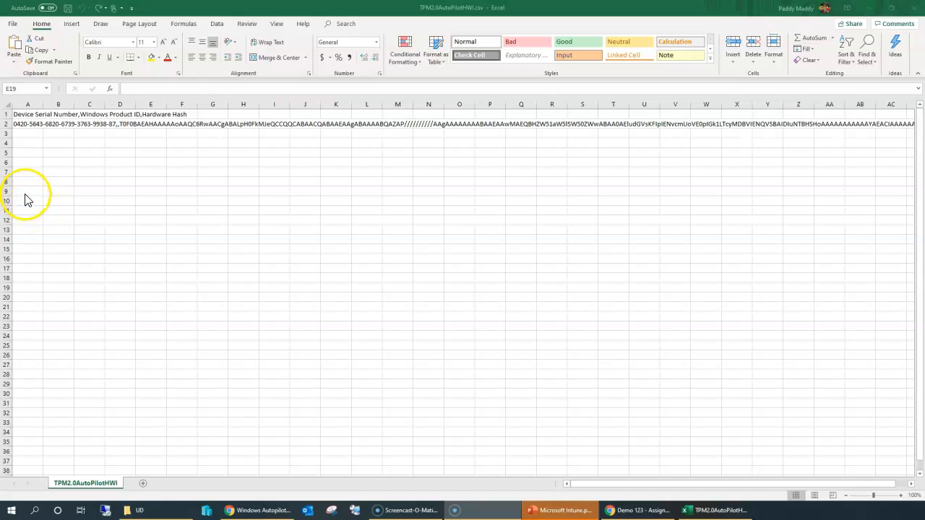
double_click(43, 102)
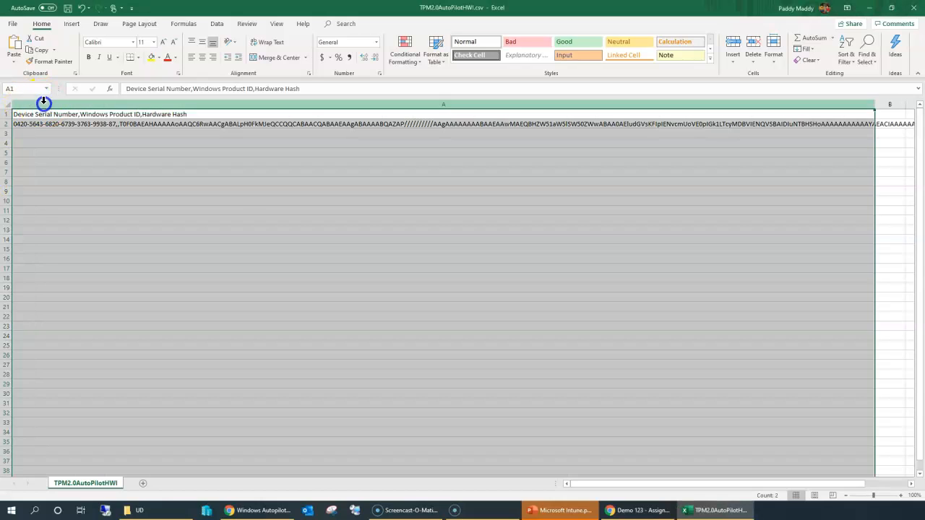
click(231, 198)
click(6, 114)
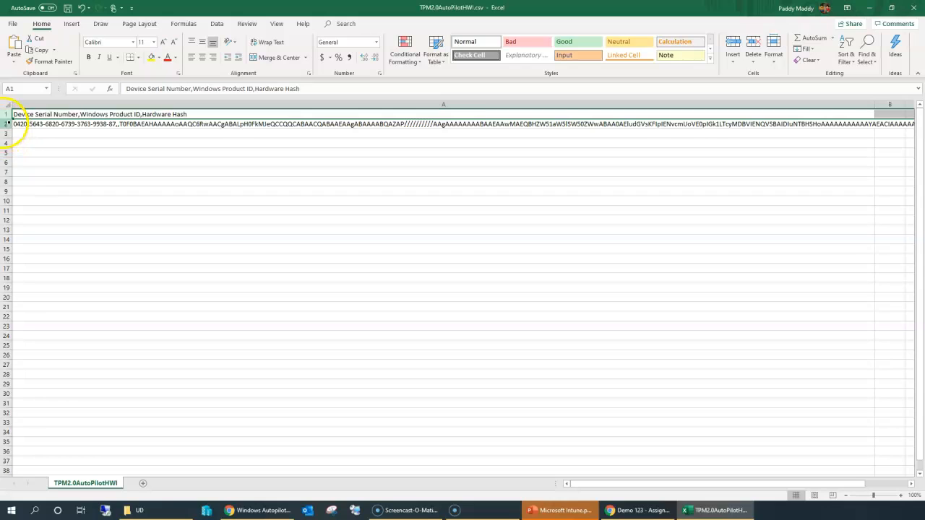
click(6, 123)
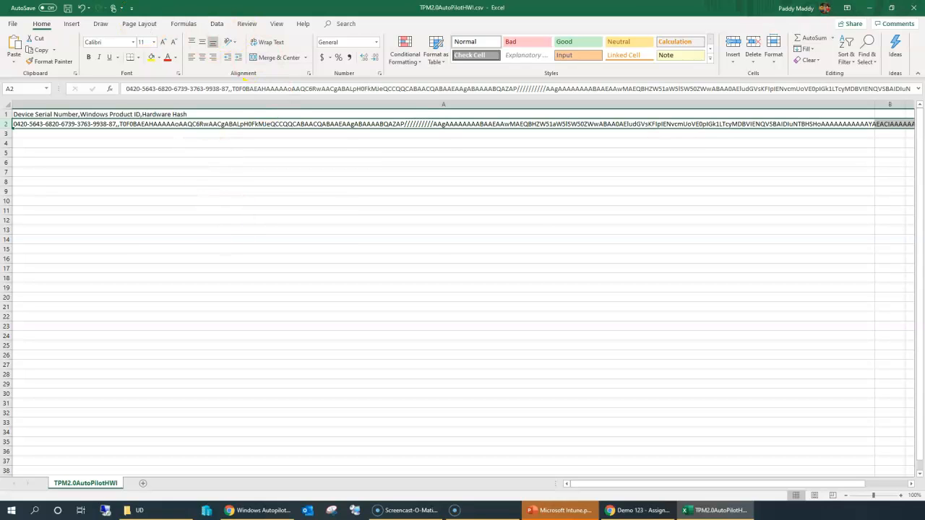
click(913, 7)
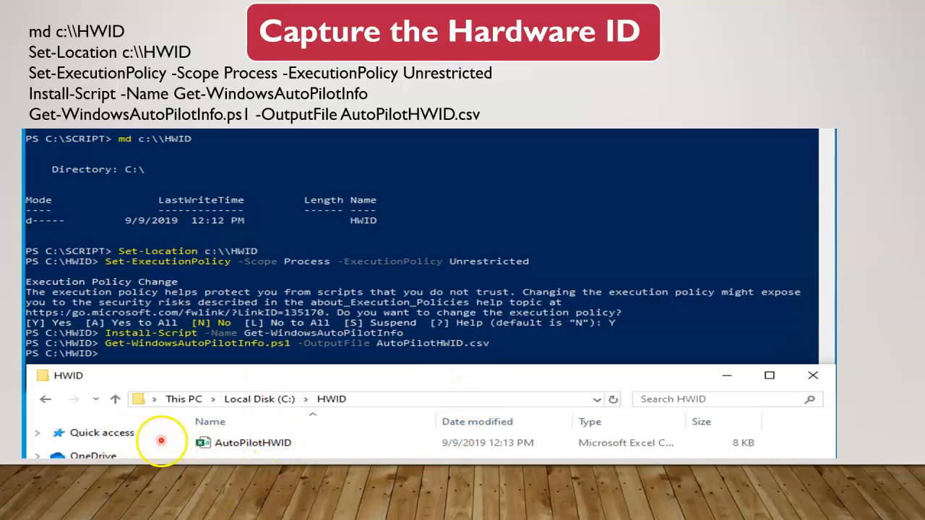
Switch to the Azure portal in the browser and open Intune's Windows enrollment page under Device enrollment.
mouse_move(25, 510)
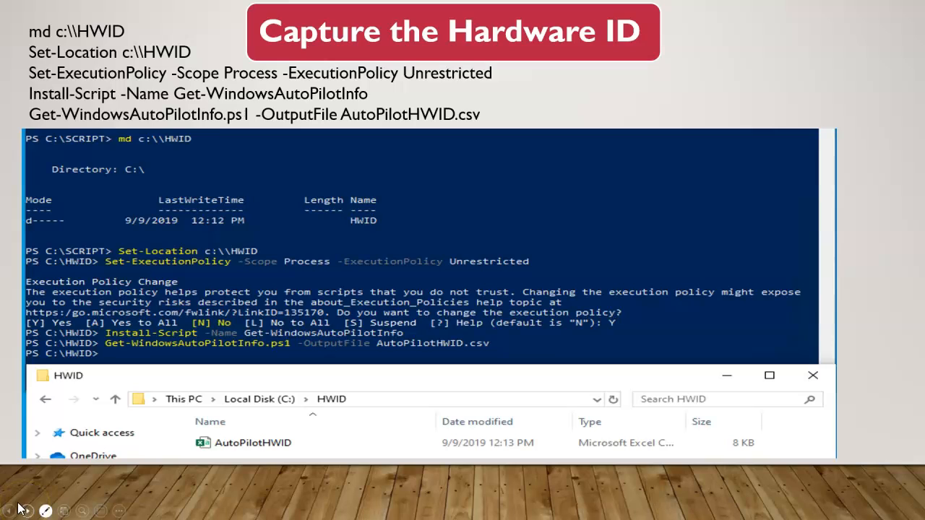
key(alt+Tab)
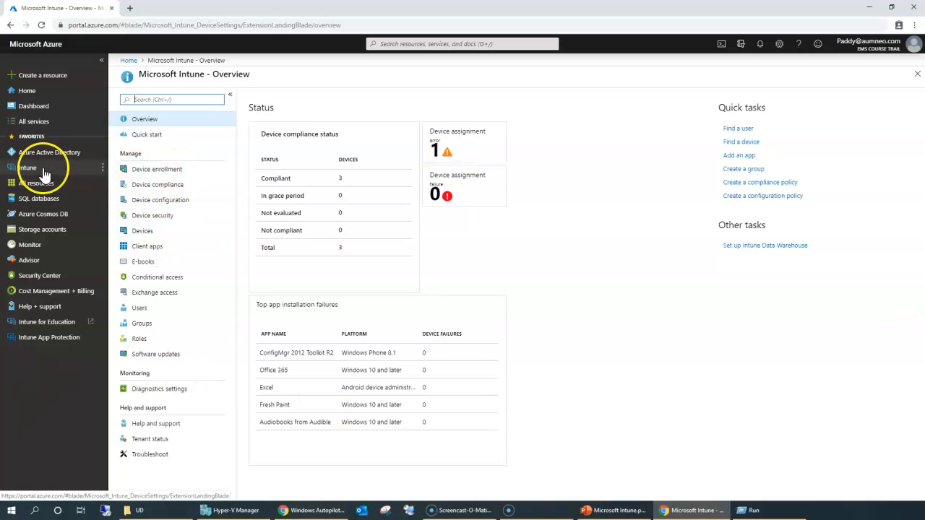
click(145, 169)
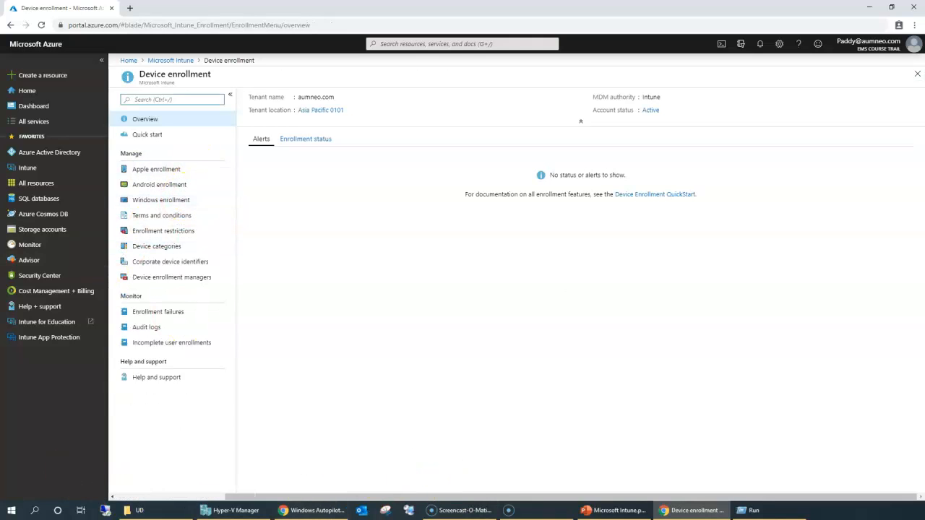
click(160, 202)
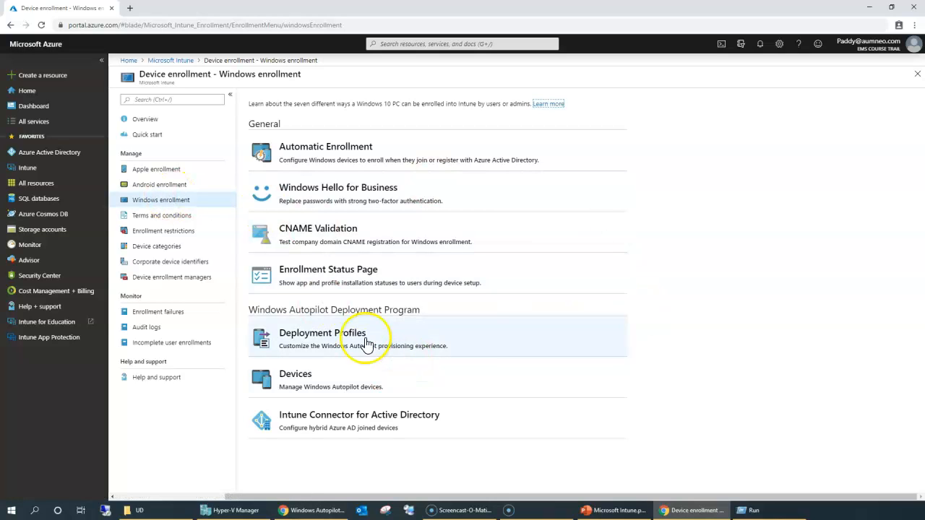
Review the Windows Autopilot Deployment Program options and the list of deployment profiles, then return to Windows enrollment.
click(258, 308)
drag(257, 308, 426, 299)
click(417, 447)
drag(278, 328, 403, 443)
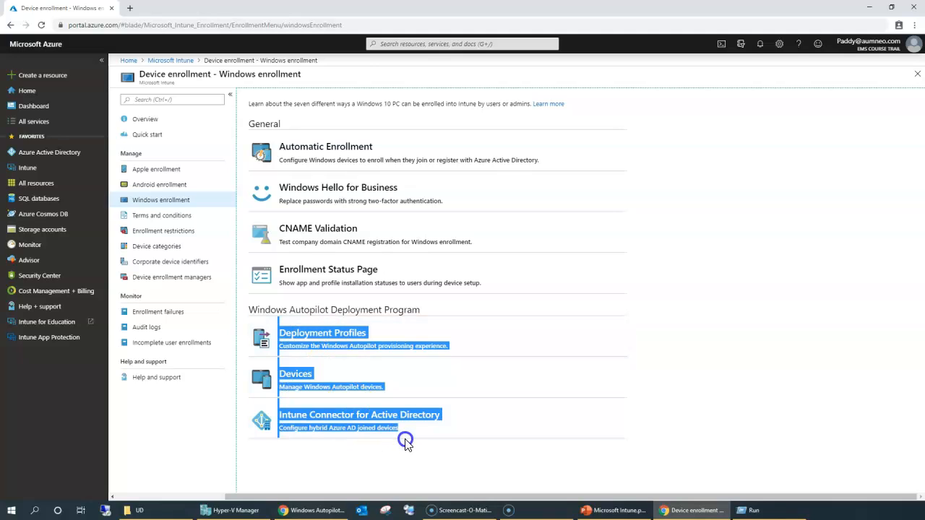
click(392, 474)
click(427, 347)
click(728, 369)
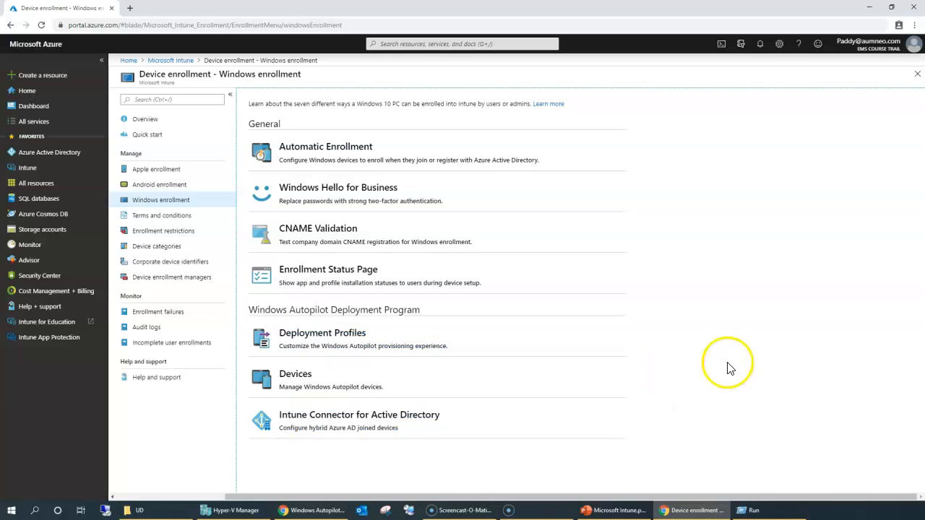
click(351, 345)
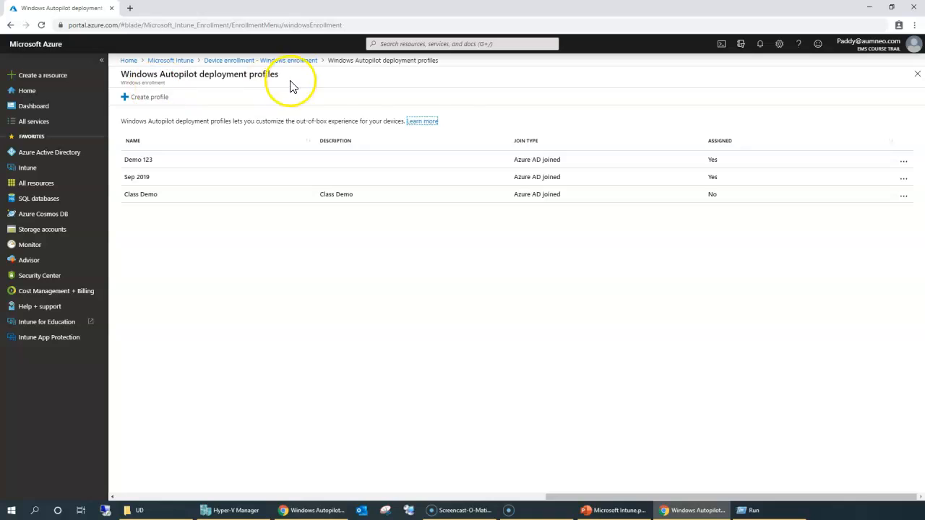
click(298, 60)
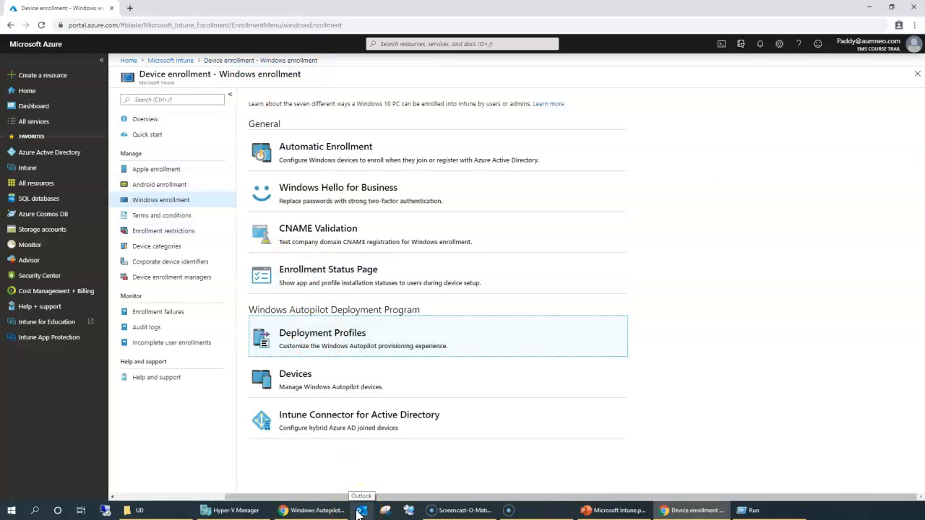
Open the Windows Autopilot devices list and start importing devices from a CSV file.
click(324, 380)
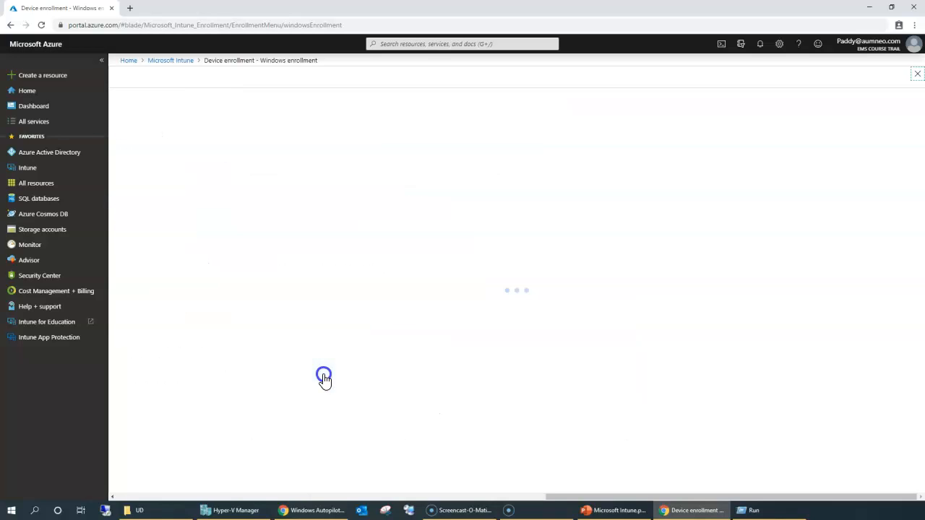
click(280, 367)
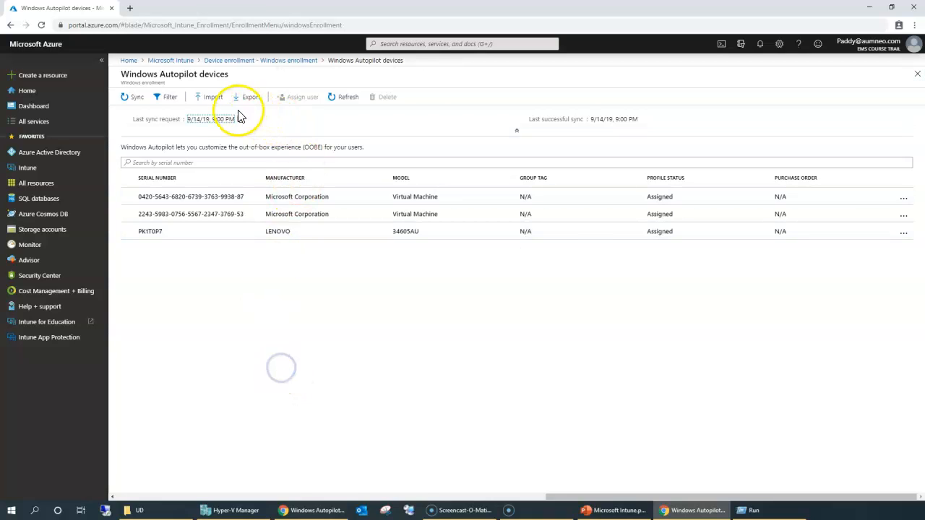
click(216, 99)
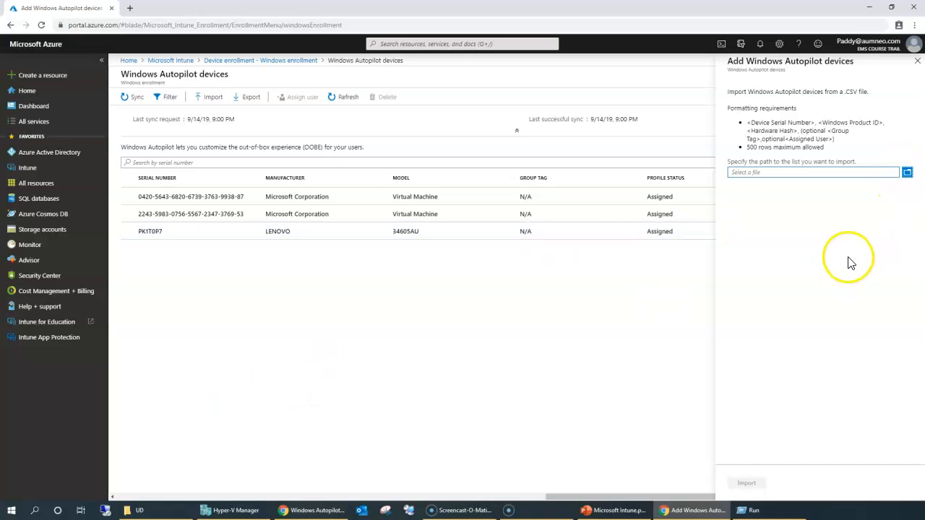
click(42, 154)
click(56, 169)
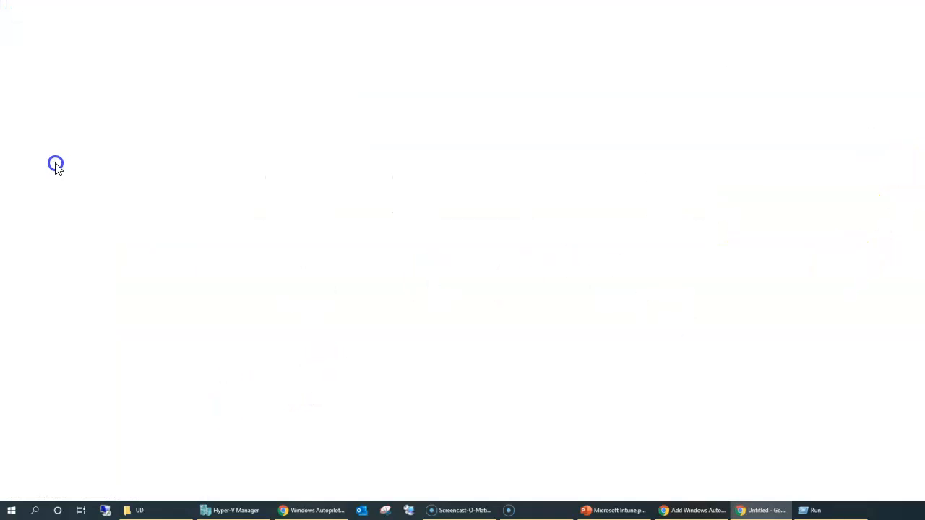
click(913, 7)
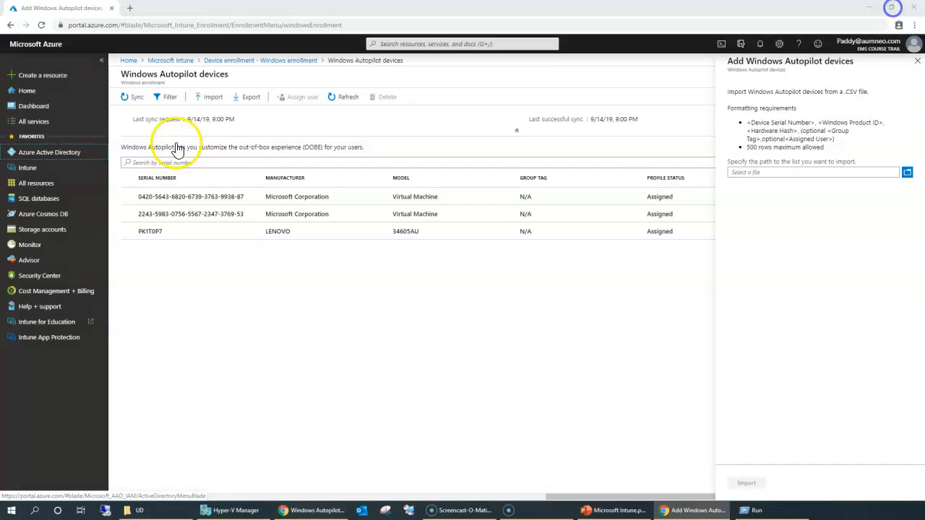
Open Azure Active Directory in a separate browser tab and display its All devices list.
right_click(64, 155)
click(69, 161)
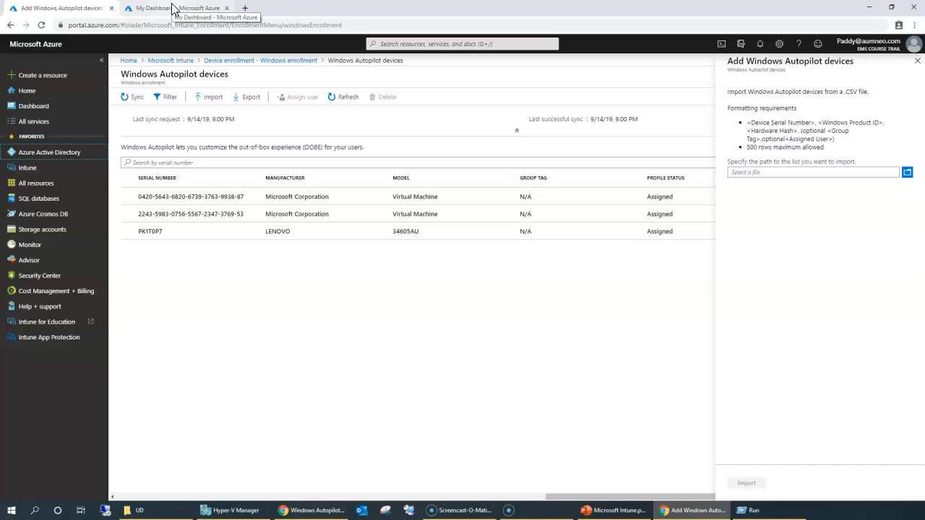
click(174, 8)
click(143, 250)
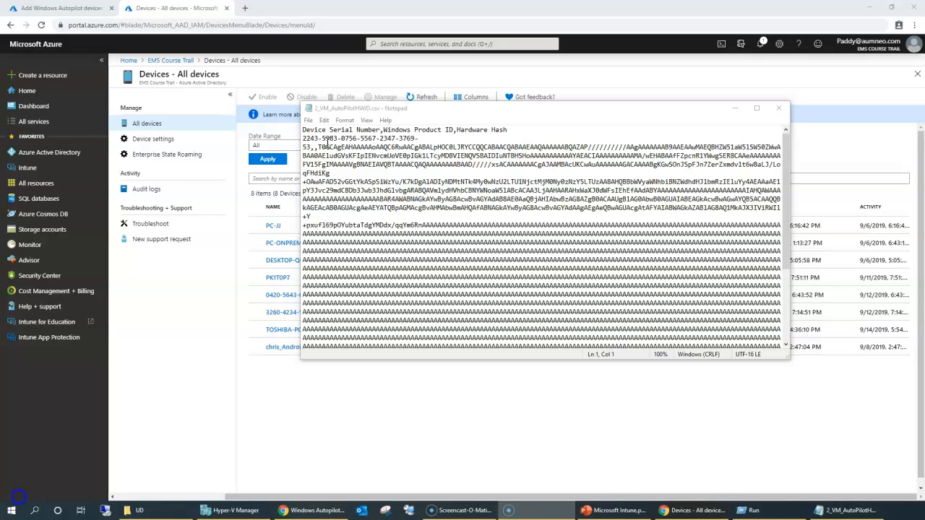
Compare the device serial number in 2_VM_AutoPilotHWID.csv in Notepad with the device names listed in Azure AD.
drag(312, 147, 303, 138)
drag(366, 109, 320, 390)
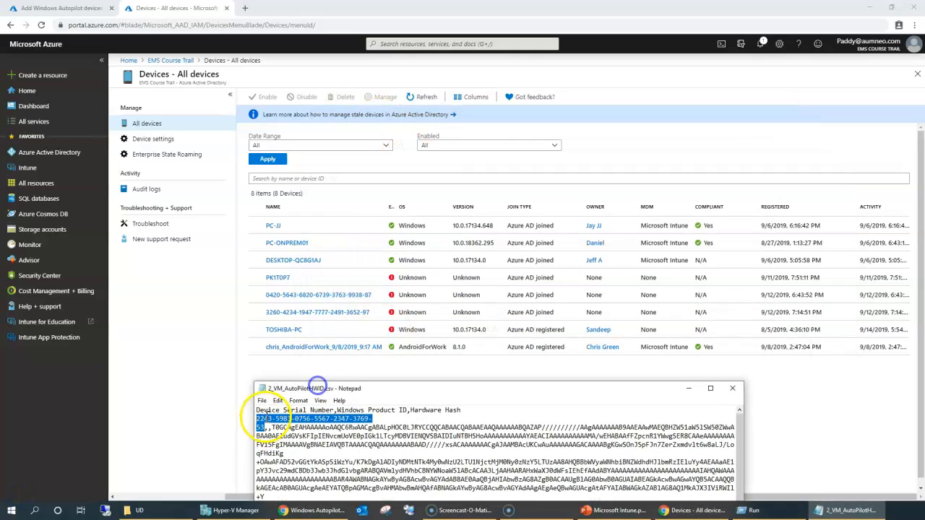
click(262, 427)
drag(259, 427, 249, 419)
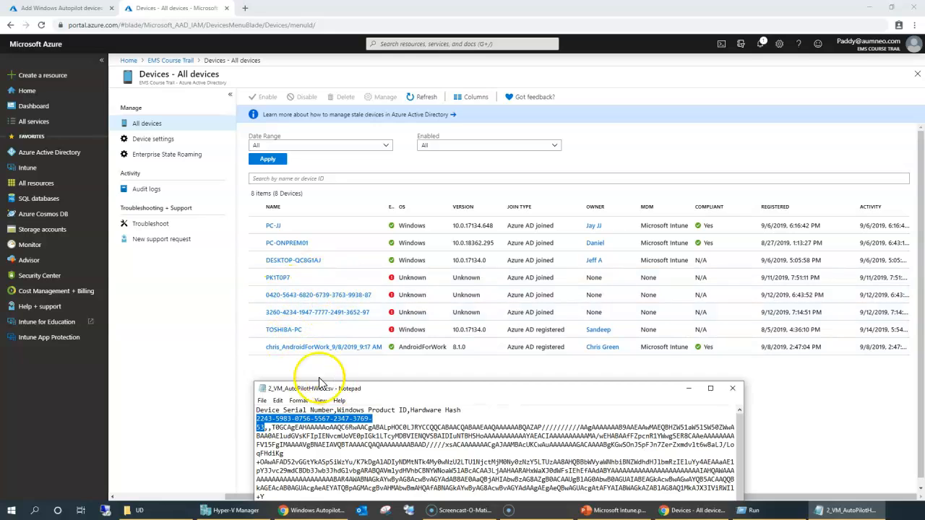
drag(248, 289, 329, 312)
Compare the serial numbers in the Windows Autopilot devices list with the device names in the Azure AD All devices list.
click(93, 13)
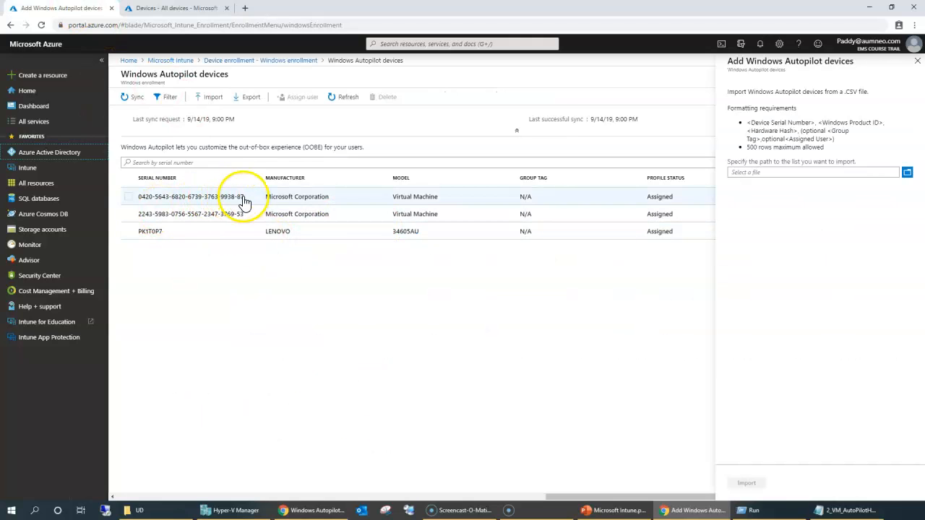
key(ctrl+Tab)
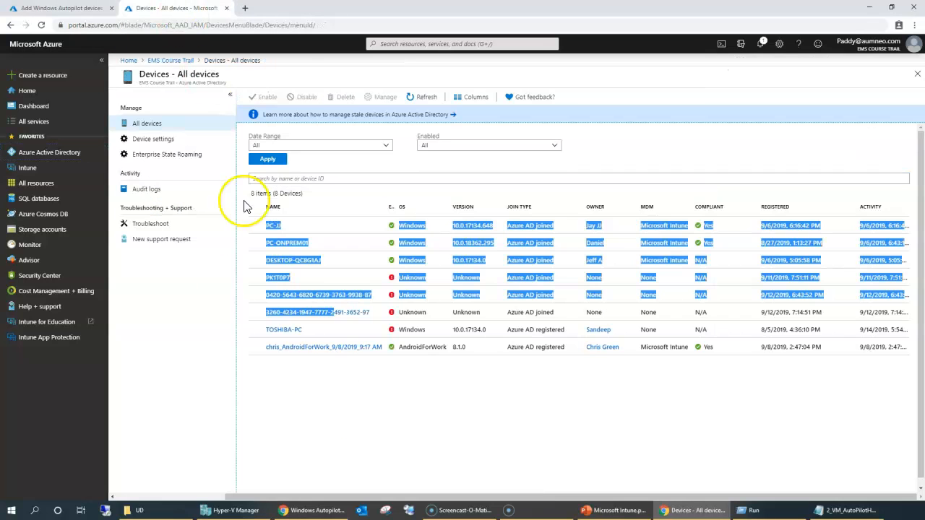
click(349, 423)
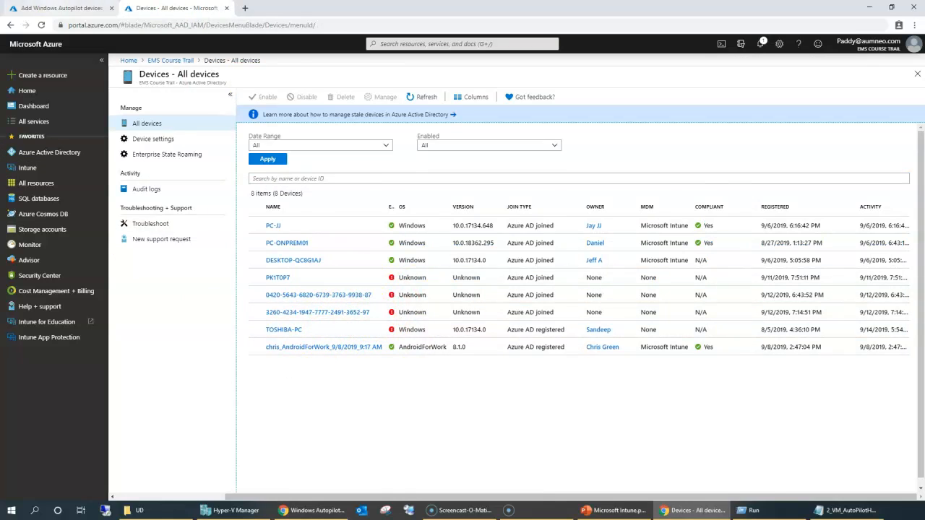
key(ctrl+Tab)
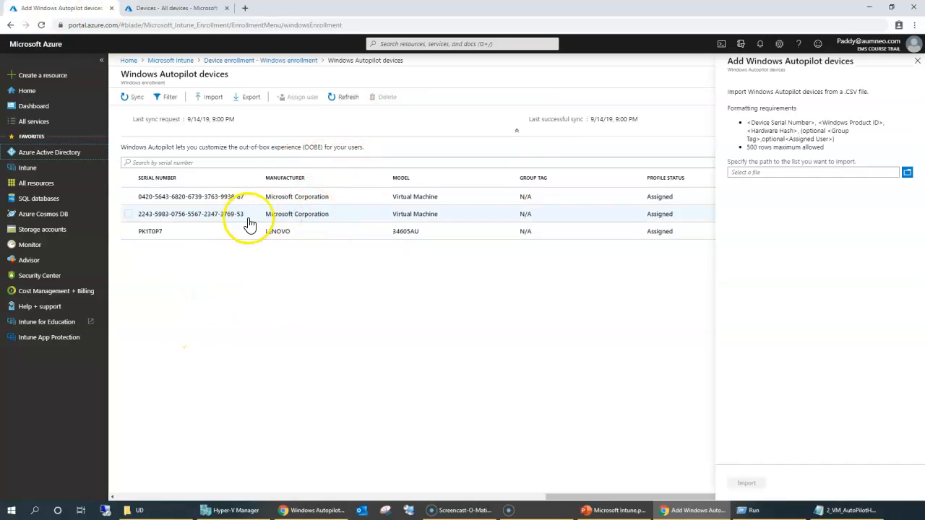
click(180, 8)
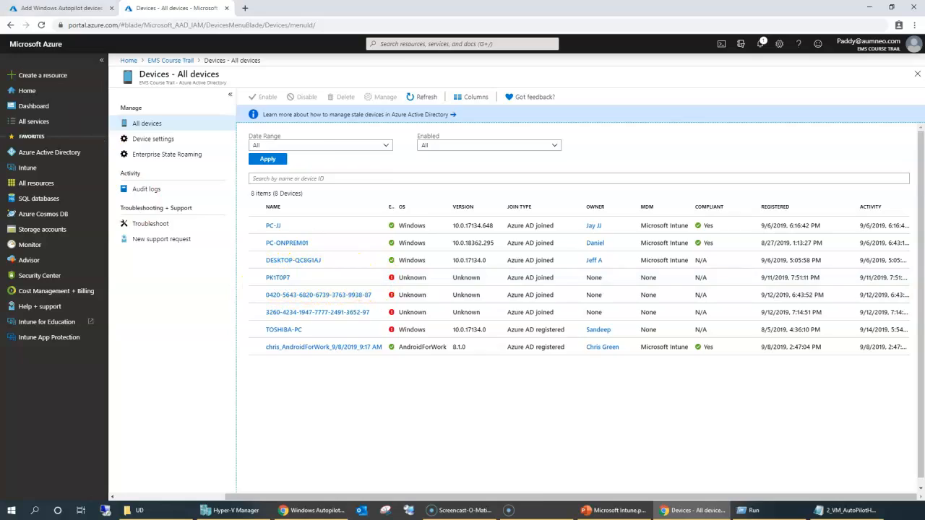
click(61, 8)
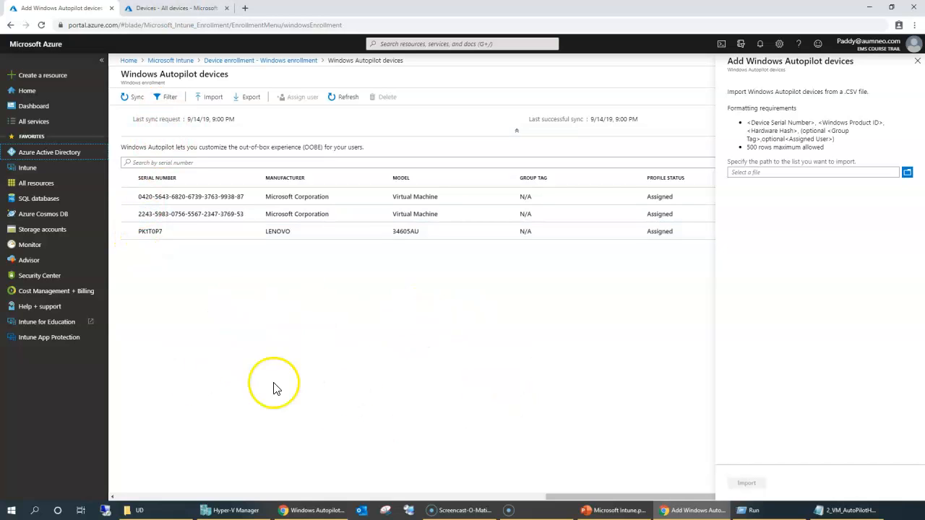
click(174, 8)
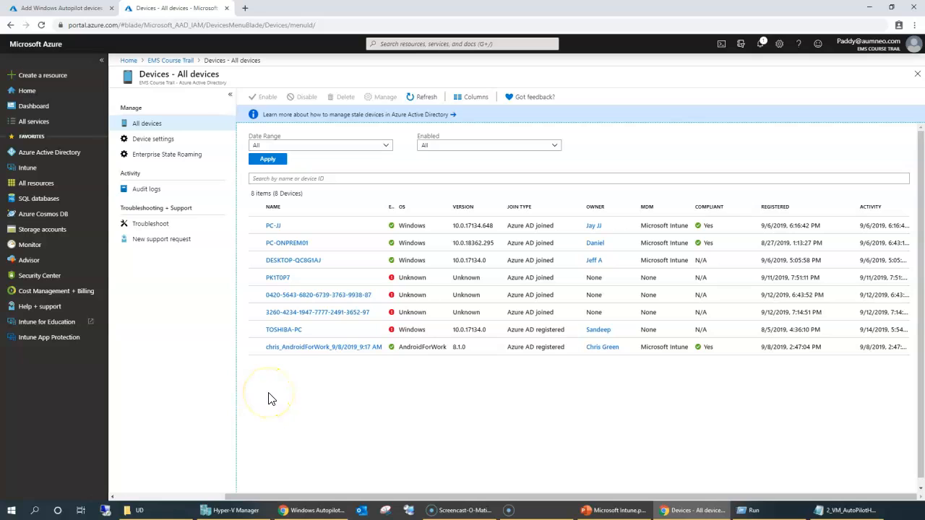
drag(265, 260, 320, 263)
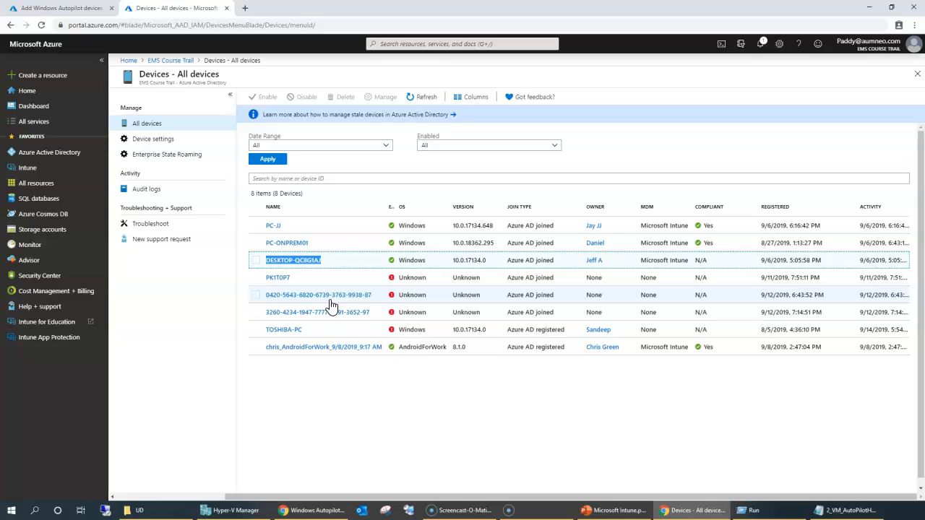
Choose 2_VM_AutoPilotHWID.csv as the device list, check its formatting results and import it into Windows Autopilot devices.
click(61, 8)
click(907, 172)
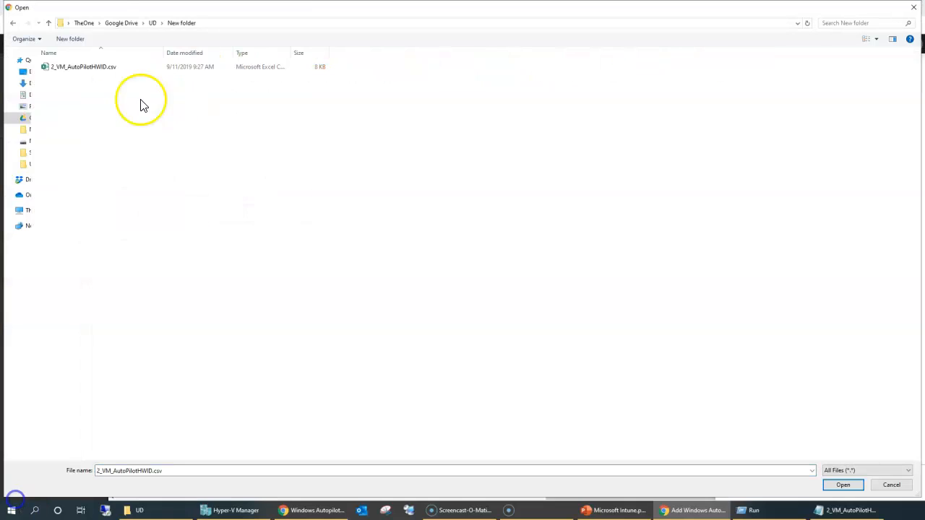
click(68, 69)
double_click(68, 69)
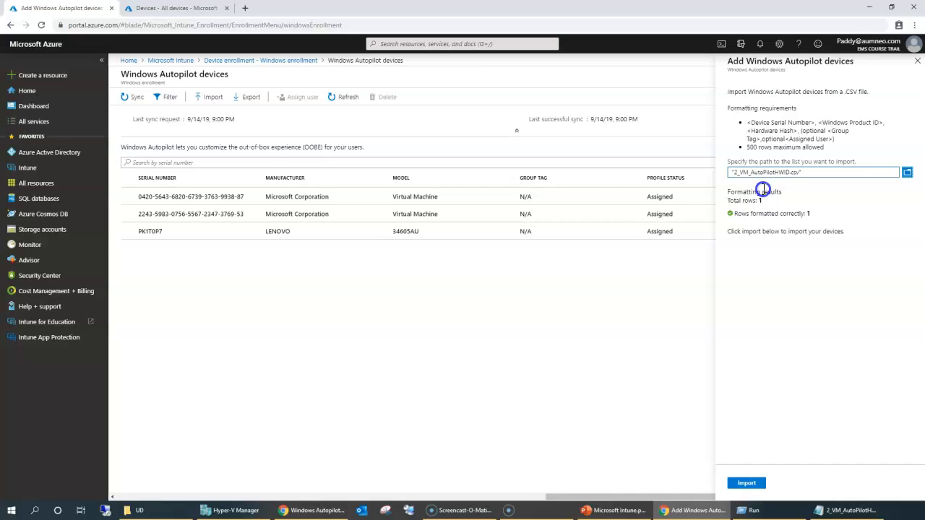
drag(756, 201, 826, 220)
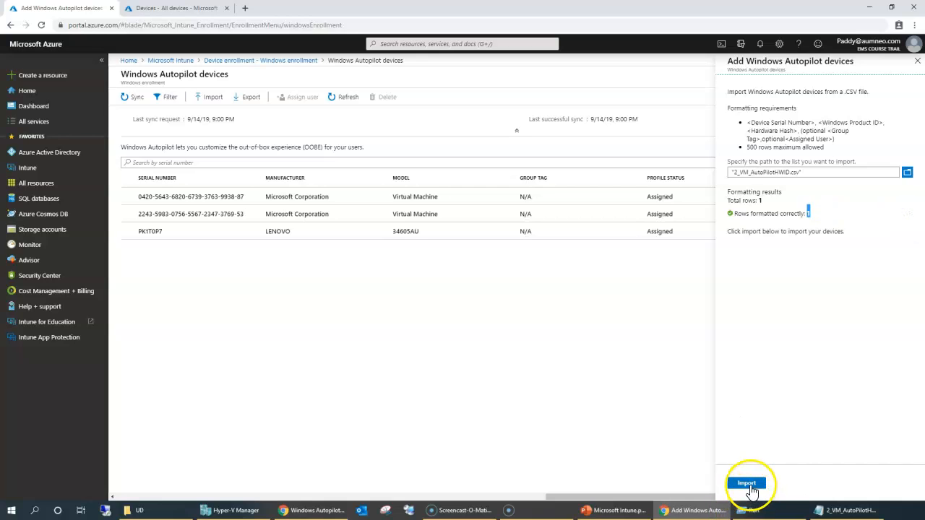
click(748, 483)
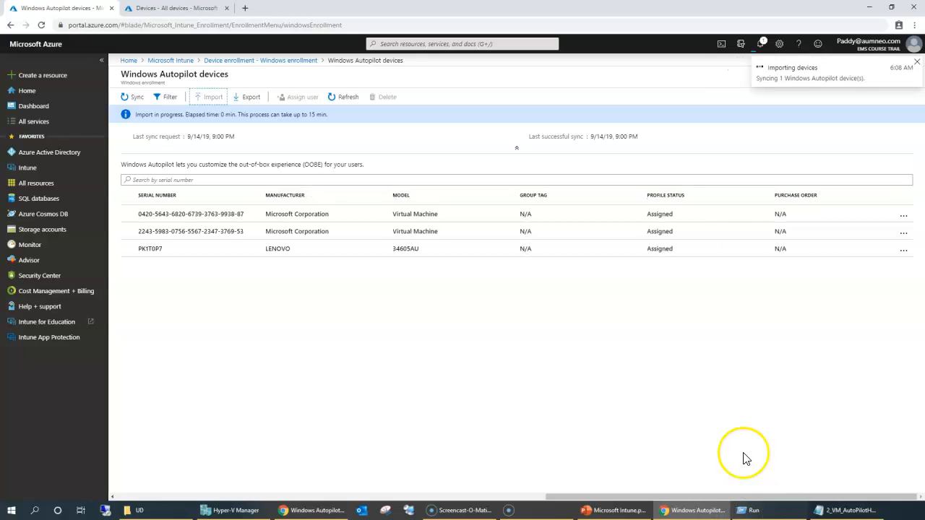
Check the progress of the device import in the notifications and refresh the Windows Autopilot devices list.
drag(135, 115, 335, 117)
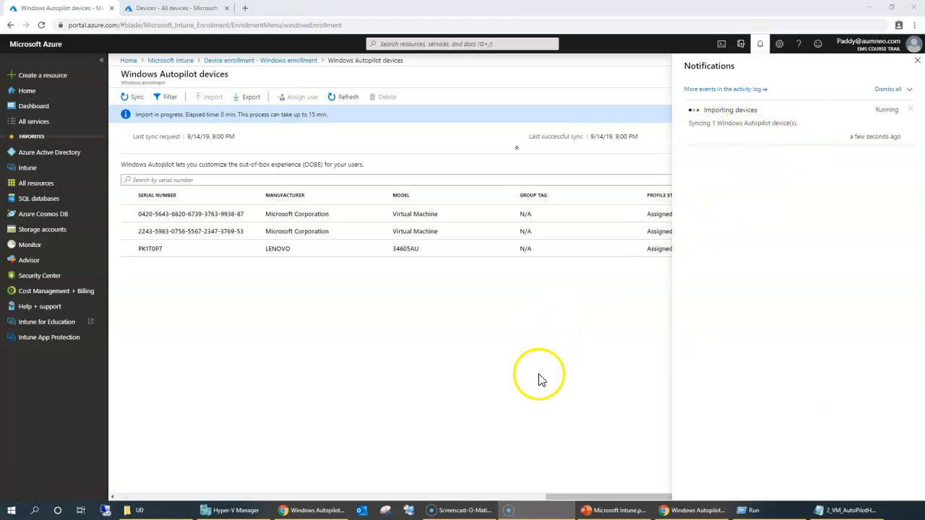
click(505, 371)
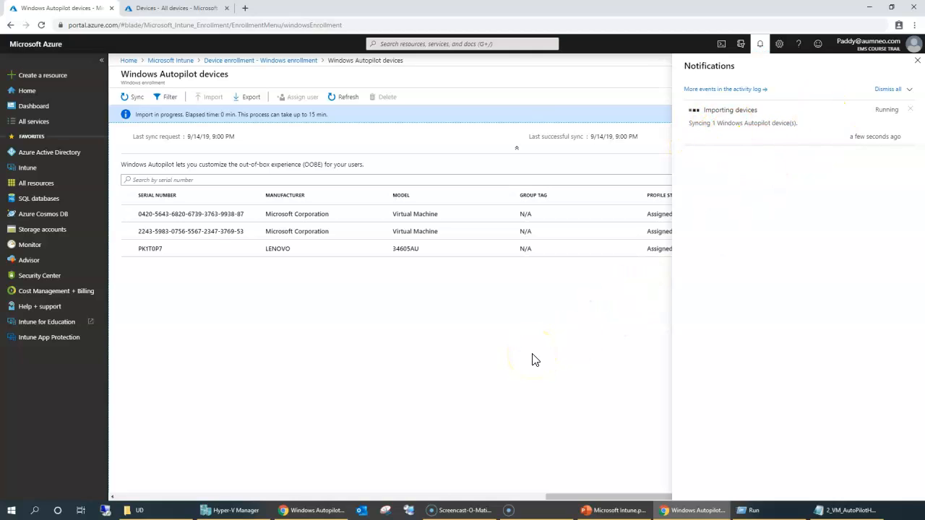
click(916, 60)
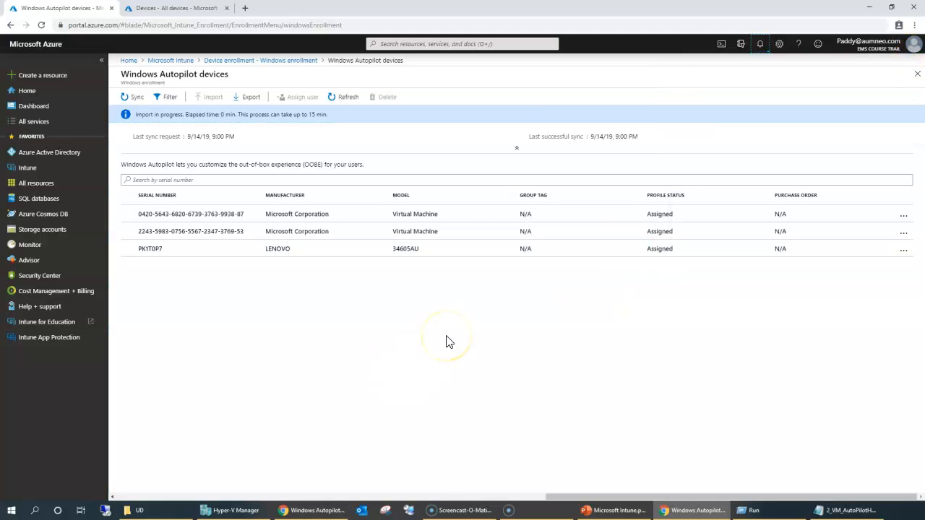
click(345, 96)
click(760, 45)
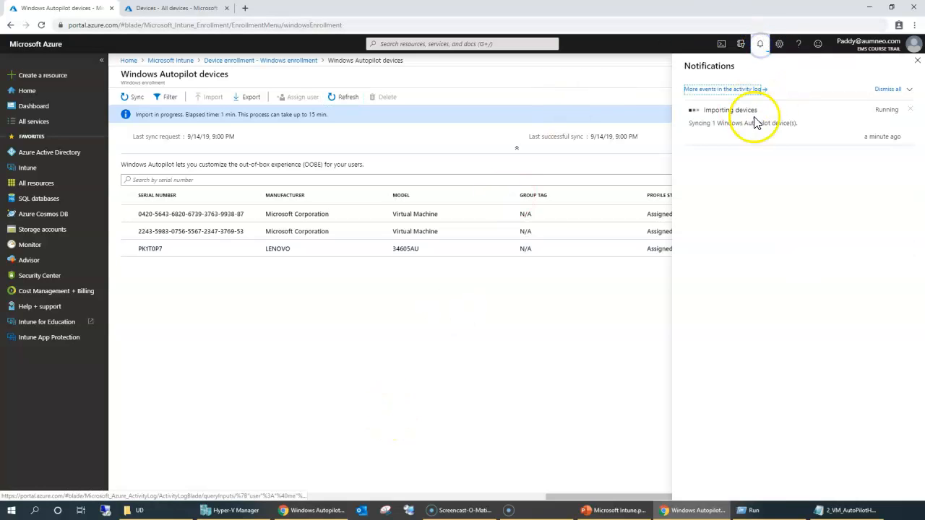
click(916, 61)
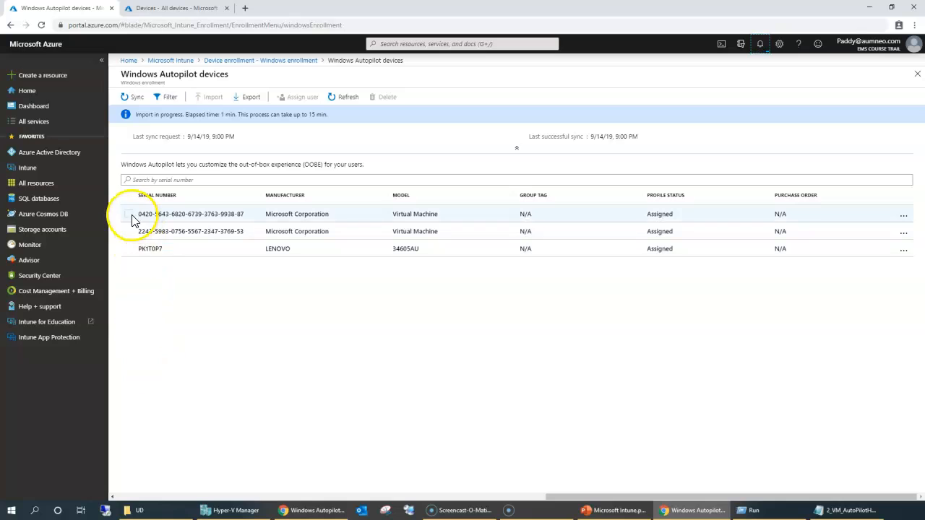
click(157, 232)
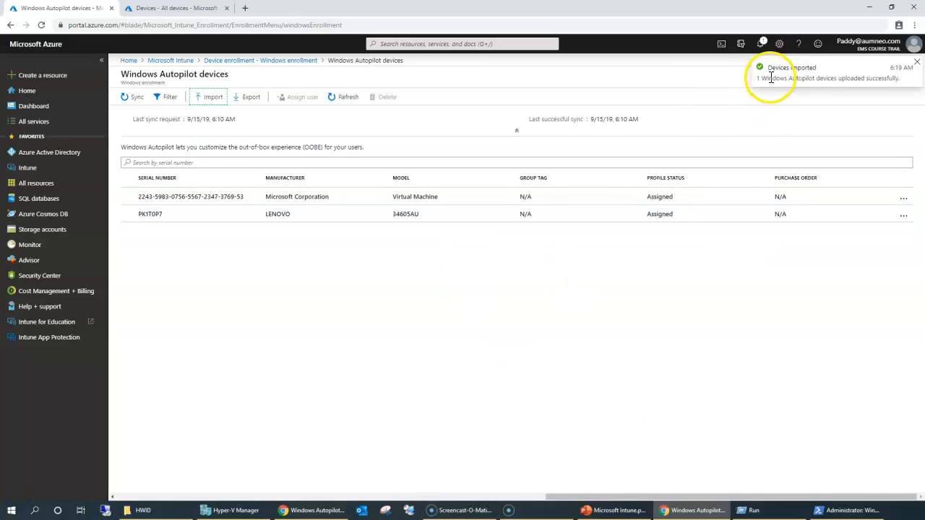
Refresh the Windows Autopilot devices list and examine the manufacturer, model and profile status of the imported Dell device.
click(344, 101)
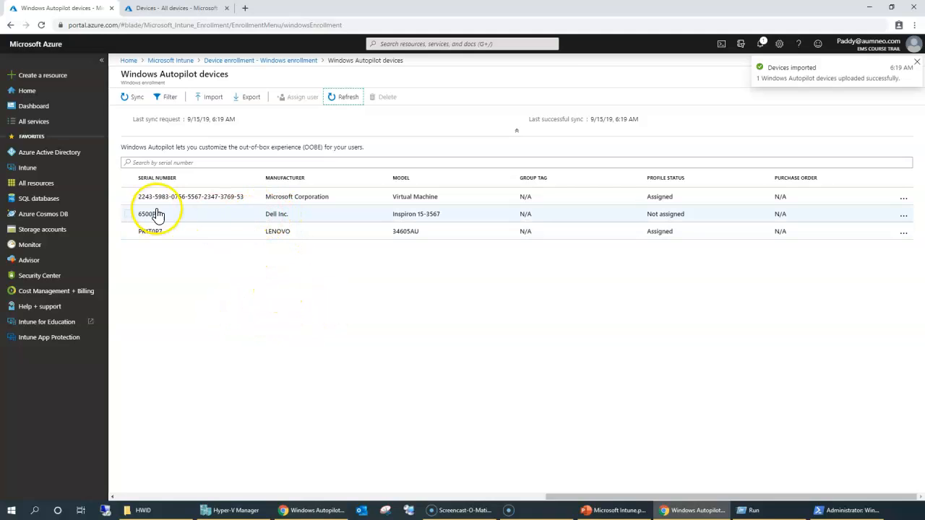
triple_click(277, 217)
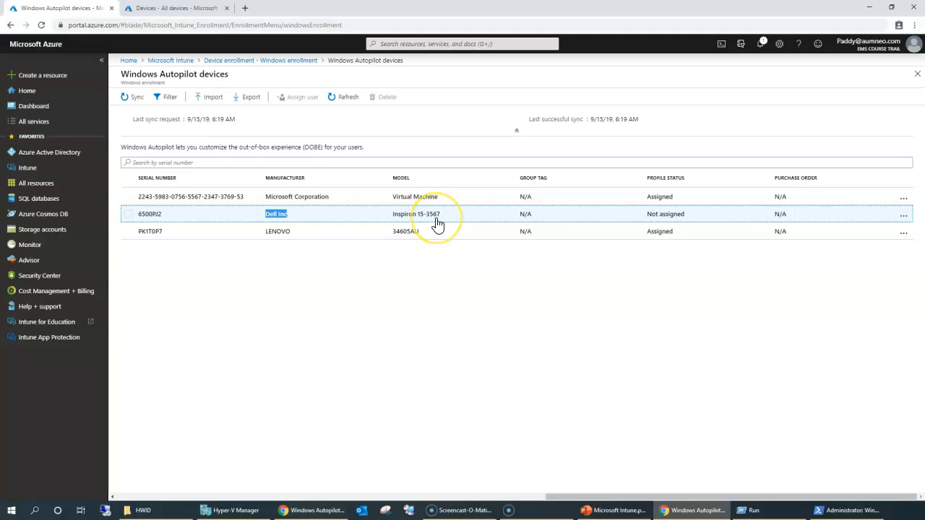
click(552, 327)
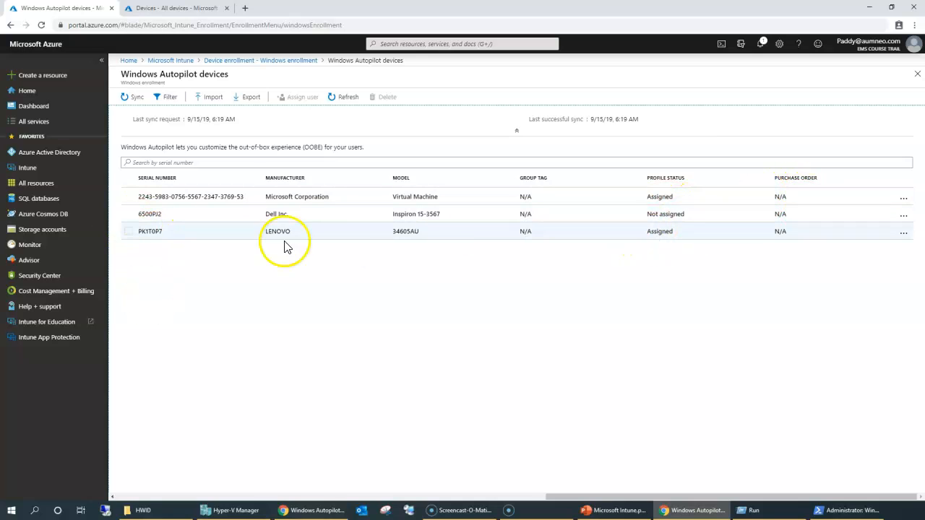
drag(647, 178, 683, 175)
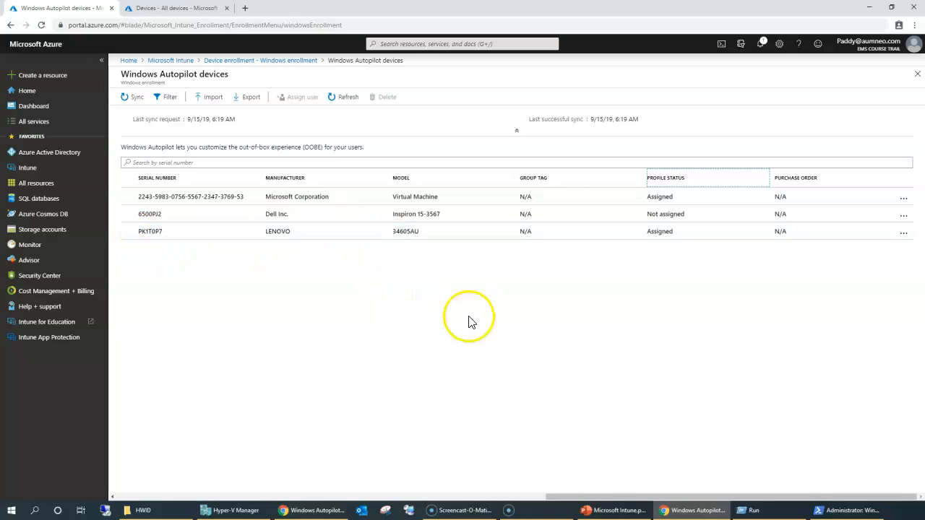
Assign the first listed user account to the Dell Inspiron 15-3567 in the Windows Autopilot devices list.
click(128, 215)
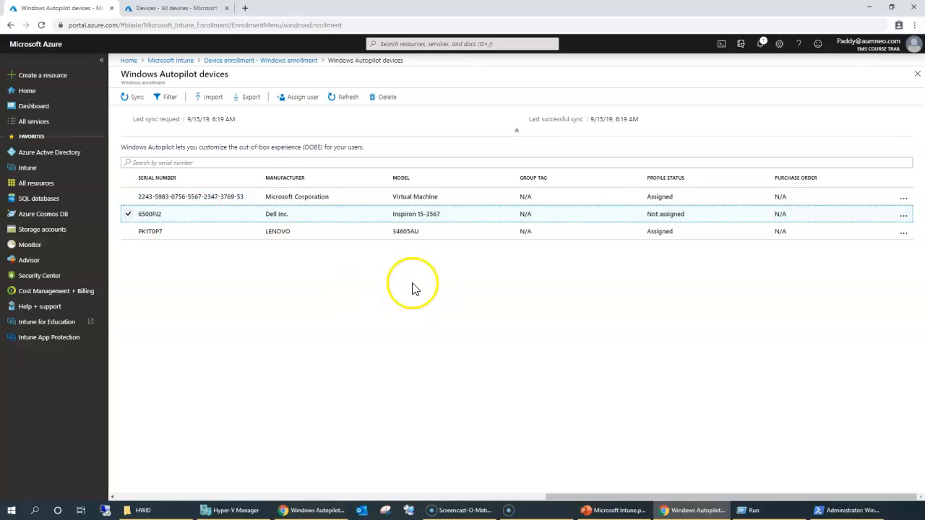
click(302, 101)
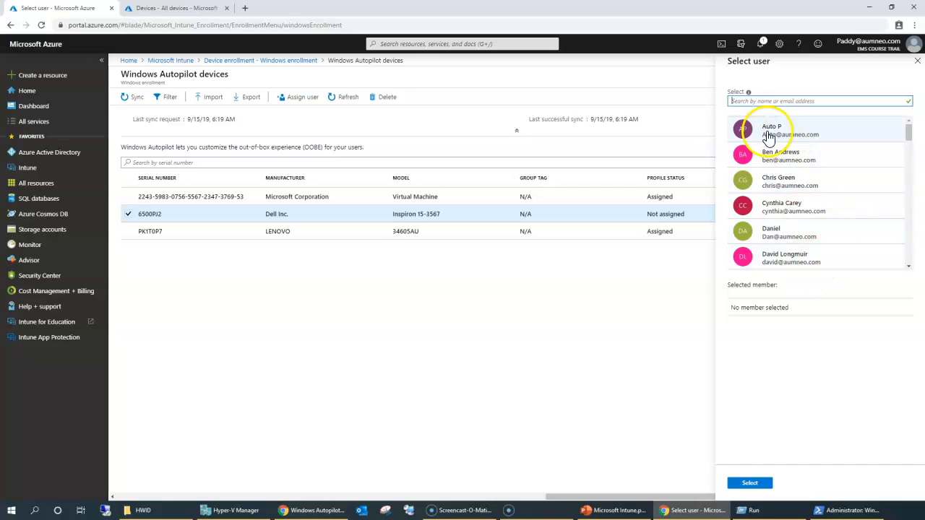
click(793, 130)
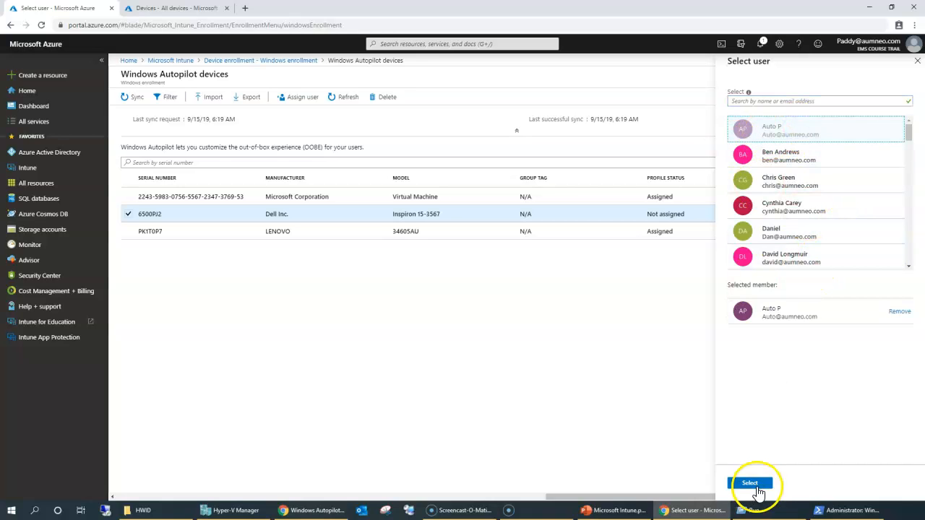
click(756, 484)
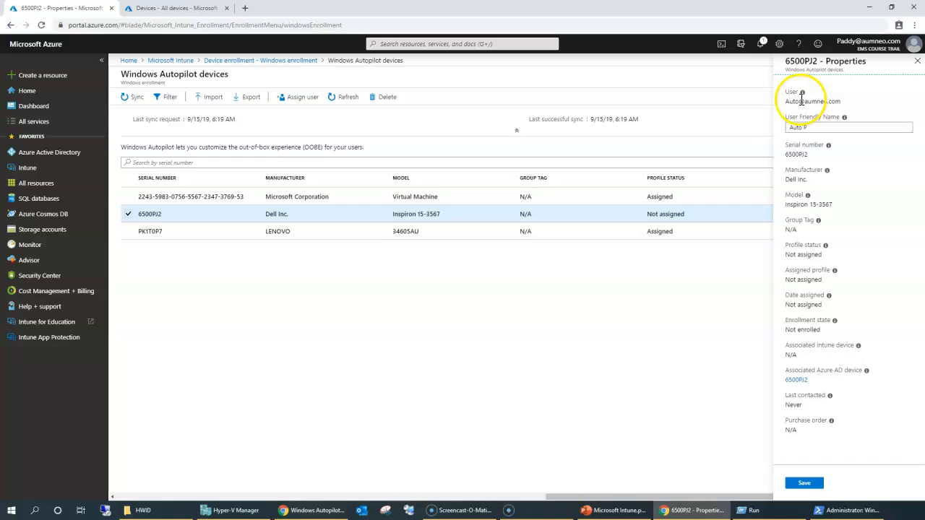
Examine the Dell device's properties, comparing its manufacturer, model and profile status with the other Autopilot devices.
drag(797, 97, 830, 441)
click(846, 441)
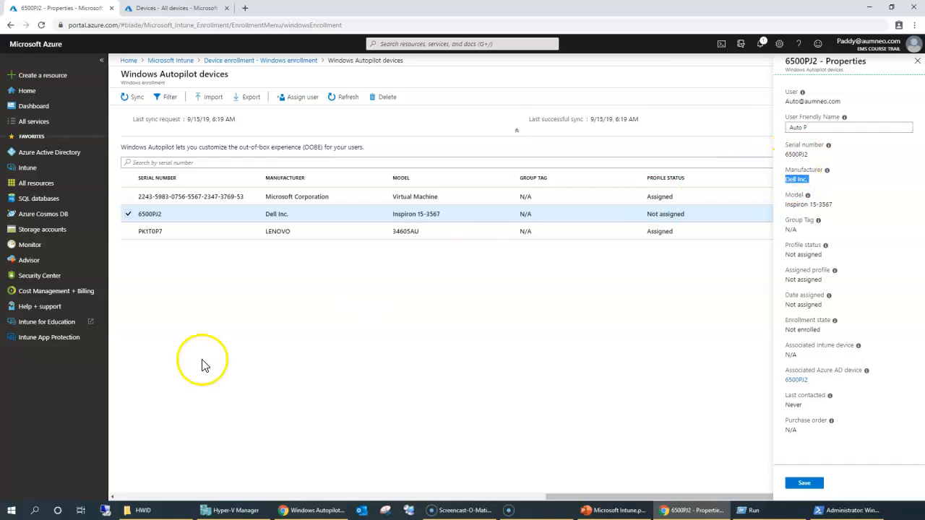
drag(277, 196, 443, 201)
drag(393, 232, 393, 220)
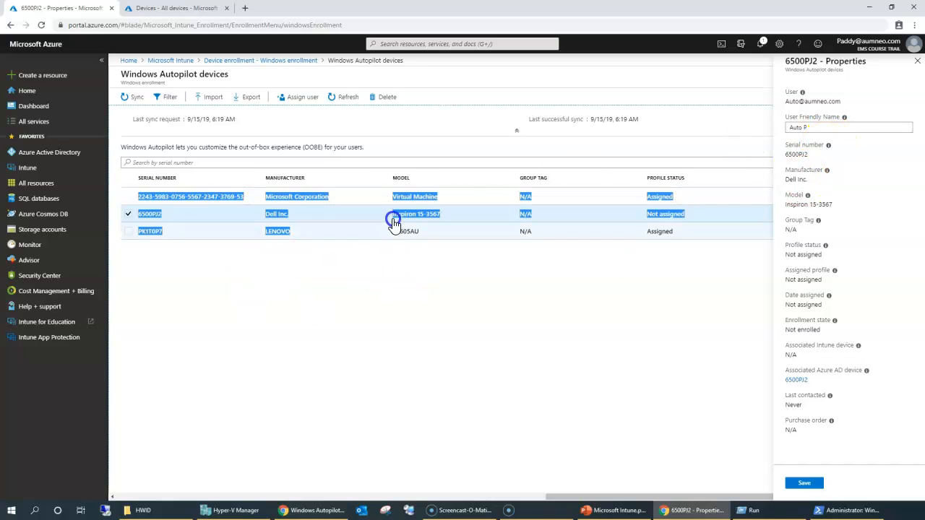
click(405, 242)
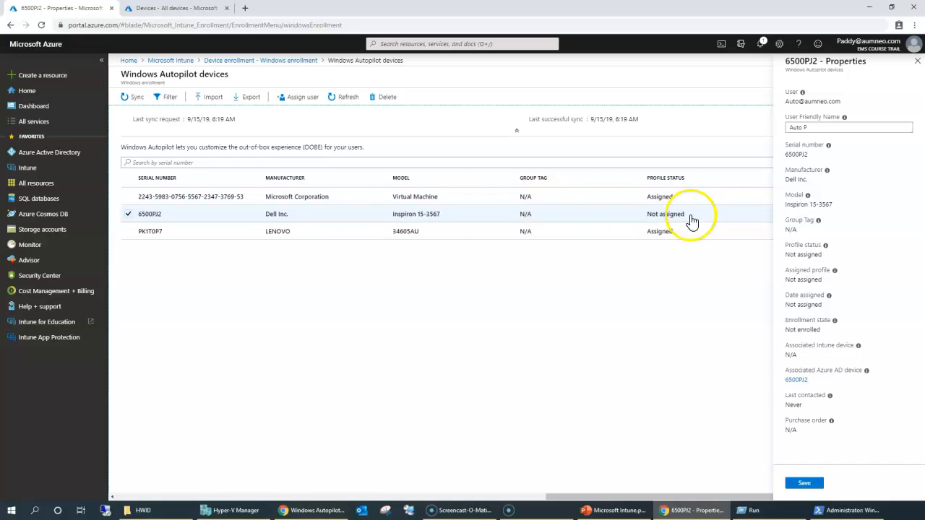
double_click(803, 206)
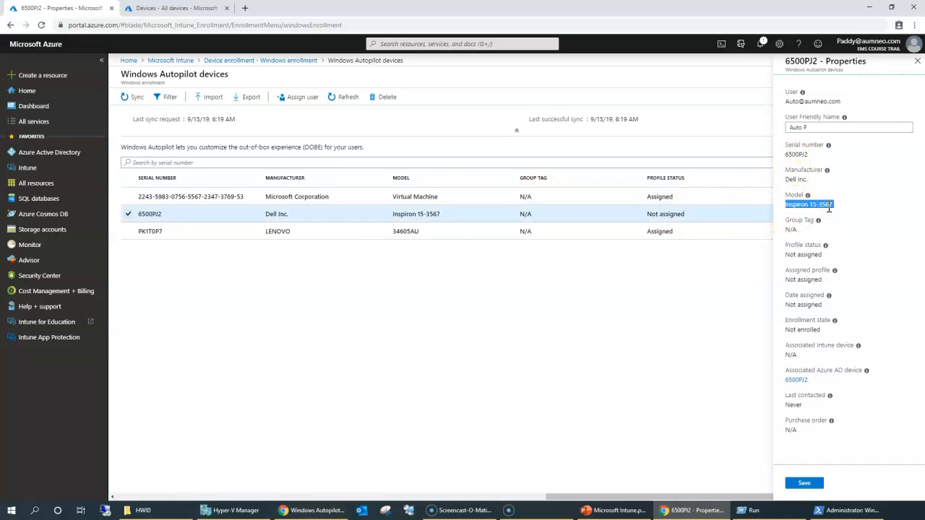
triple_click(796, 179)
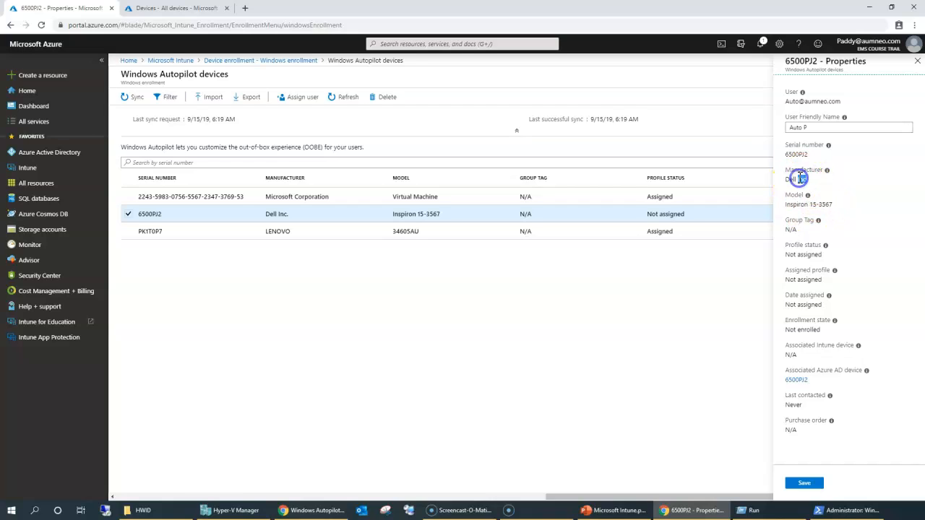
click(791, 256)
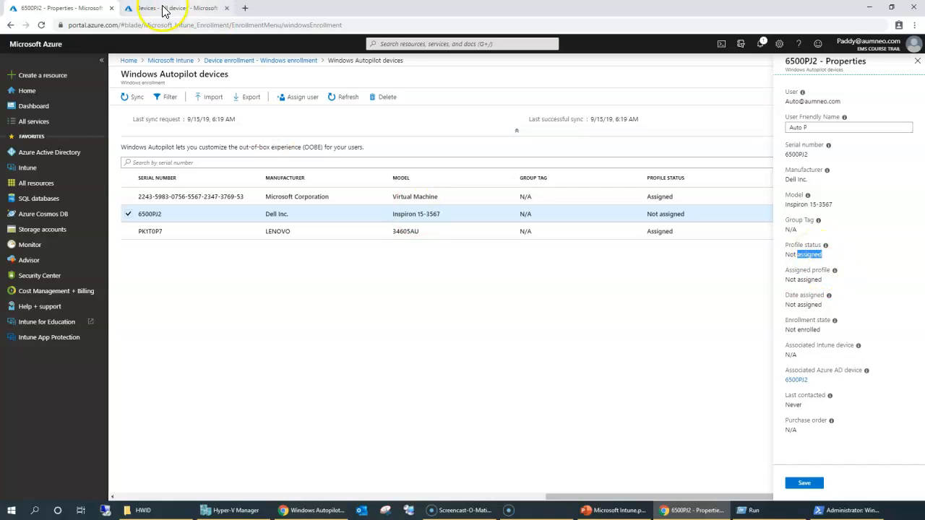
Open Intune in a new browser tab and view the Windows Autopilot deployment profiles under Windows enrollment.
right_click(31, 168)
click(65, 175)
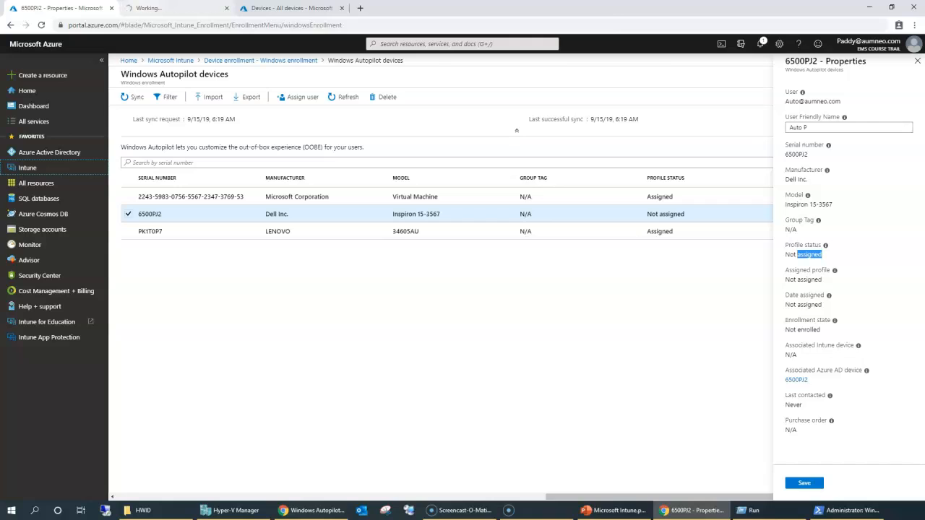
click(145, 8)
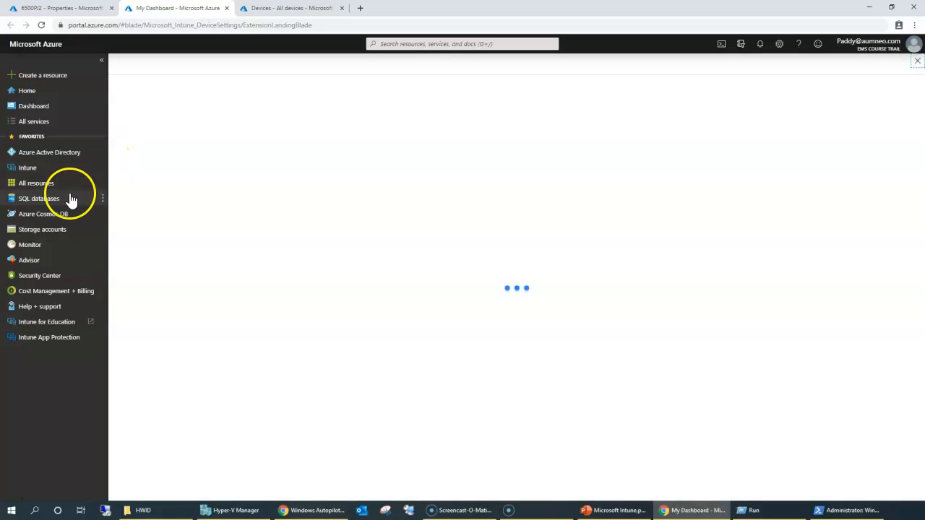
click(27, 168)
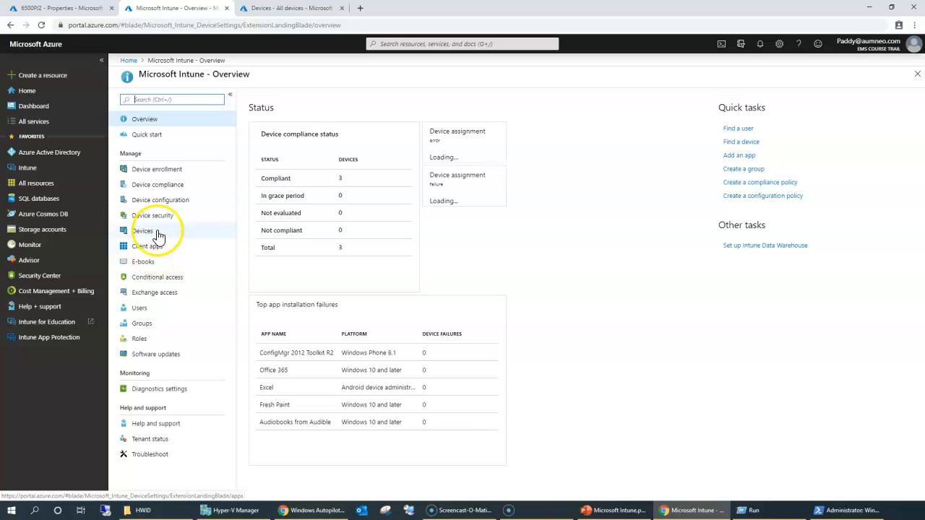
click(153, 171)
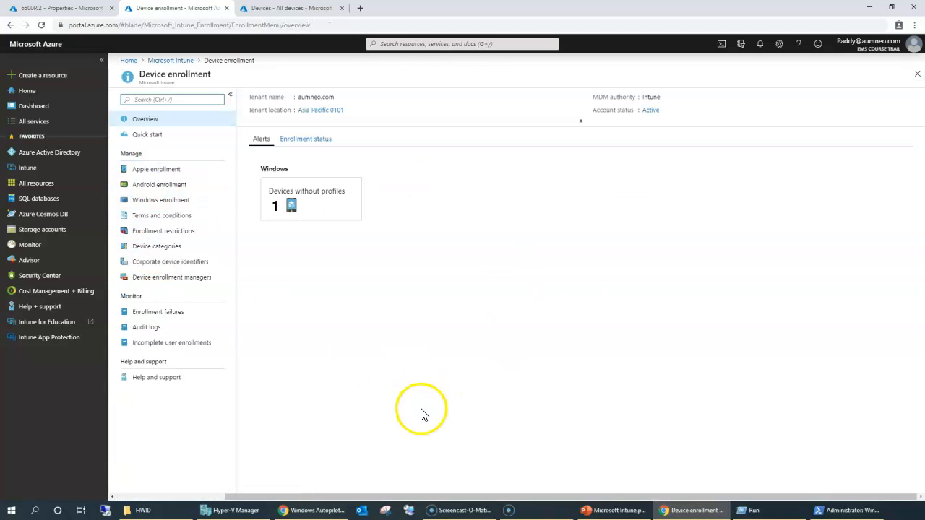
click(163, 200)
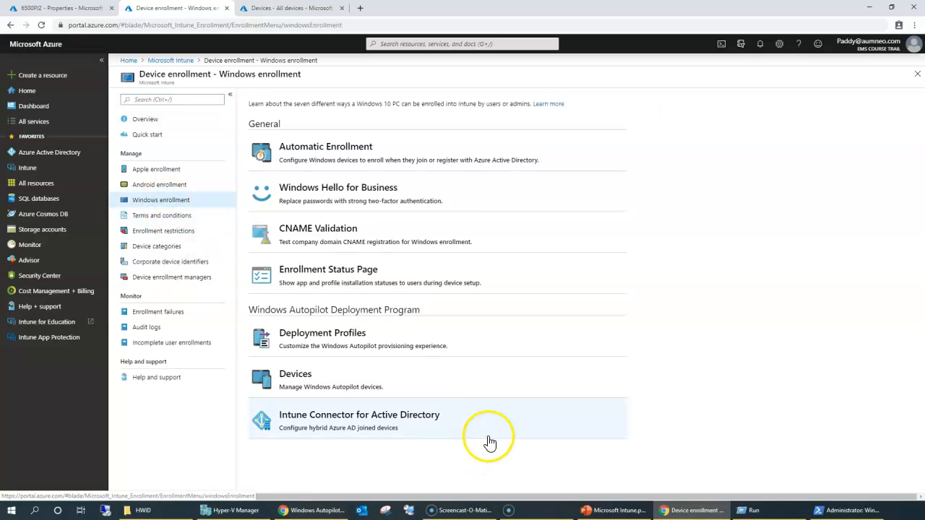
click(336, 341)
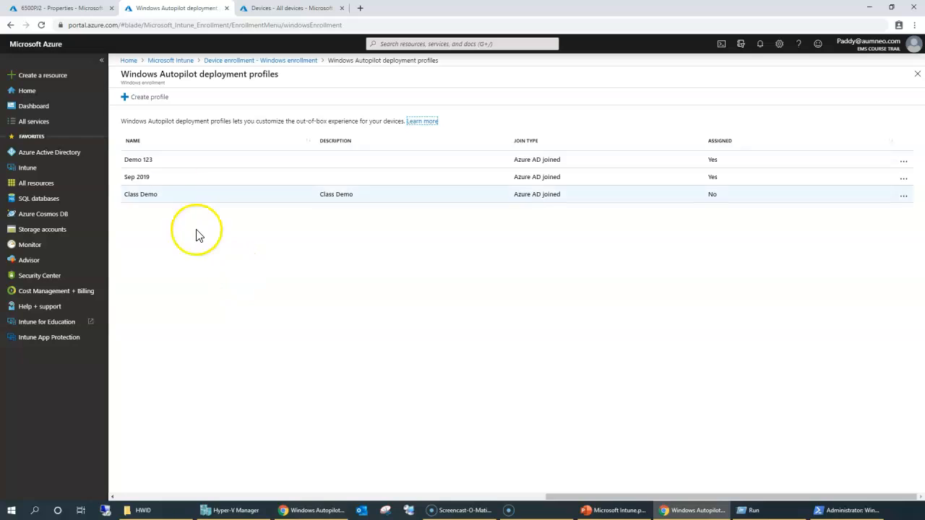
drag(333, 239, 260, 184)
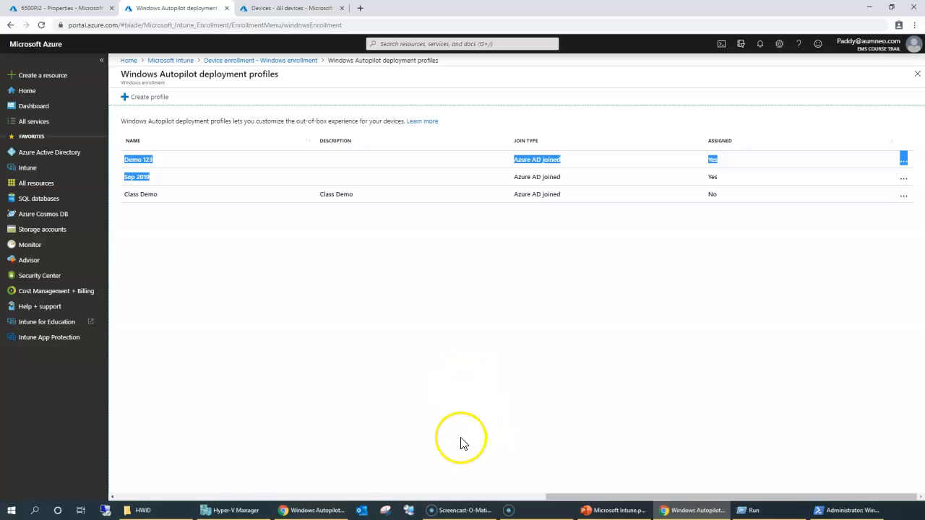
Refresh the Azure AD All devices list and widen its Name column to read the full device names.
click(51, 8)
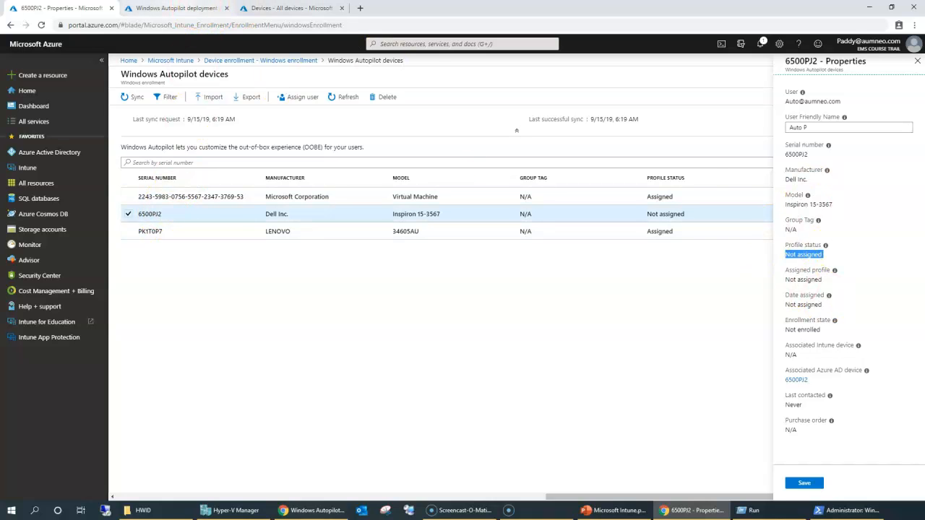
click(180, 9)
click(289, 8)
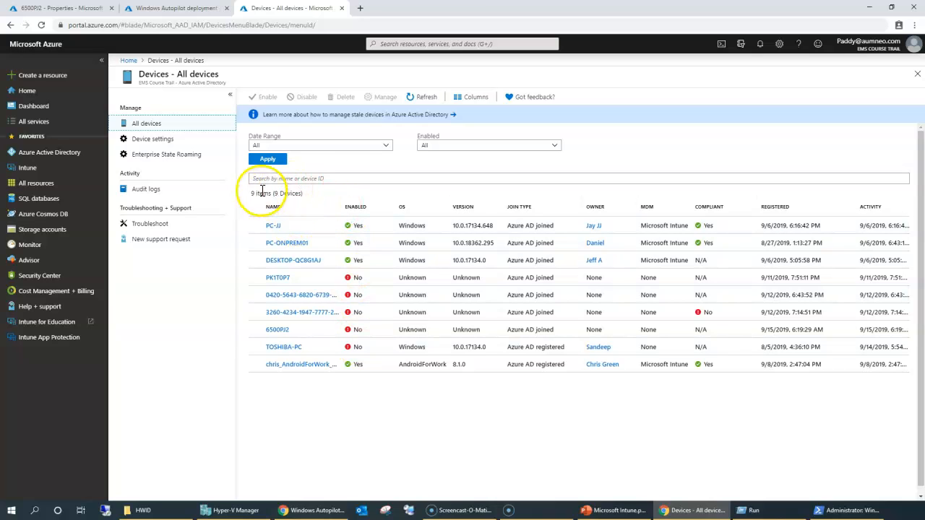
click(410, 107)
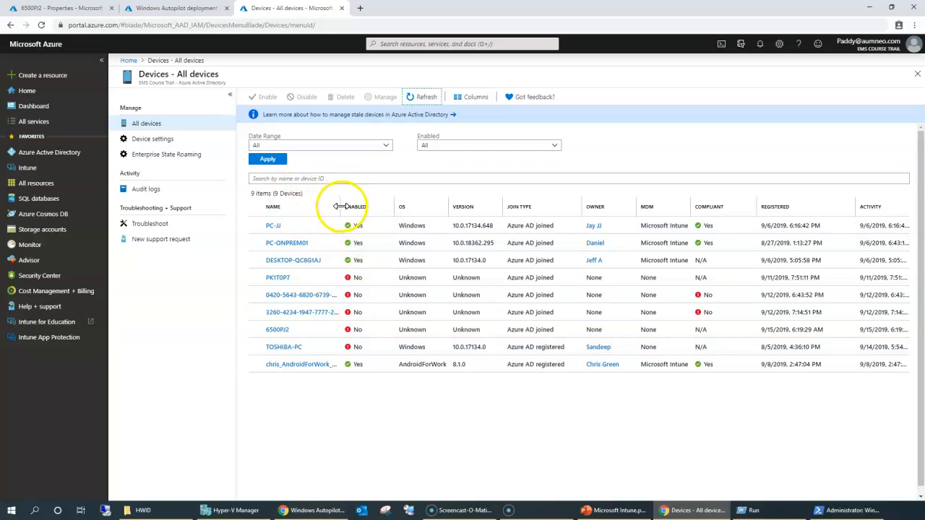
drag(340, 201, 376, 199)
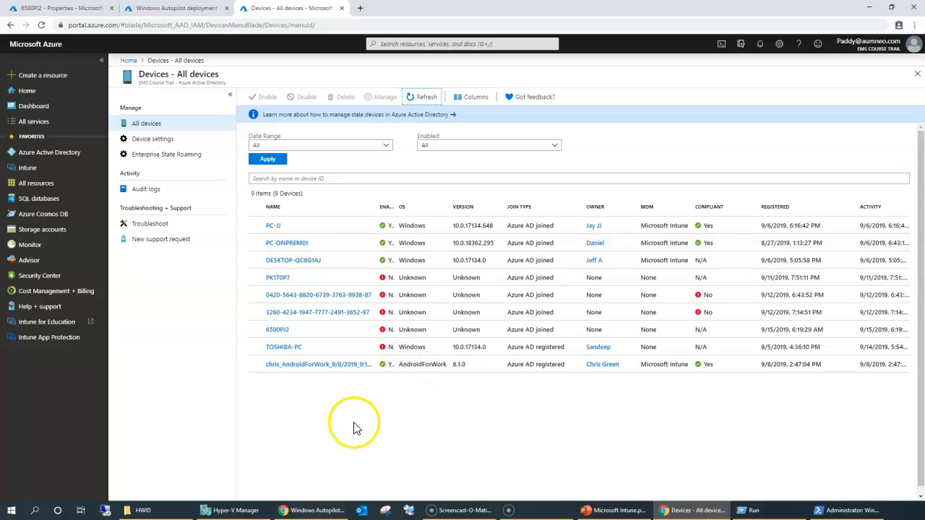
Examine the properties of the Demo 123 deployment profile, especially the included groups under its assignments.
click(67, 7)
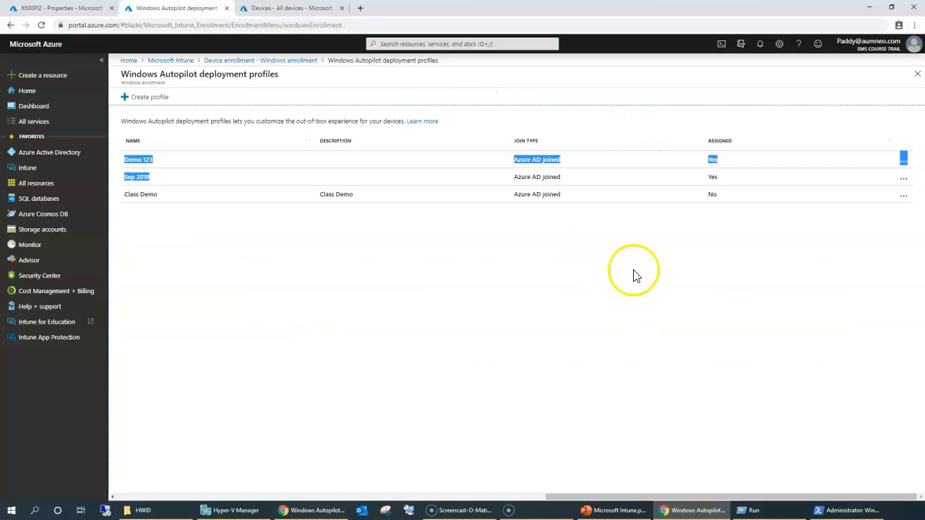
click(622, 293)
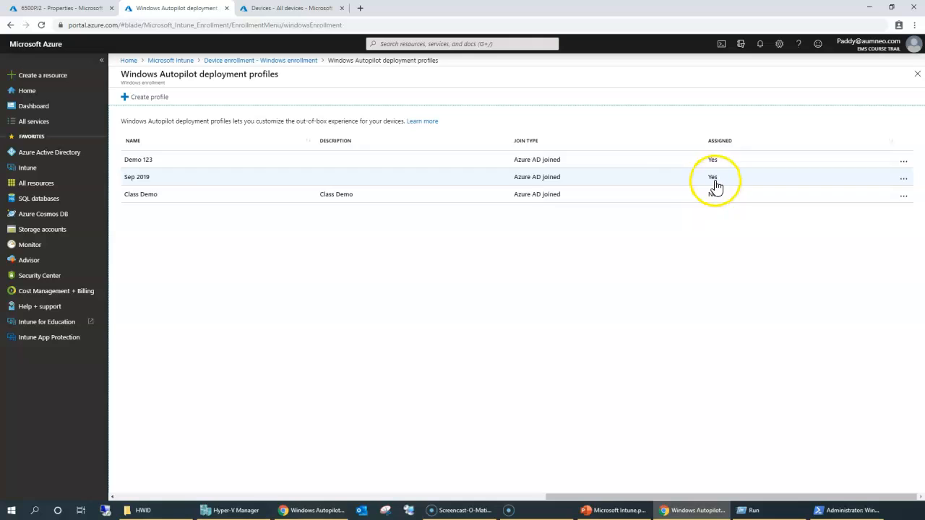
click(145, 162)
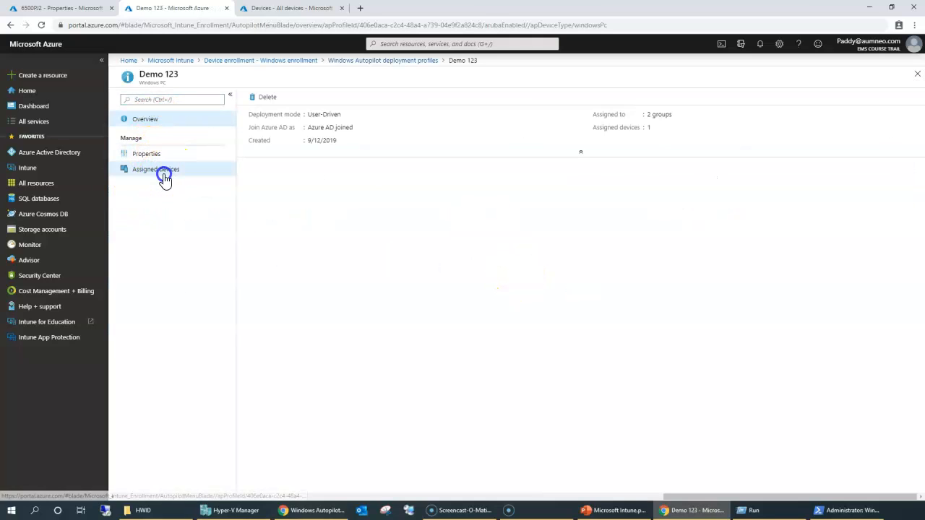
click(148, 154)
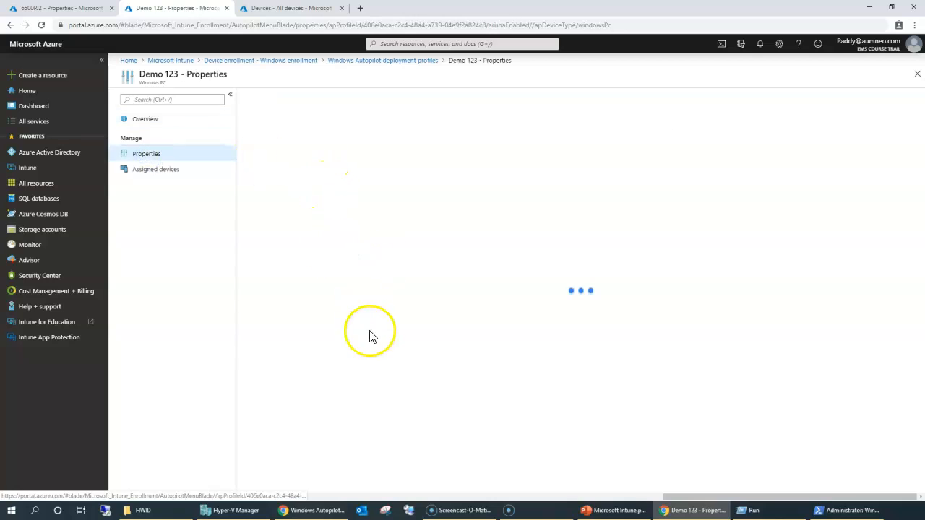
drag(371, 319, 452, 323)
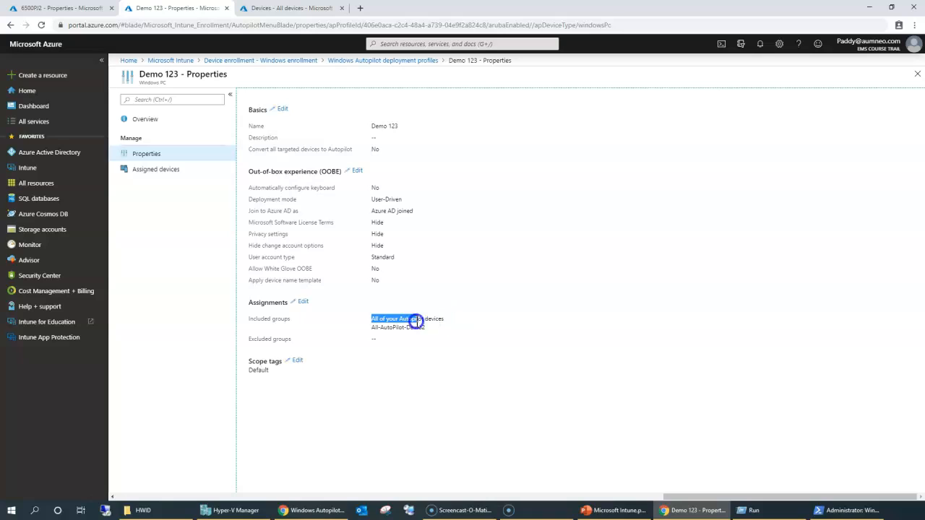
drag(372, 327, 420, 334)
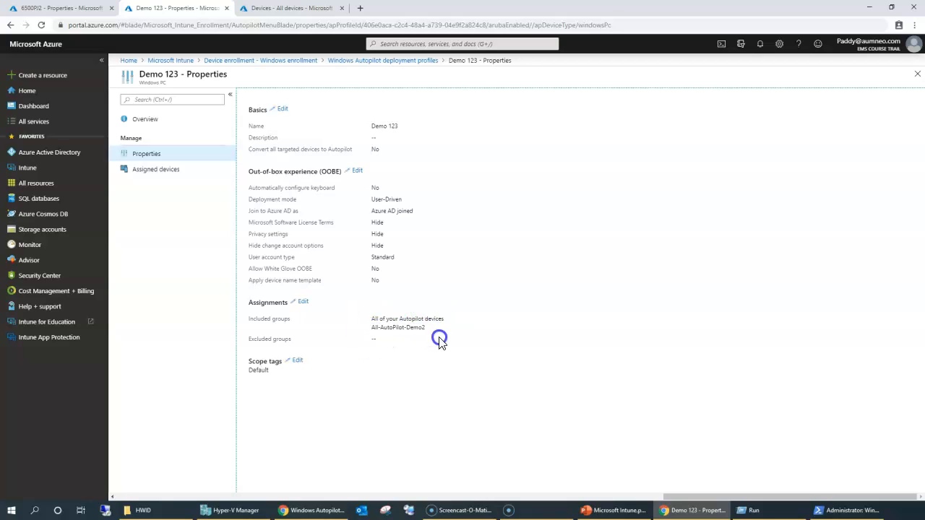
drag(391, 323, 366, 319)
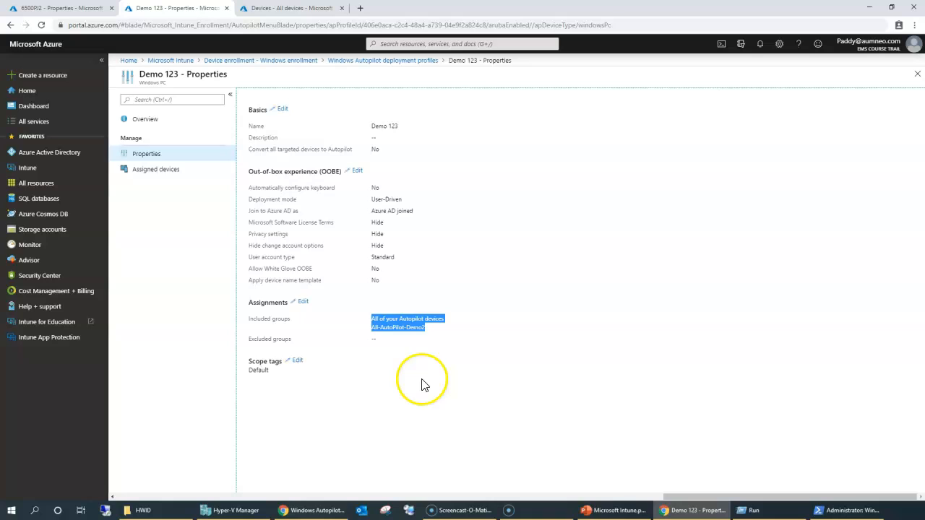
Save the user assignment with its user friendly name in the Dell device's Autopilot properties.
key(ctrl+1)
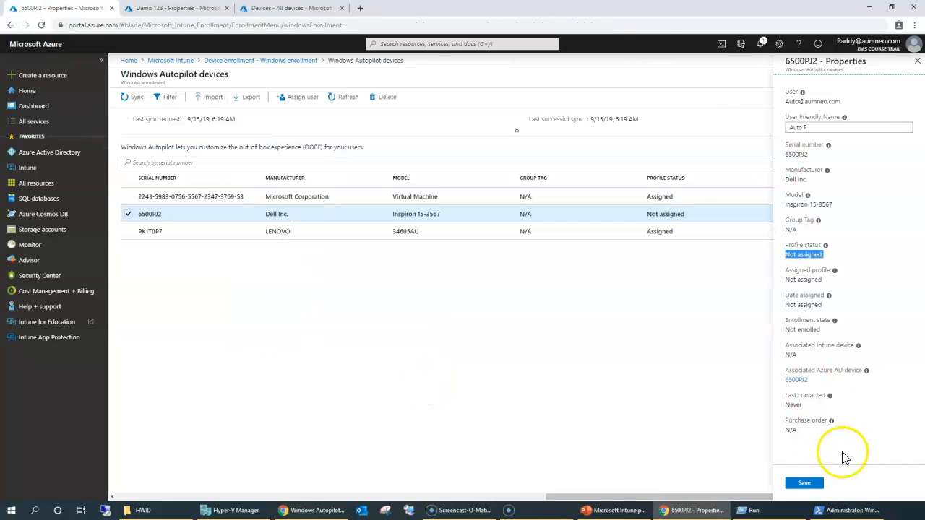
click(802, 252)
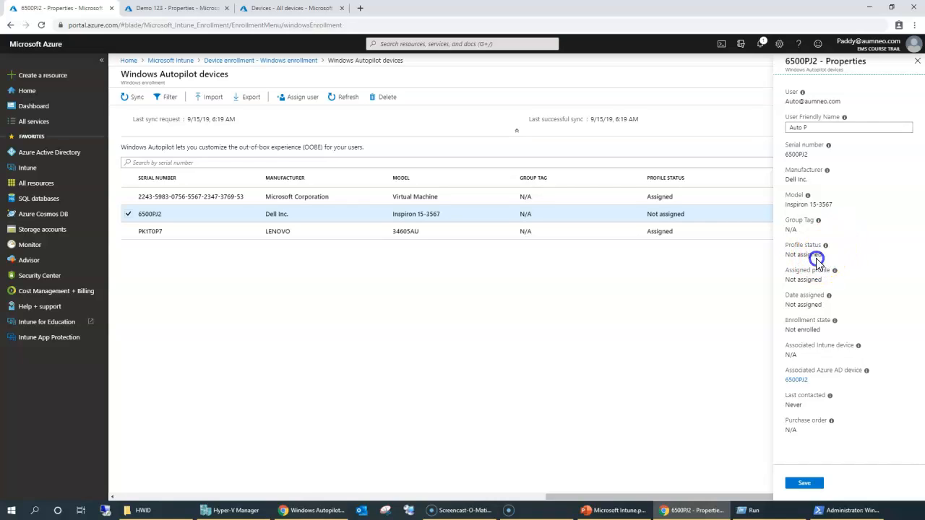
click(813, 126)
text(Auto P)
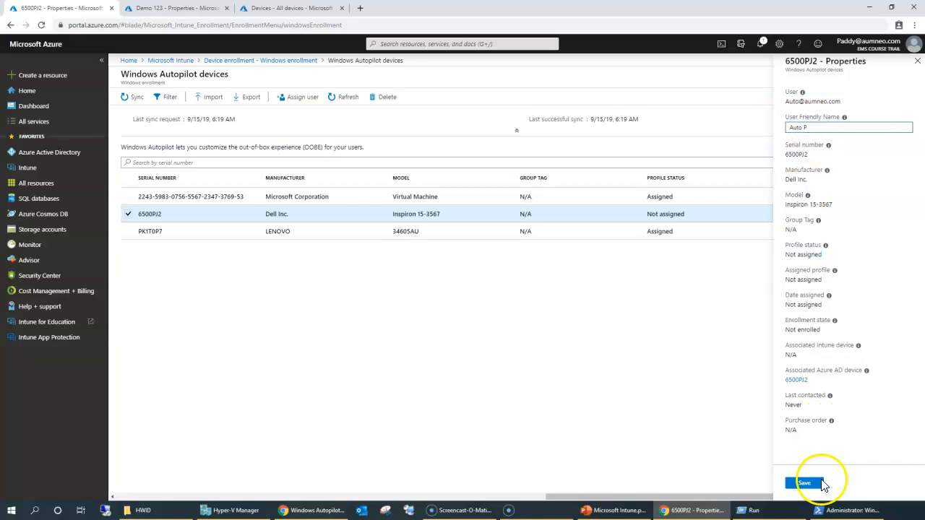
click(802, 485)
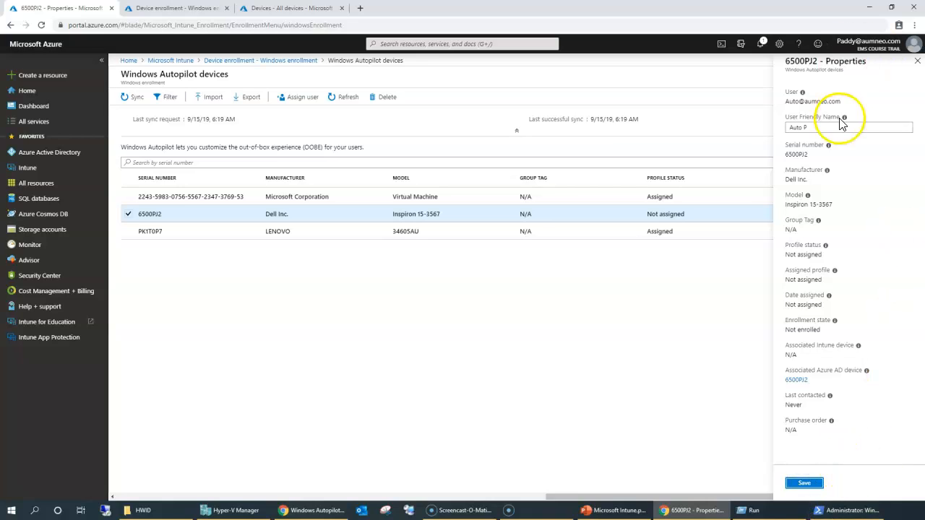
drag(770, 78, 869, 72)
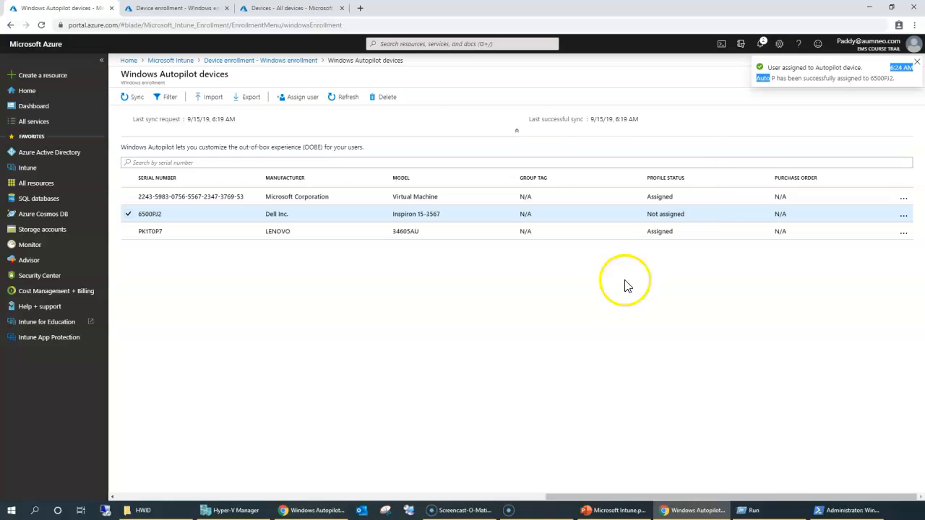
click(578, 386)
Refresh the Windows Autopilot devices list repeatedly to check the Dell device's profile status.
click(332, 99)
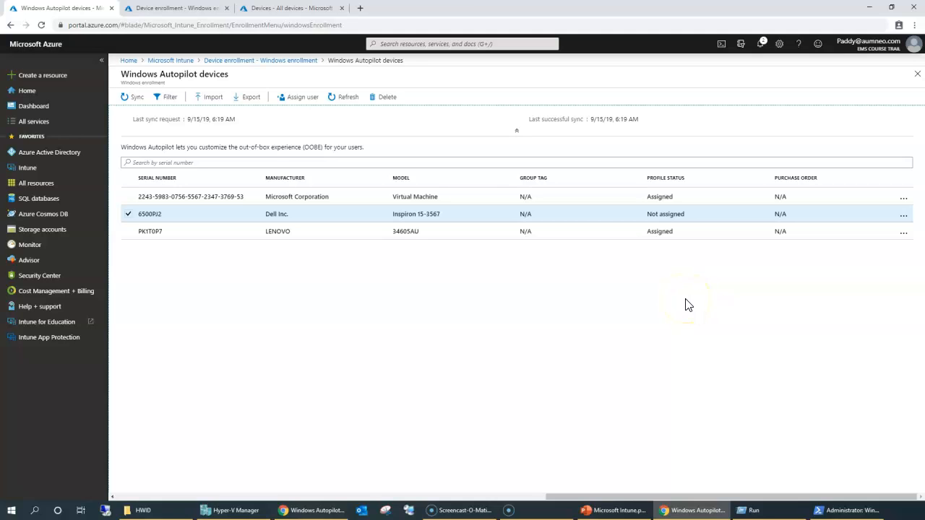
click(648, 216)
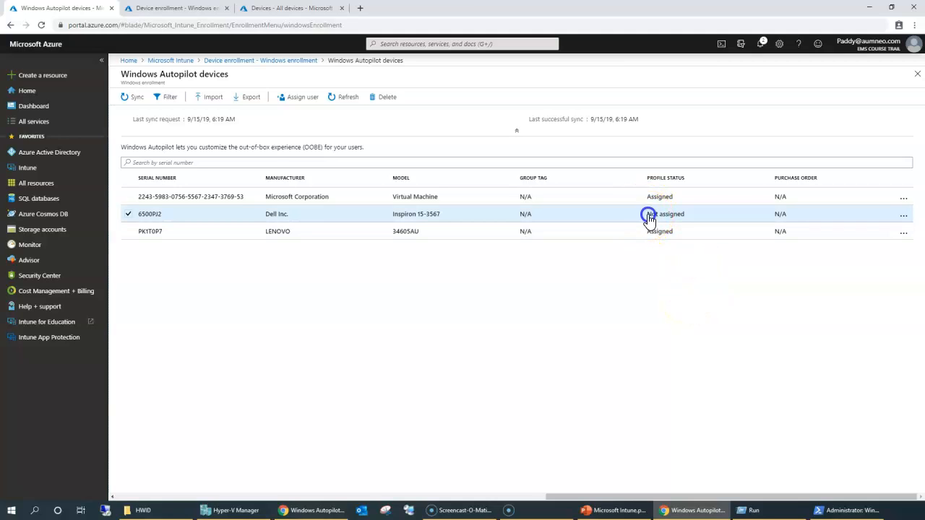
click(343, 97)
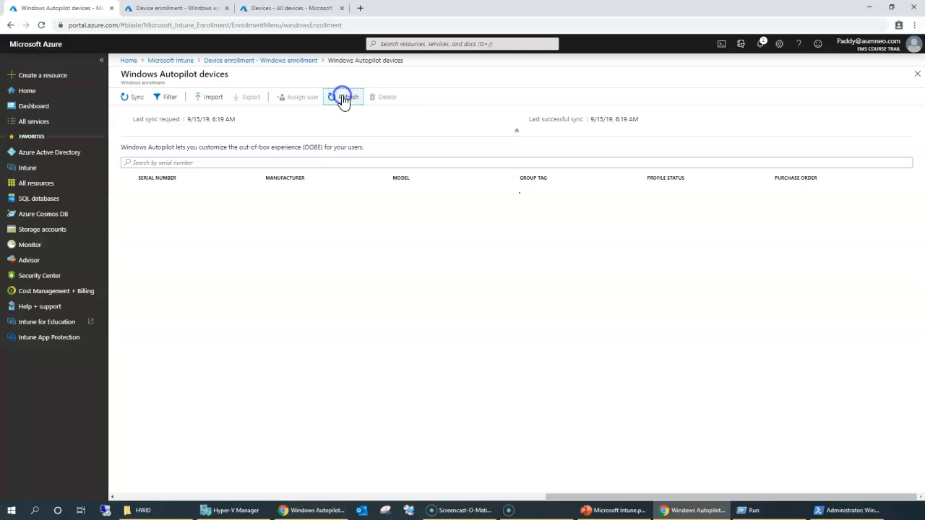
double_click(675, 217)
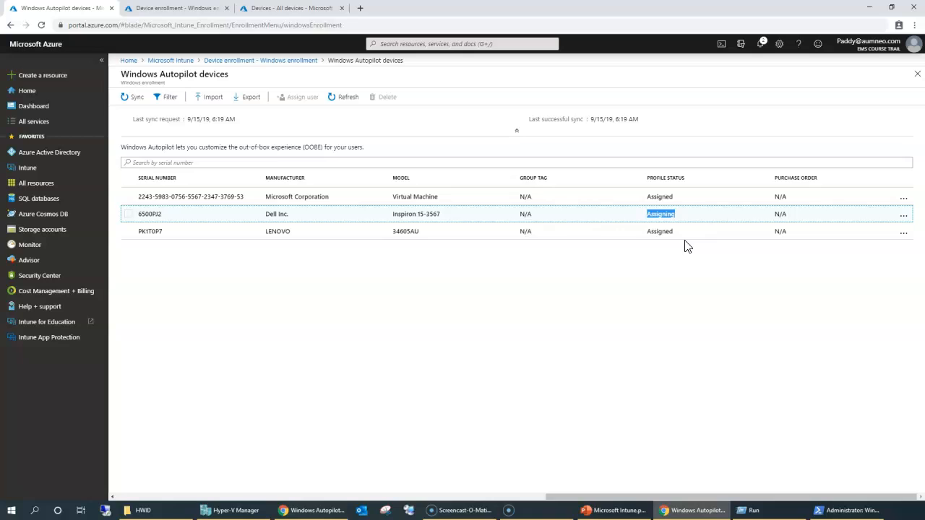
click(344, 97)
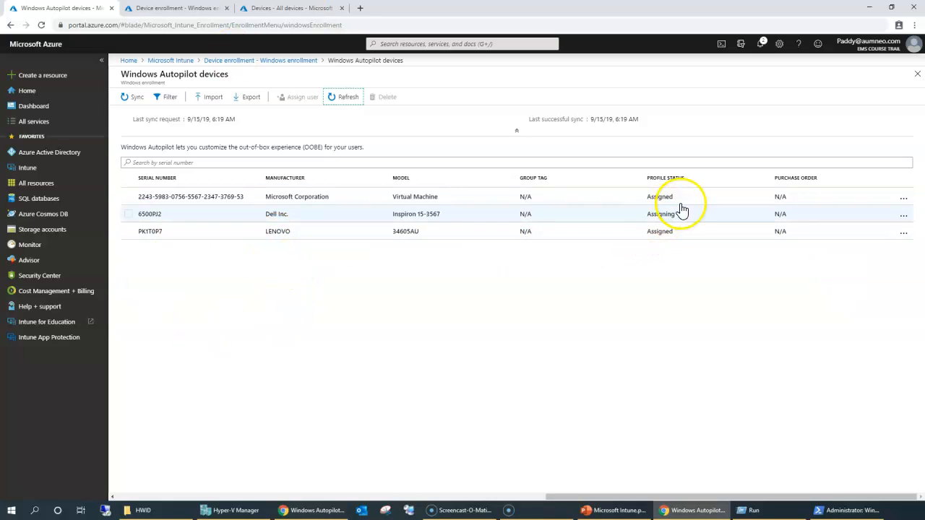
click(347, 101)
drag(645, 215, 681, 218)
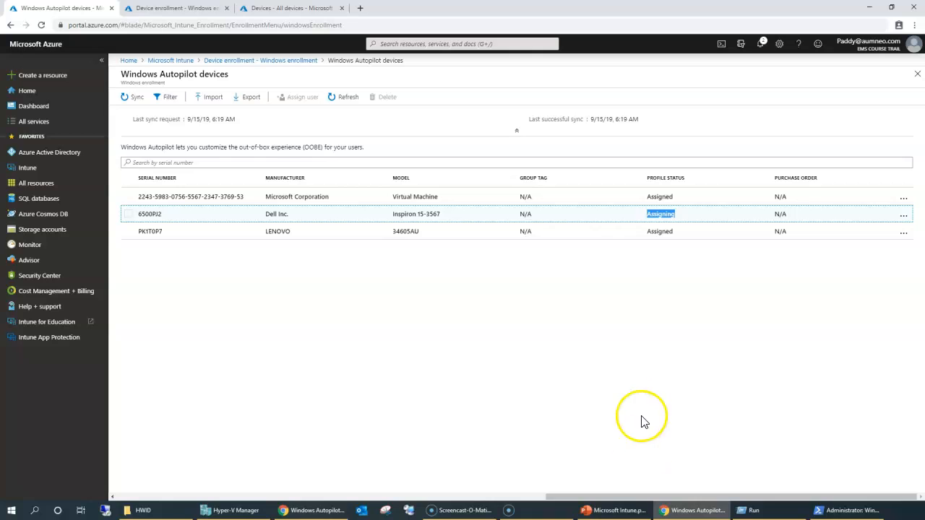
Examine the Lenovo device's properties, especially its profile status and user friendly name.
click(663, 234)
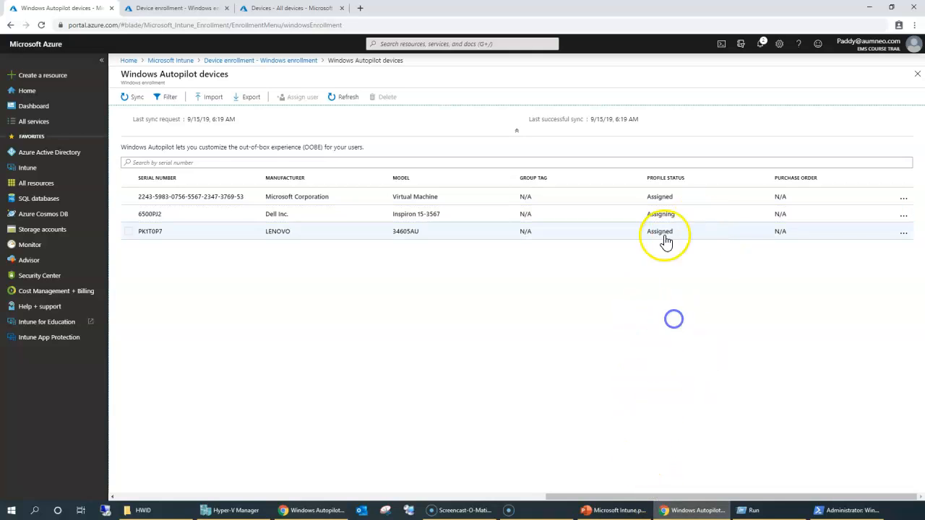
click(615, 233)
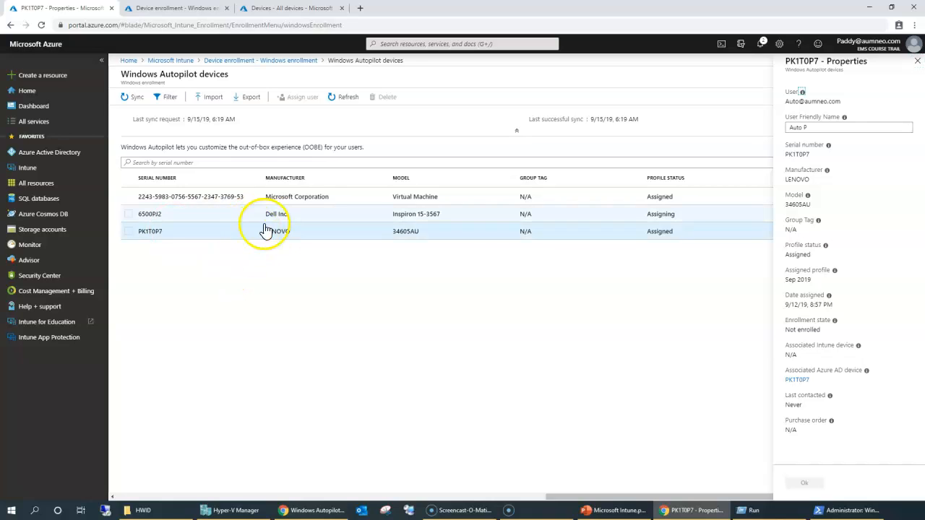
drag(810, 254, 808, 254)
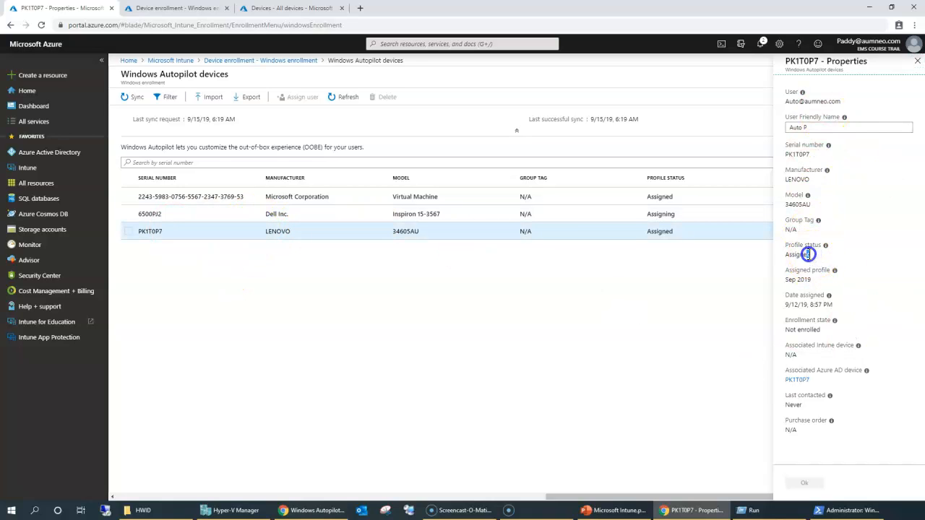
triple_click(791, 130)
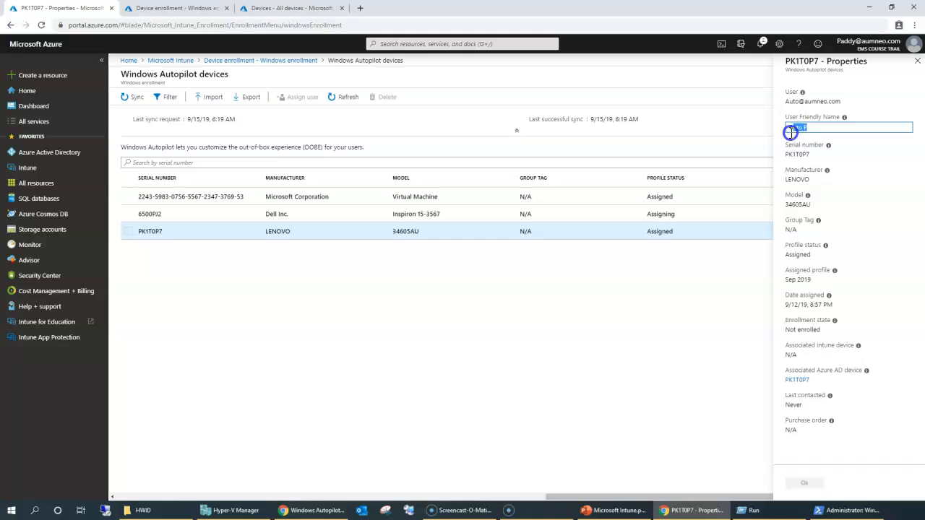
click(917, 61)
Unassign the user from the Lenovo Autopilot device and refresh the devices list.
right_click(763, 234)
click(776, 242)
click(736, 264)
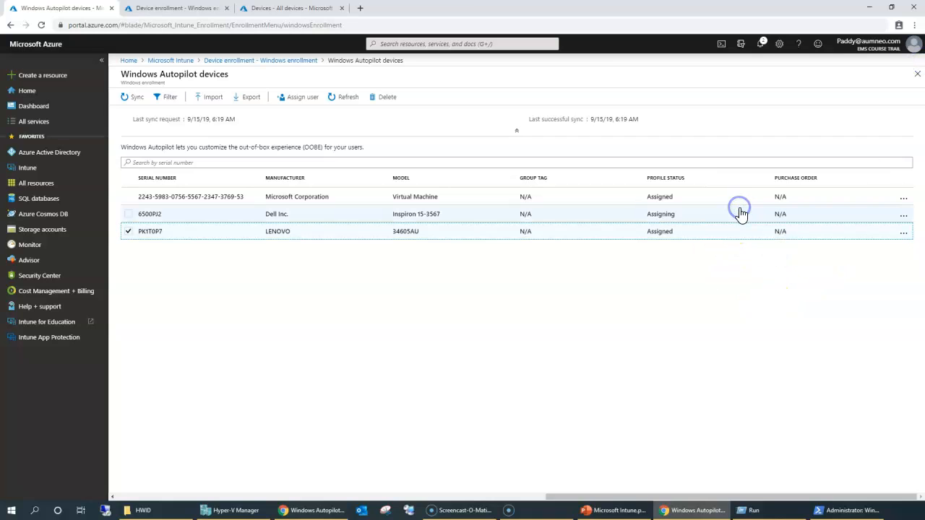
click(672, 371)
click(342, 98)
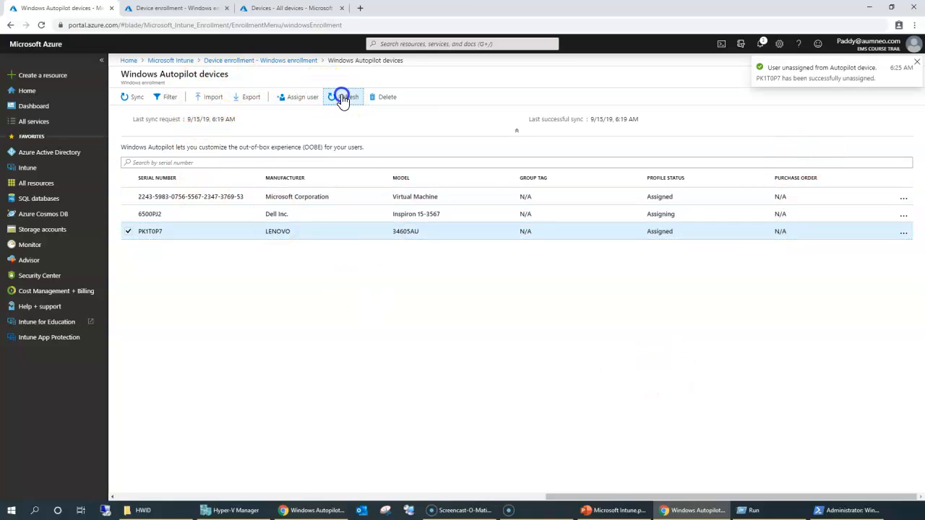
Examine the Dell device's properties for its user friendly name and profile status.
click(663, 216)
click(809, 127)
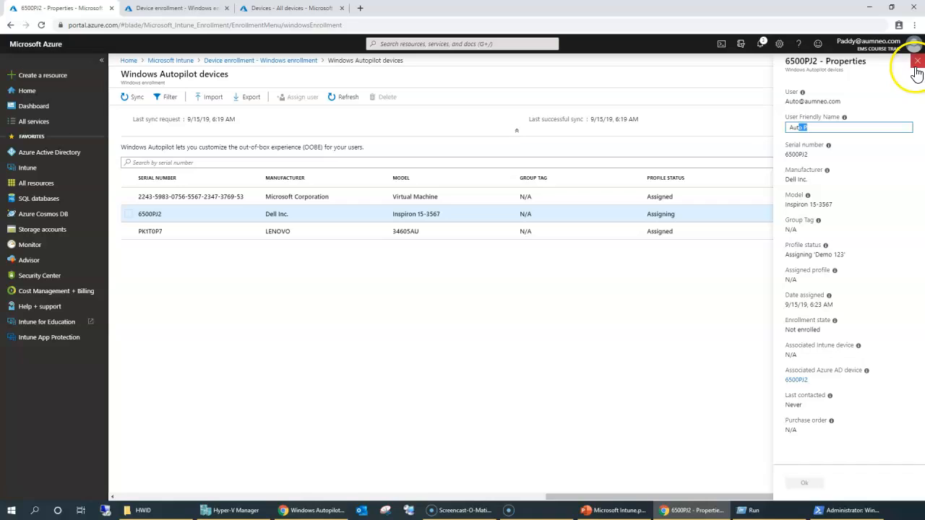
click(803, 248)
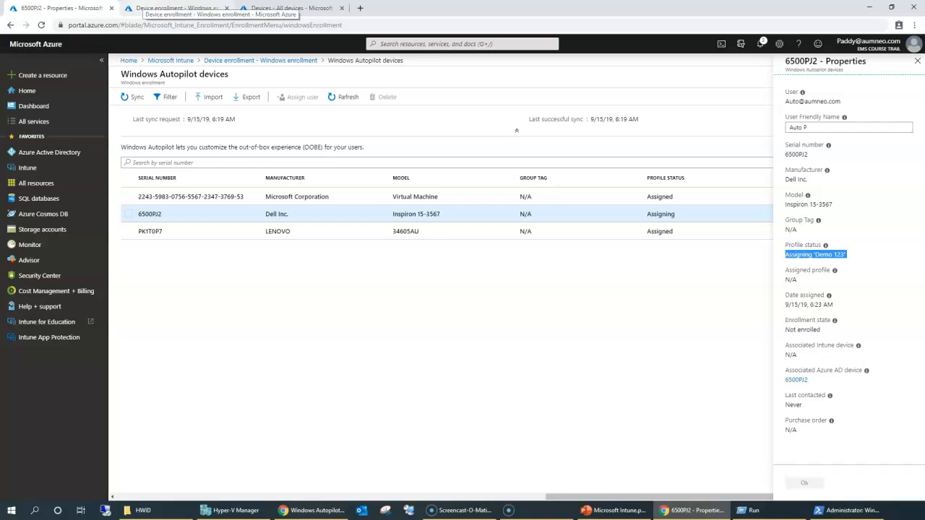
Refresh the Azure AD All devices list, widen its Name column, and compare the entries with the Dell device's Autopilot properties.
click(177, 8)
click(311, 8)
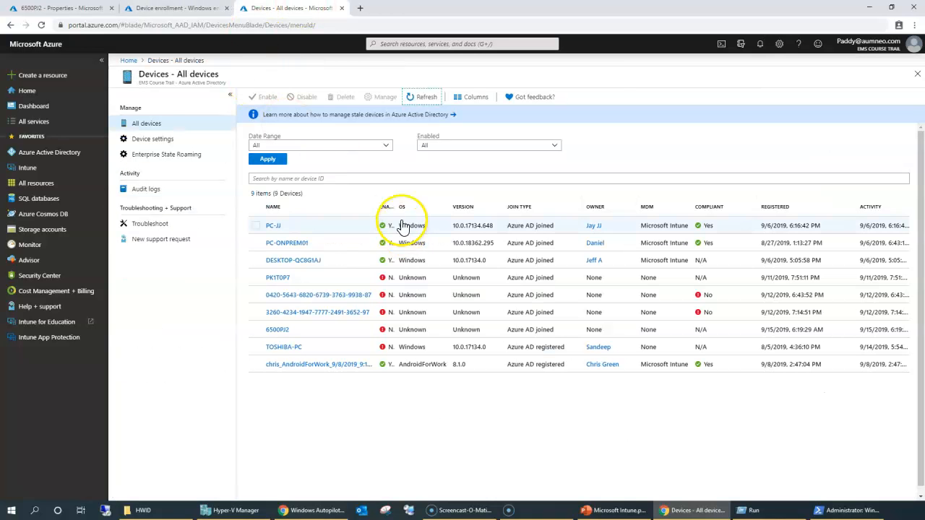
click(408, 99)
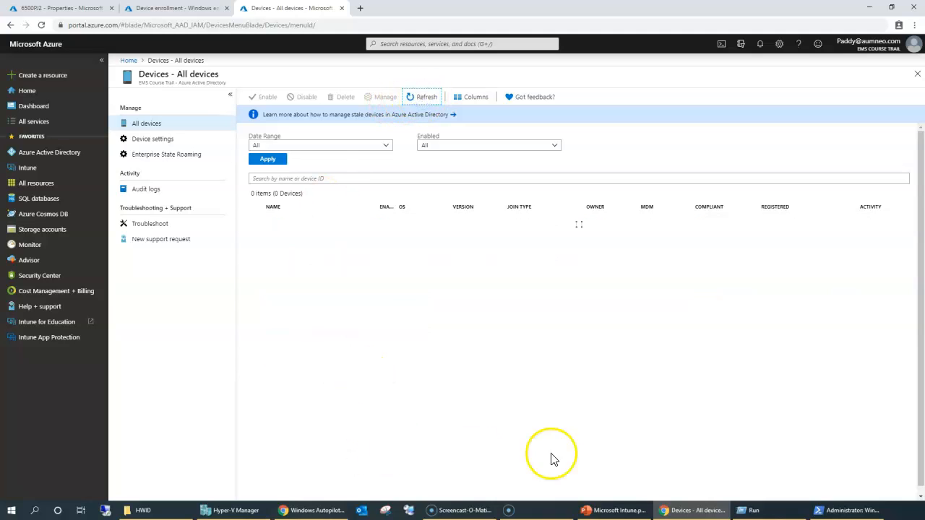
click(381, 209)
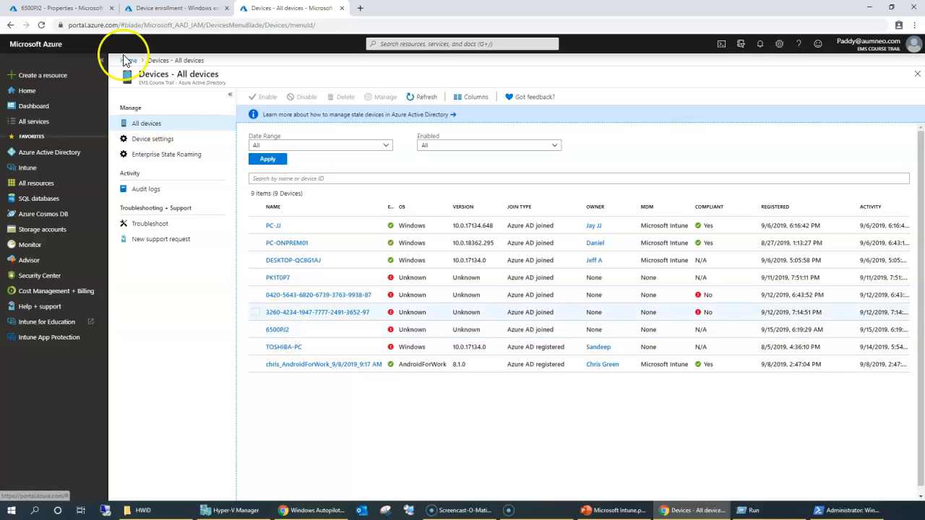
key(ctrl+1)
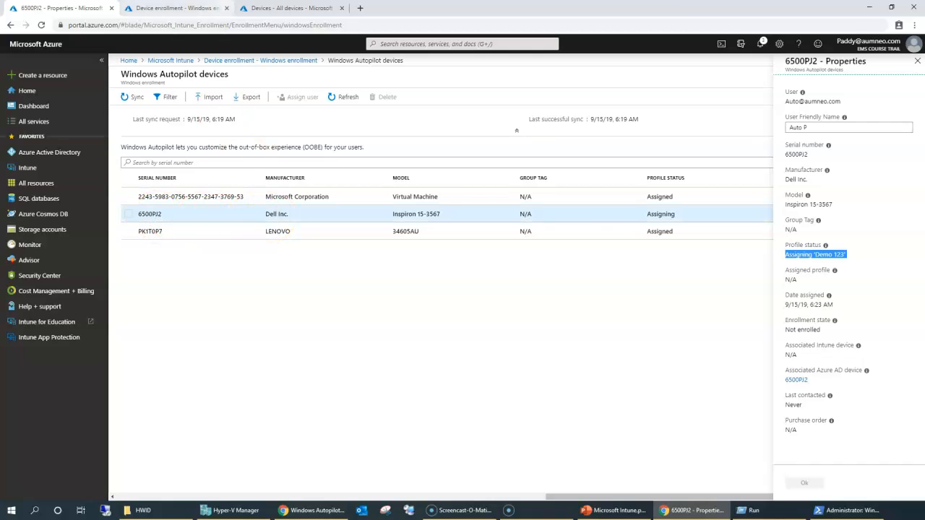
click(262, 7)
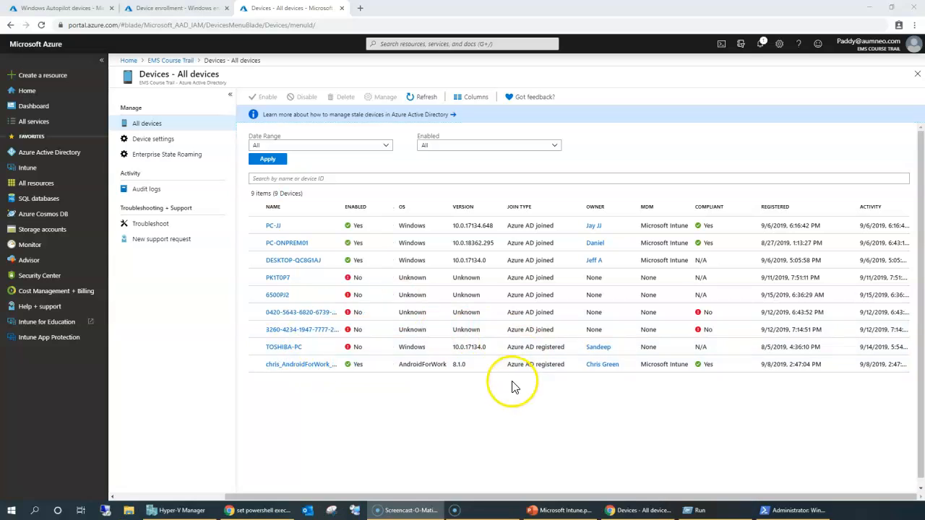
Review all groups in the EMS Course Trail directory and open the form for a new group.
click(177, 60)
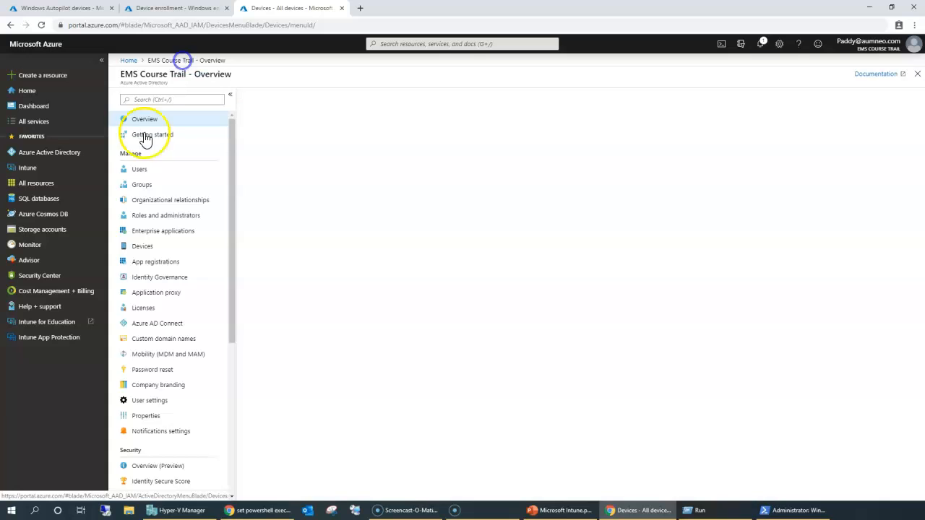
triple_click(143, 82)
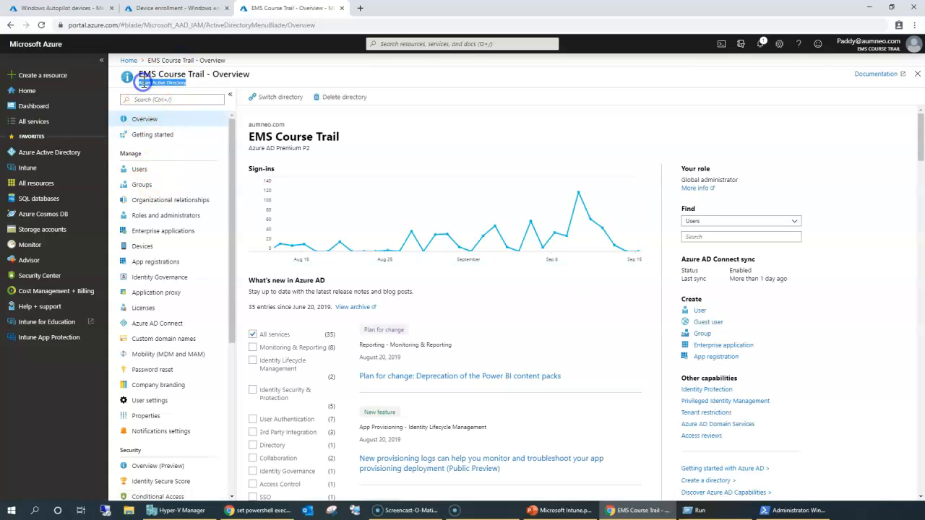
click(138, 172)
click(140, 186)
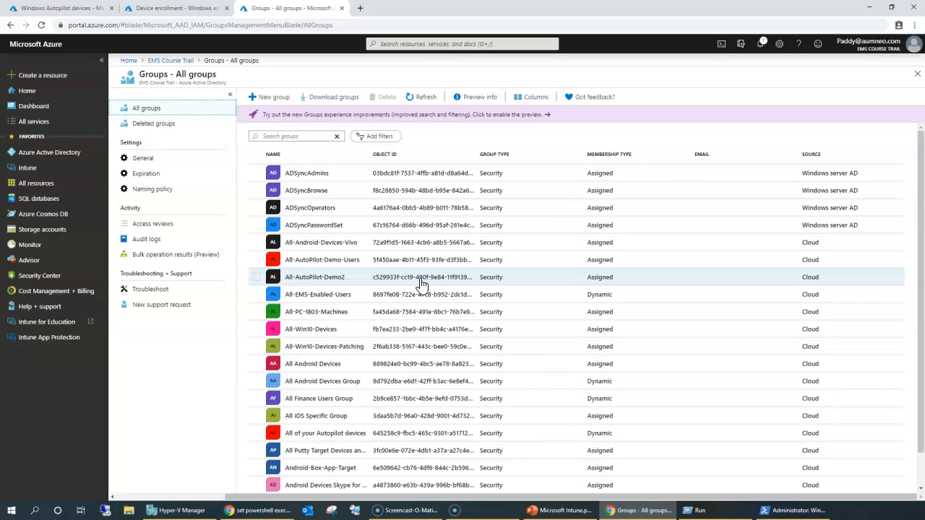
click(416, 286)
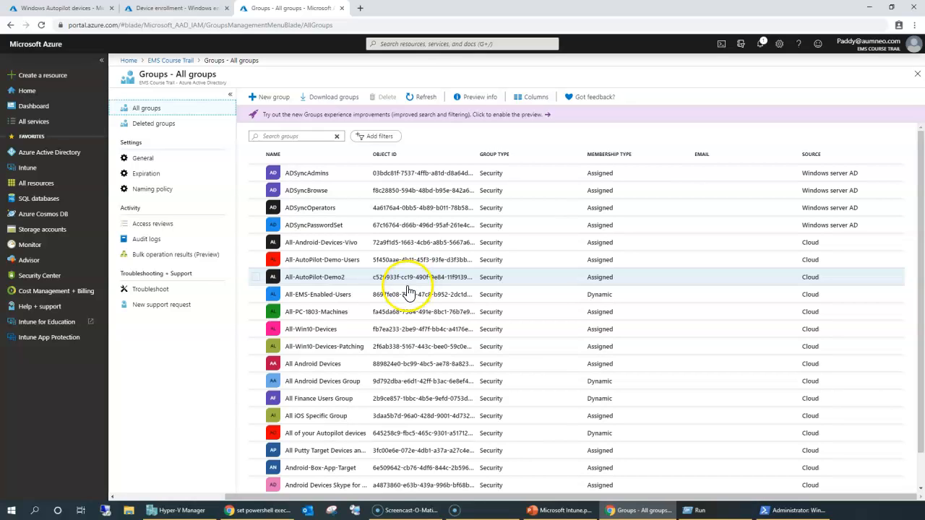
scroll(539, 381, down, 2)
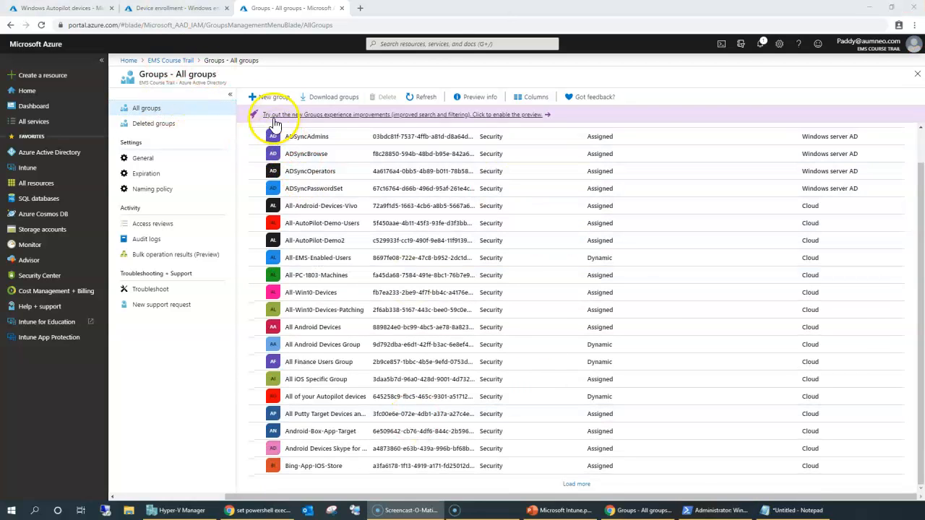
click(264, 97)
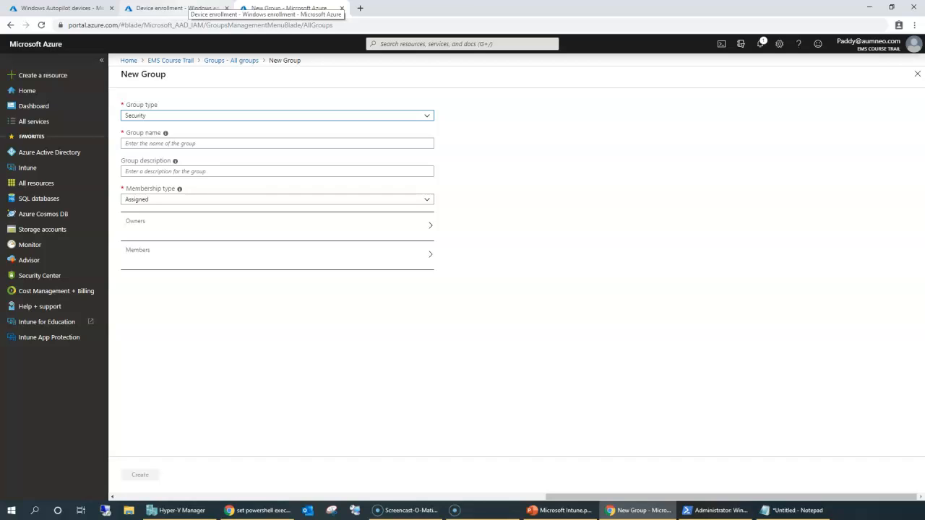
Examine the Class Demo deployment profile's properties and its included and excluded group assignments without changing them.
click(196, 9)
click(356, 336)
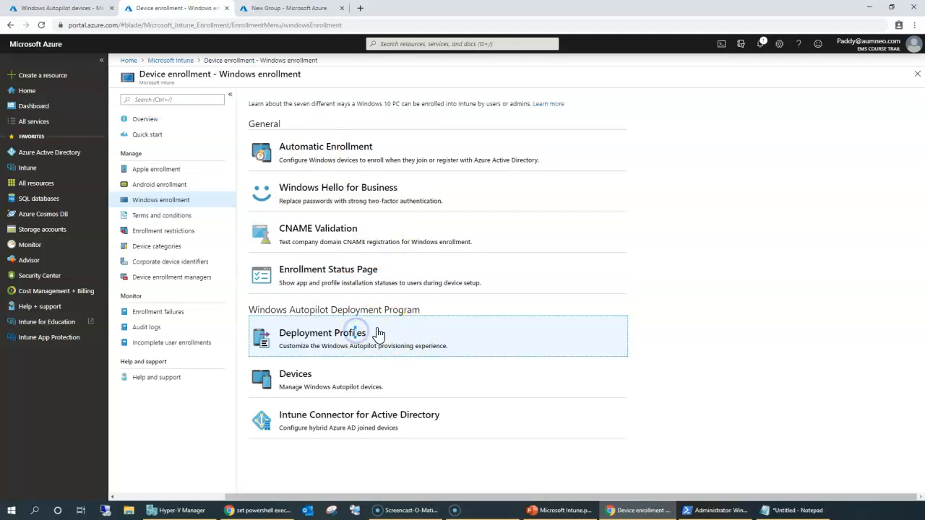
click(140, 180)
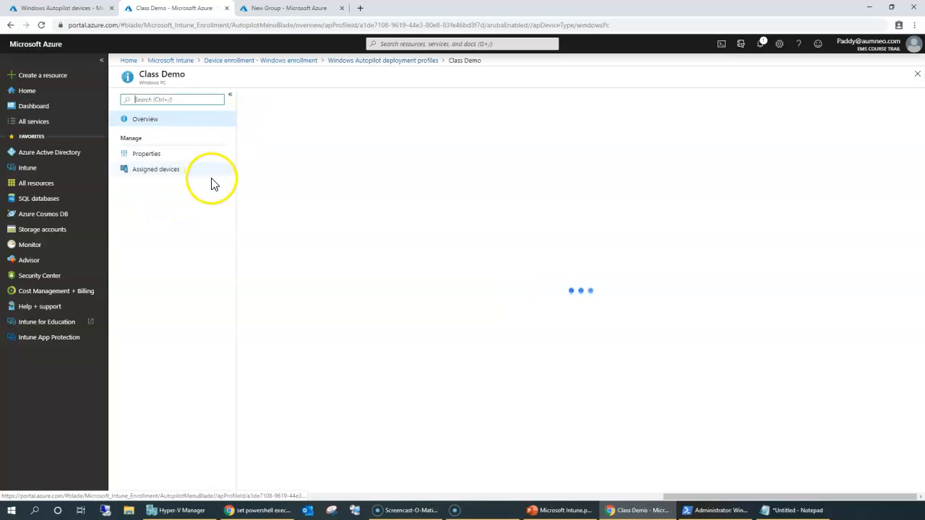
click(150, 154)
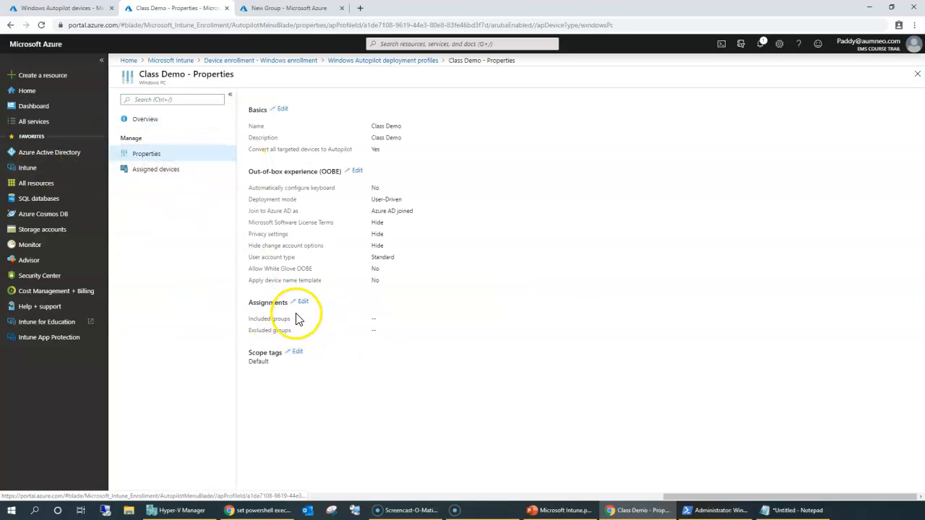
drag(264, 325, 314, 331)
triple_click(264, 324)
click(303, 302)
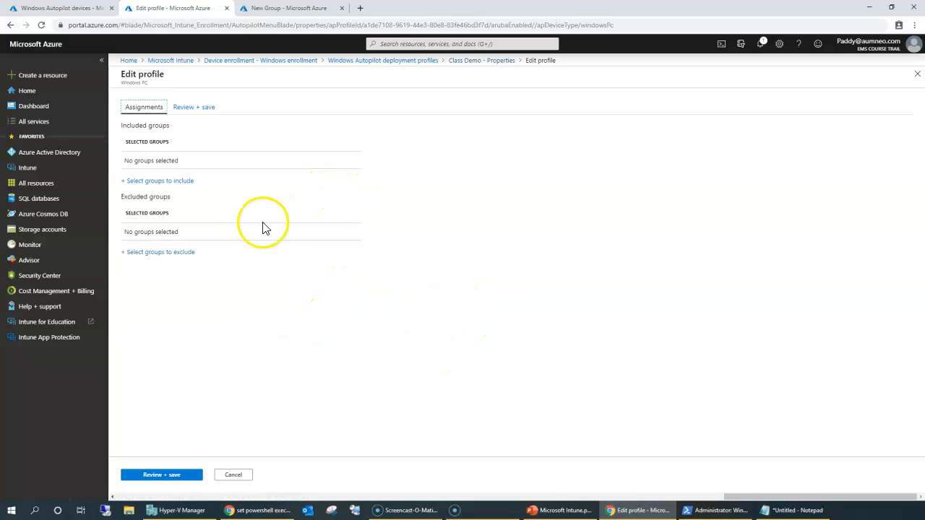
click(235, 476)
click(274, 316)
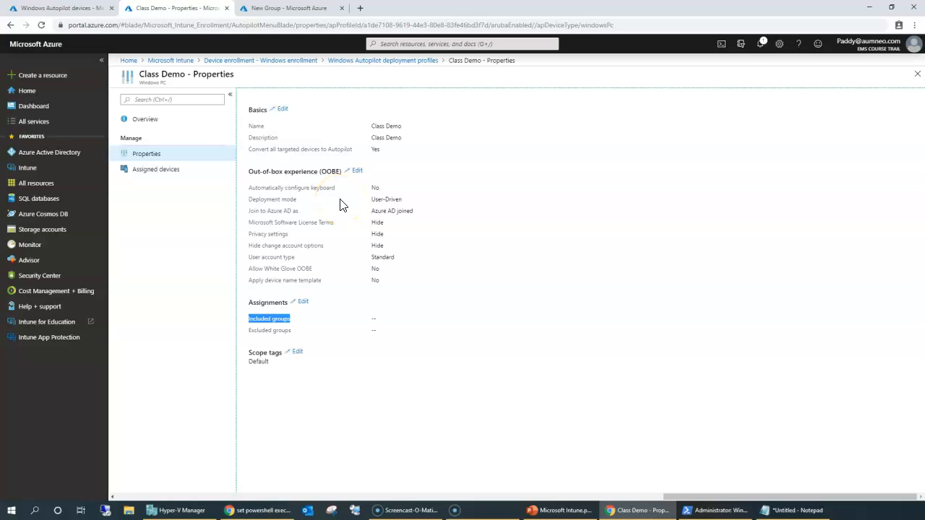
Check the Class Demo profile's included groups, then examine the Dell device's Autopilot profile status and user friendly name.
triple_click(290, 321)
triple_click(276, 322)
key(ctrl+shift+Tab)
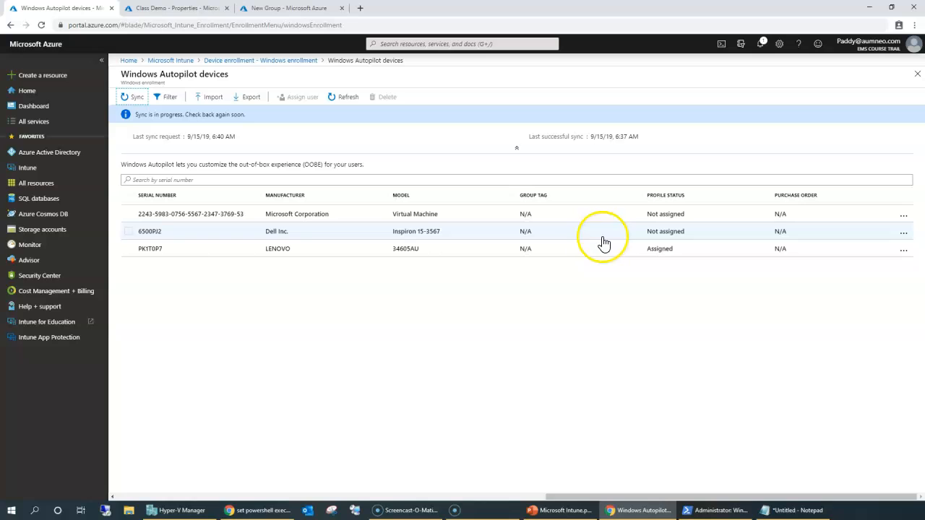
click(150, 233)
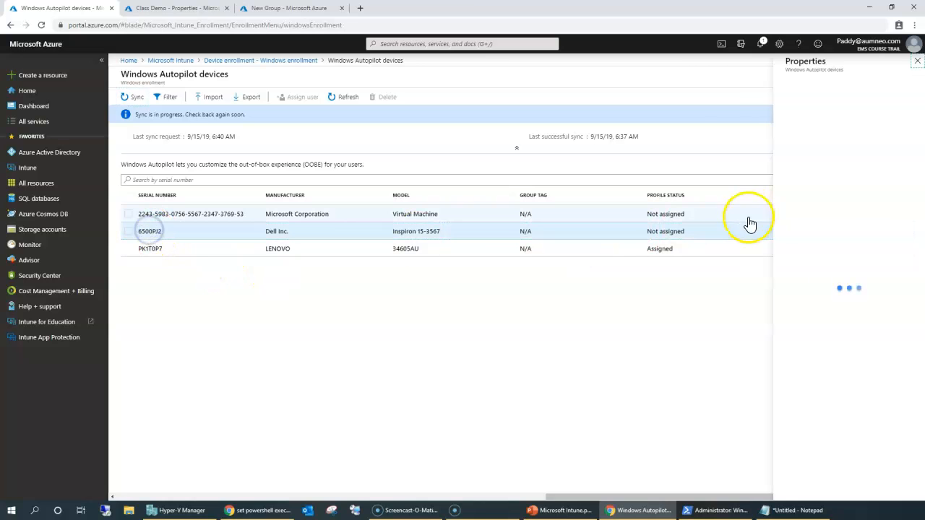
double_click(802, 255)
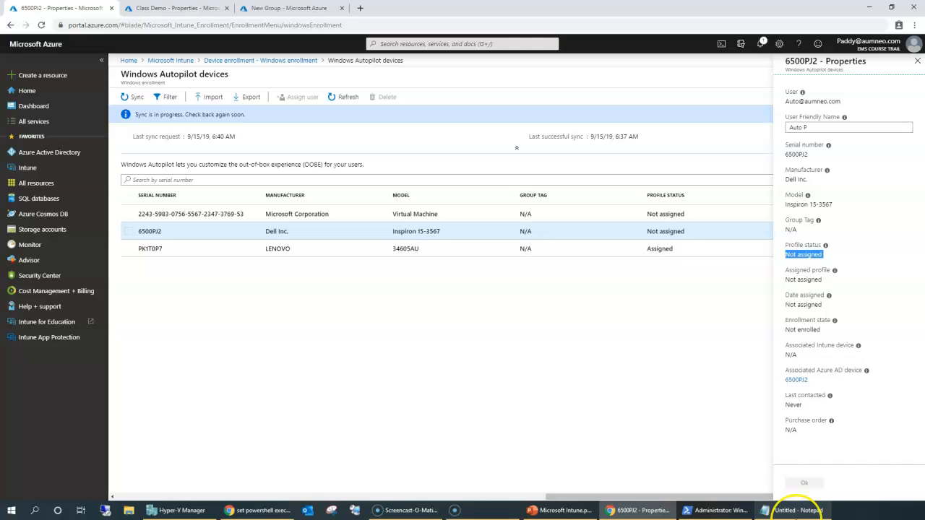
mouse_move(793, 510)
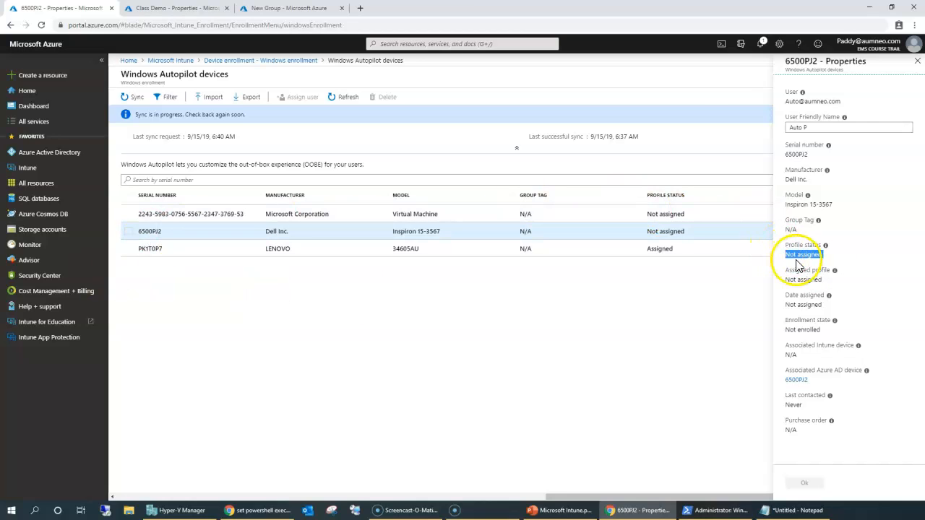
drag(810, 130, 779, 131)
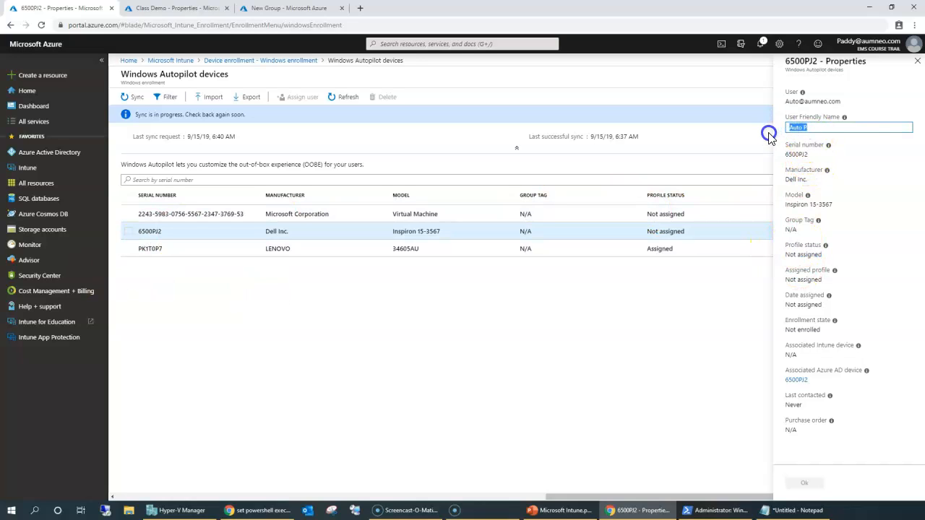
click(801, 252)
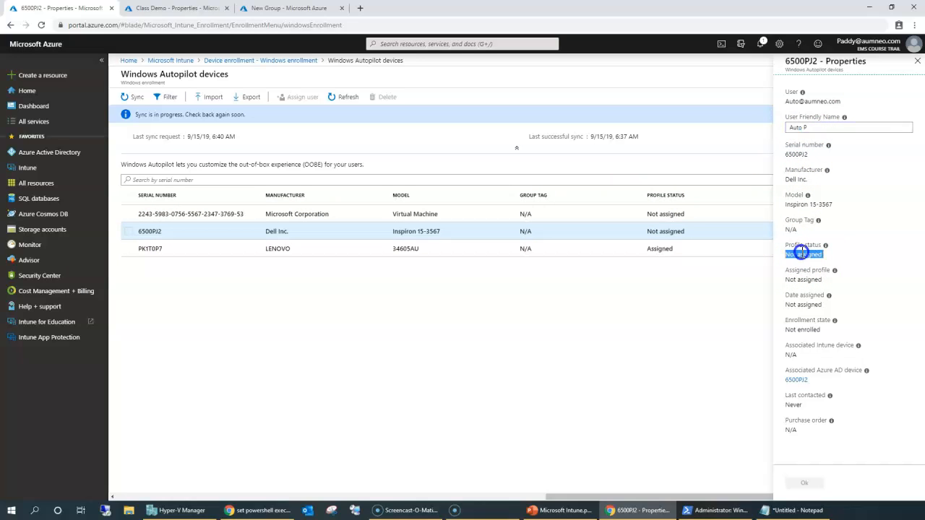
Compare the Lenovo device's profile status and assigned profile with the Dell device's, and review the Class Demo assignments again.
click(578, 250)
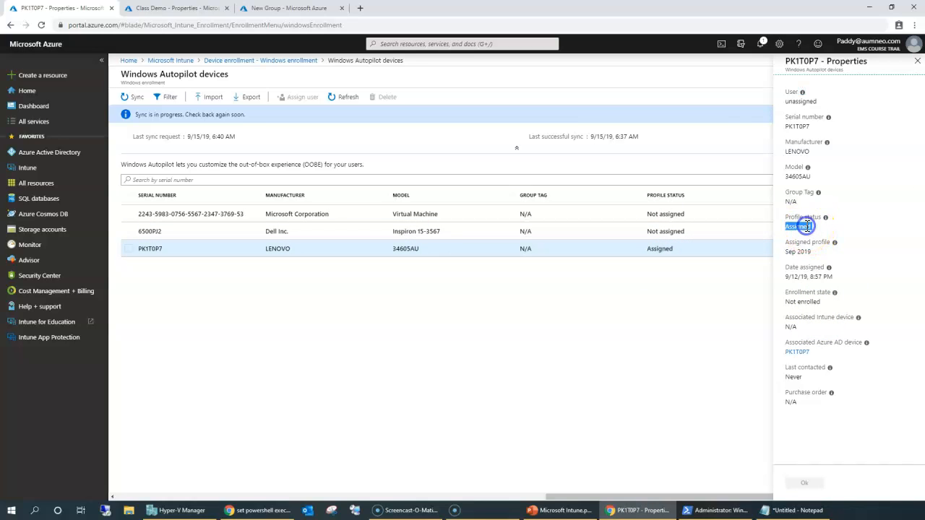
click(804, 251)
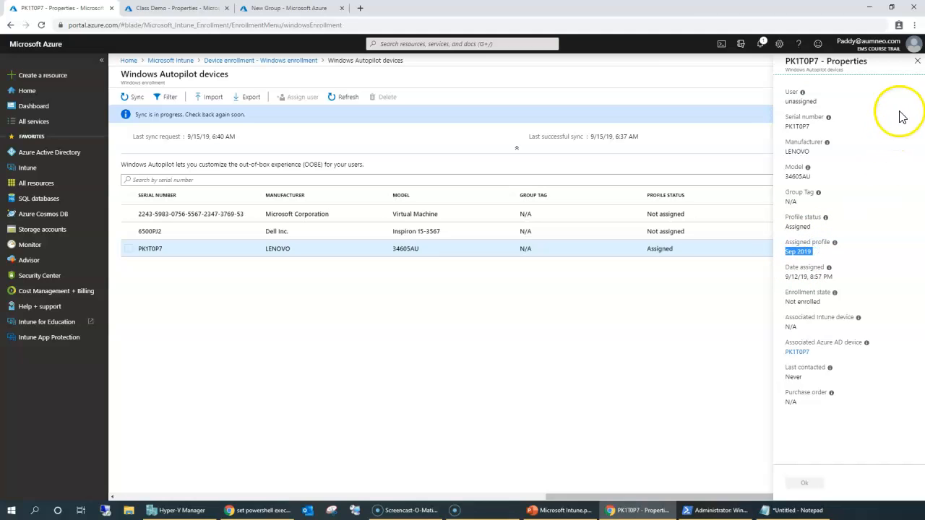
click(917, 60)
click(551, 238)
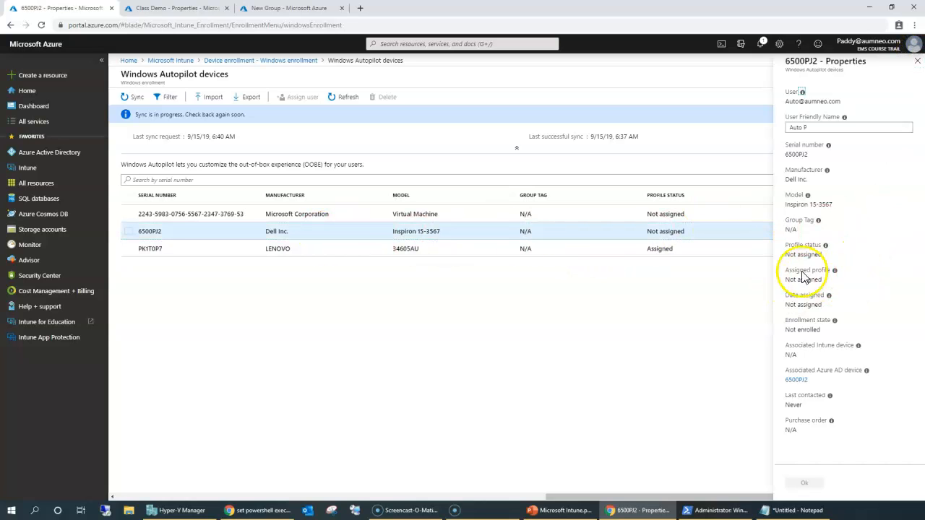
click(177, 8)
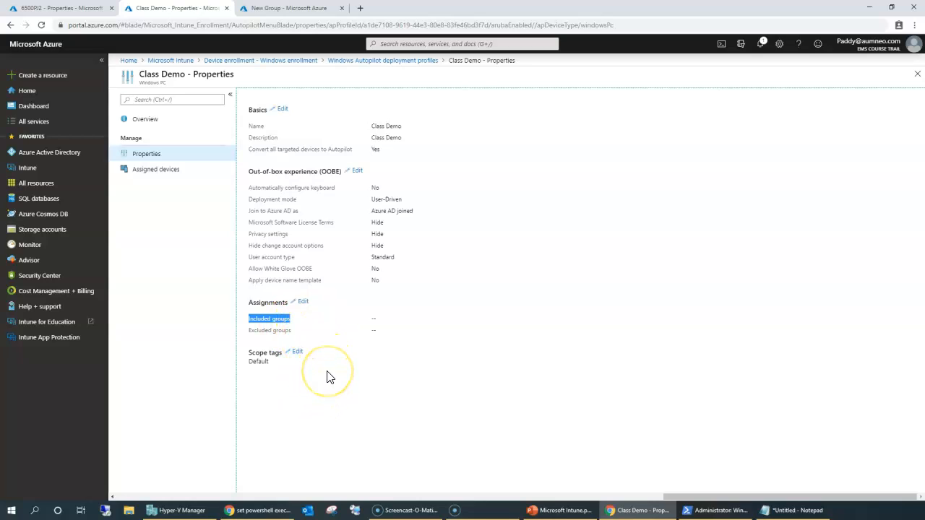
Set the new security group's membership type to Dynamic Device and name the group All-Autopilot-Devices-Dynamic.
click(289, 8)
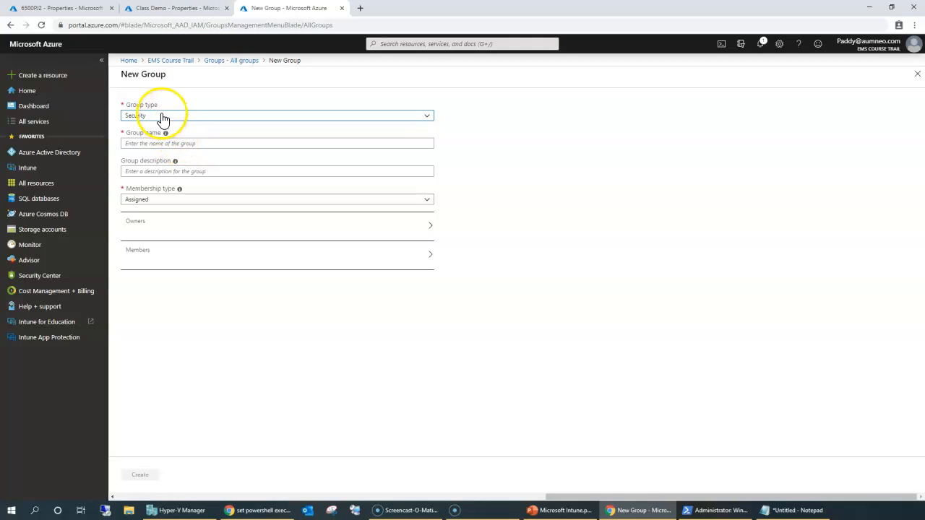
click(171, 200)
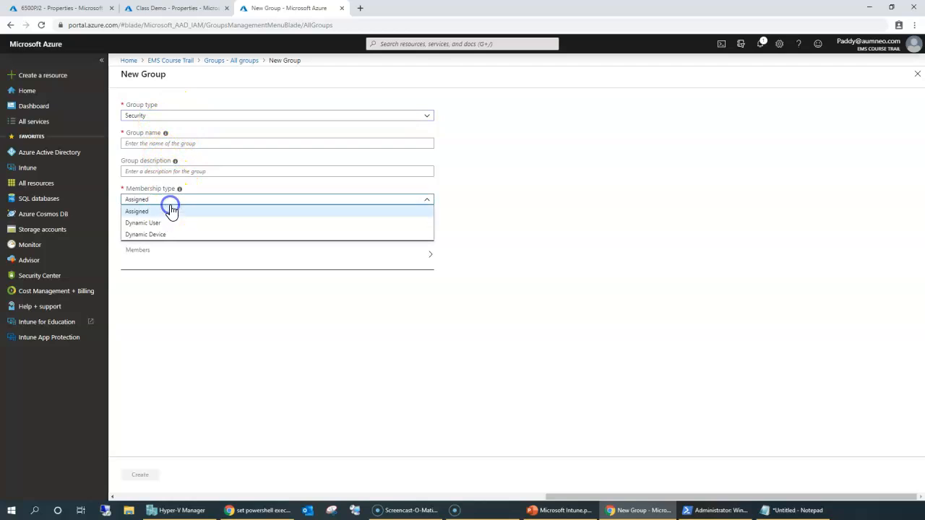
click(159, 234)
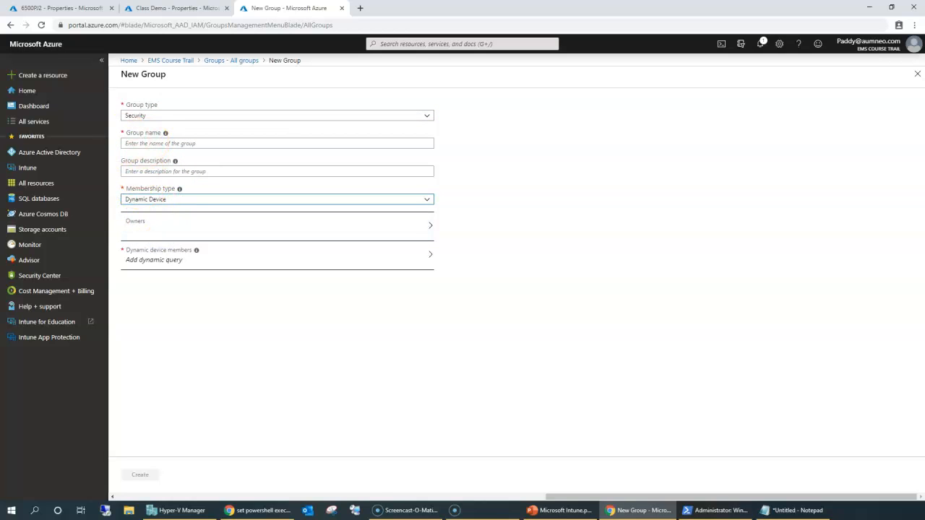
key(alt+Tab)
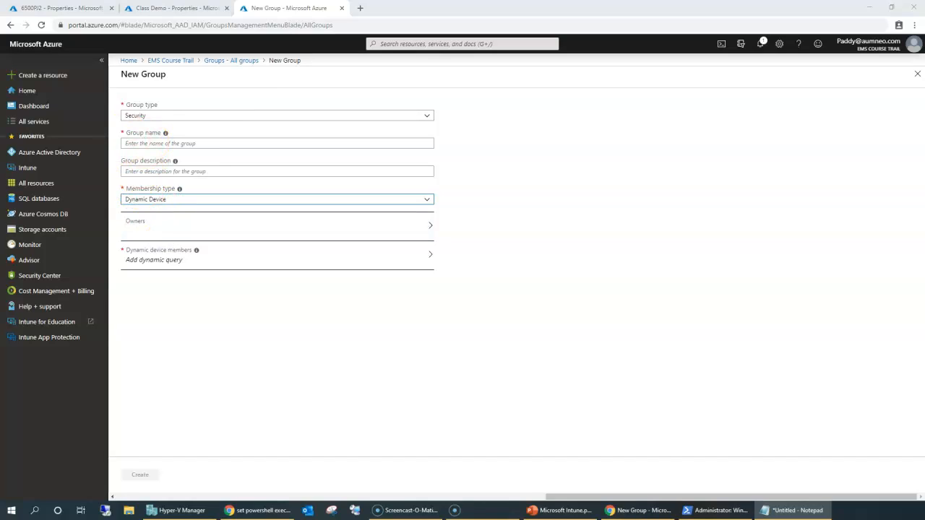
click(181, 144)
text(All-Autopilot-Devices-Dynamic)
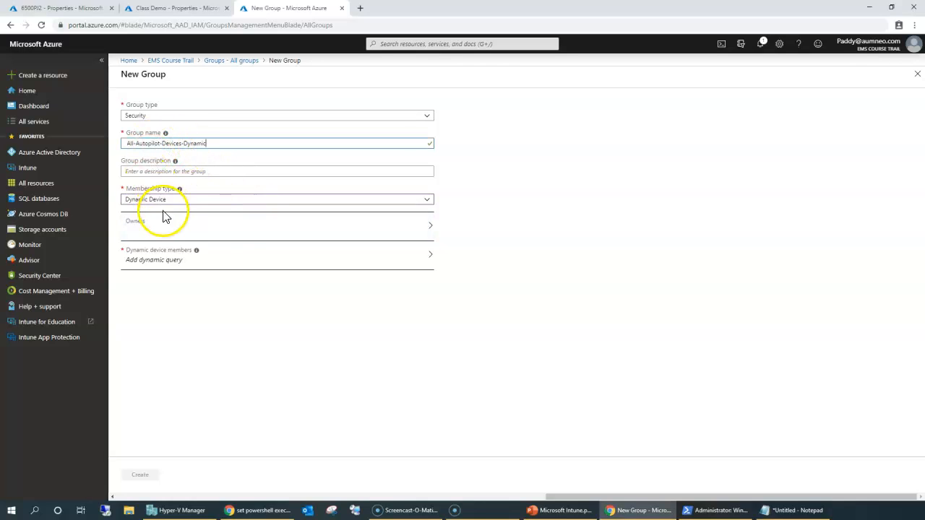
Define the group's dynamic membership rule syntax as (device.devicePhysicalIDs -any _ -contains "[ZTDId]") and save it.
click(161, 266)
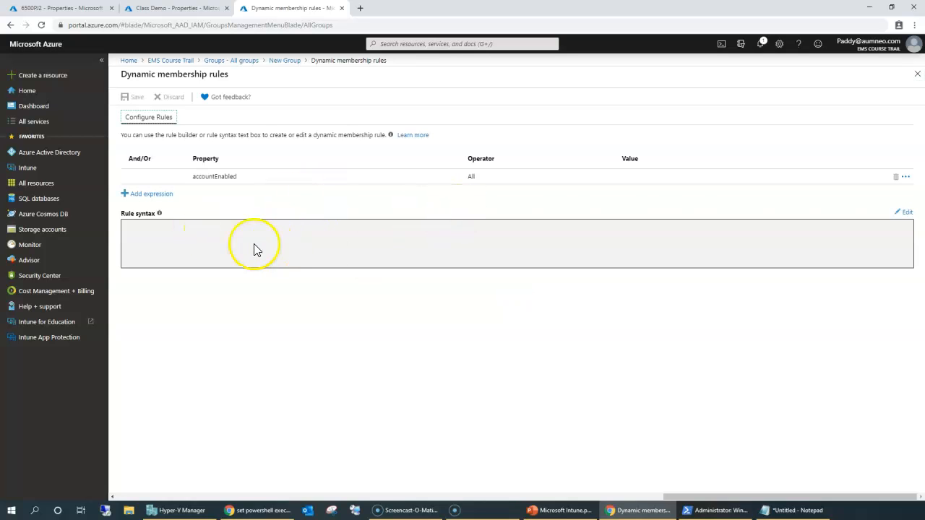
click(907, 216)
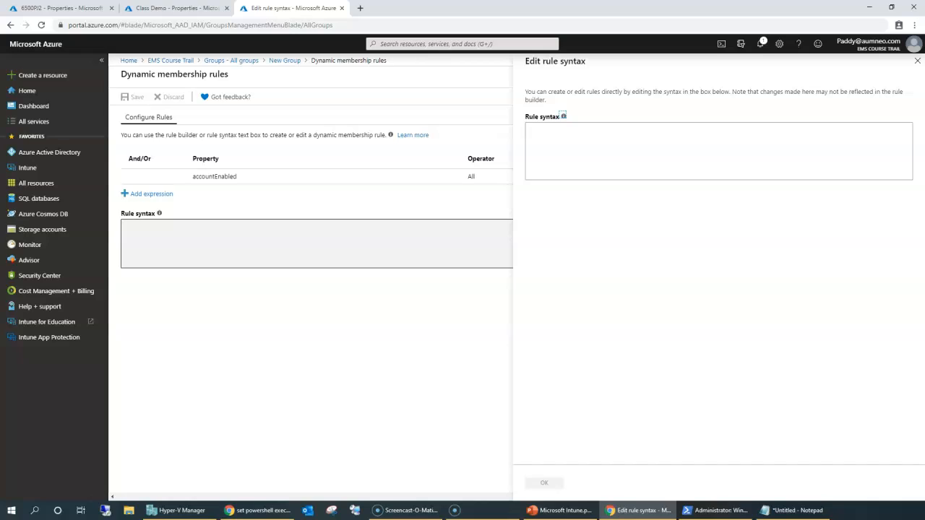
key(alt+Tab)
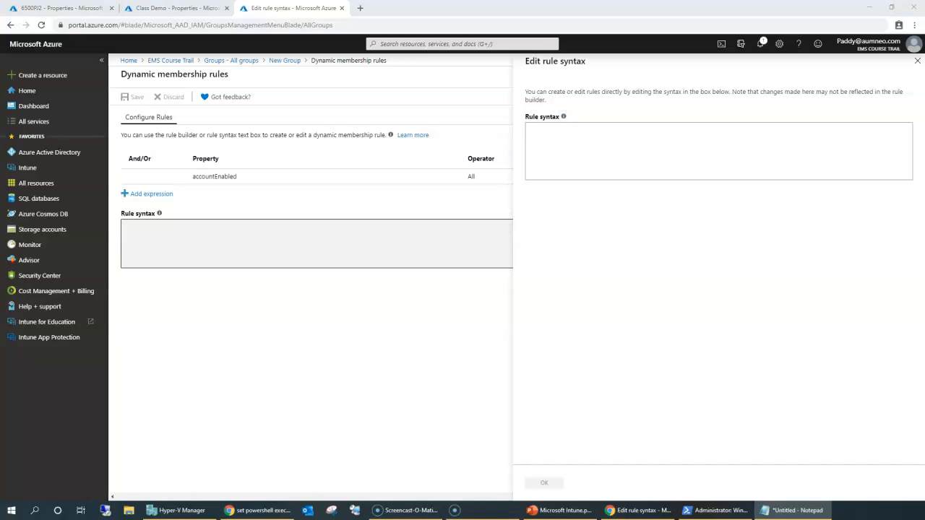
click(615, 161)
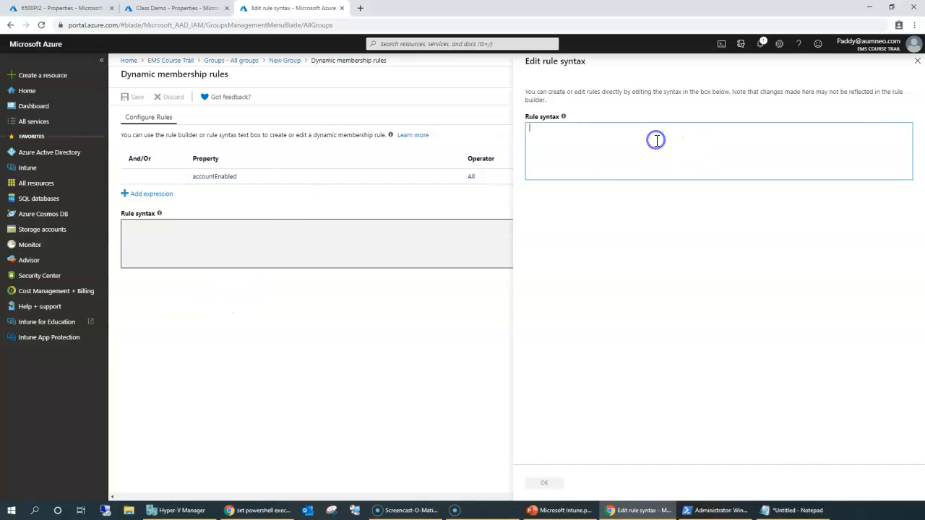
text((device.devicePhysicalIDs -any _ -contains "[ZTDId]"))
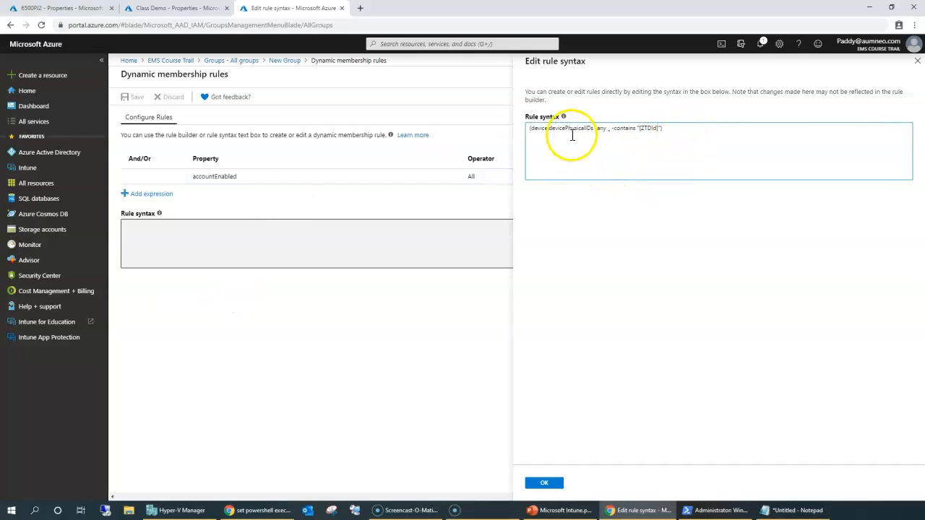
click(642, 128)
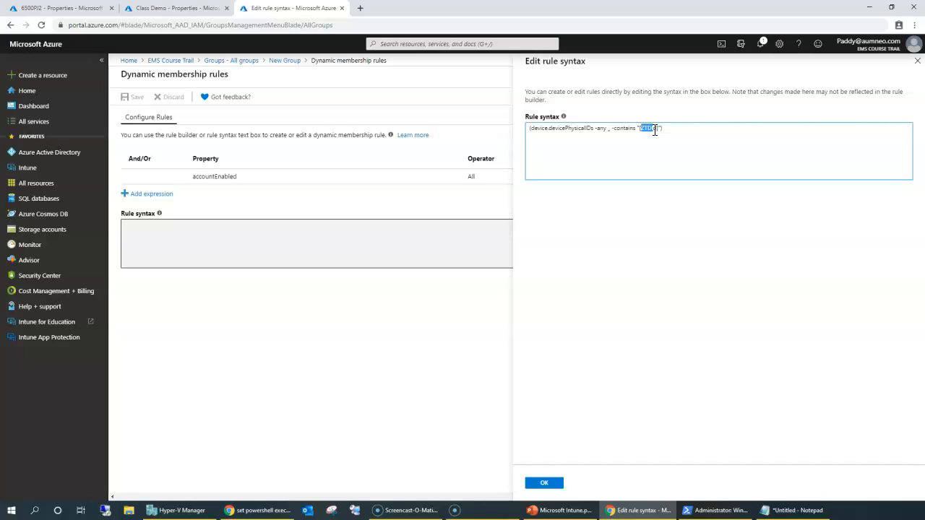
click(665, 136)
drag(565, 128, 578, 128)
double_click(642, 127)
click(666, 148)
double_click(649, 128)
click(549, 482)
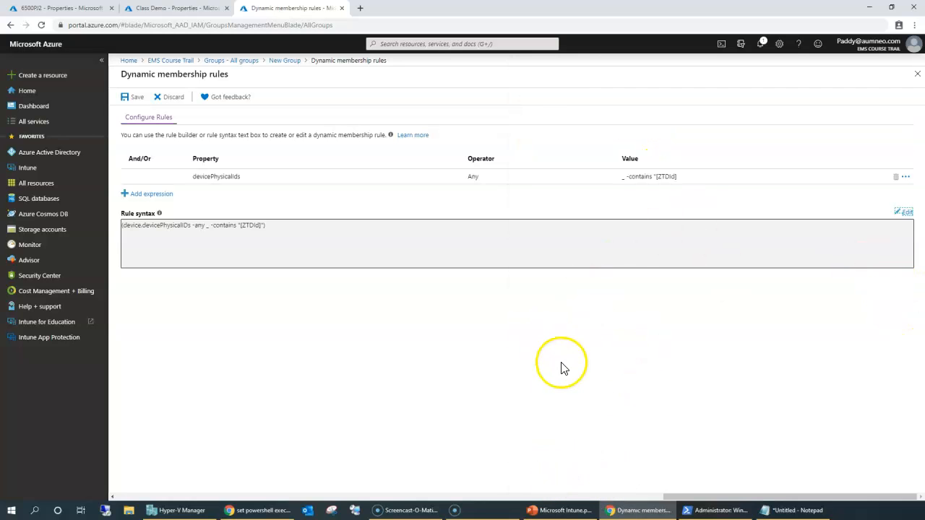
click(131, 100)
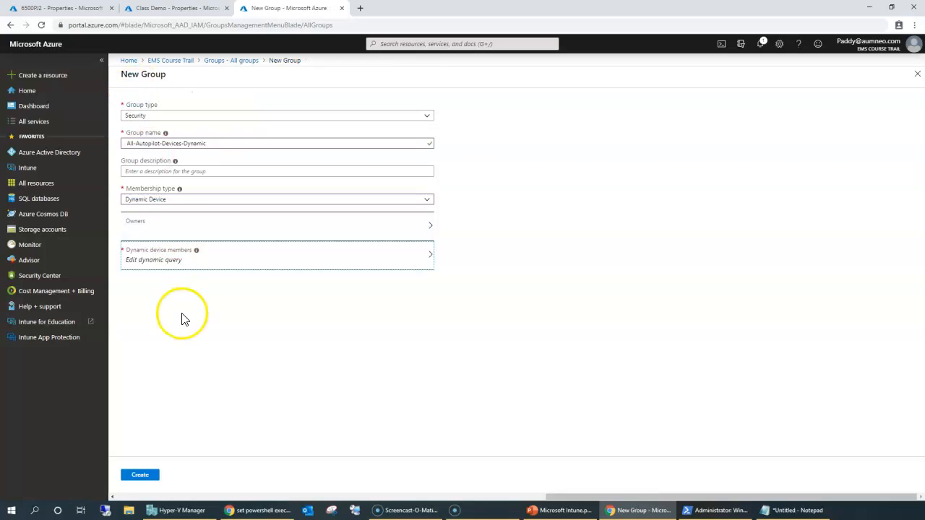
Copy the new group's name for reuse and create the group.
drag(209, 143, 121, 144)
key(ctrl+c)
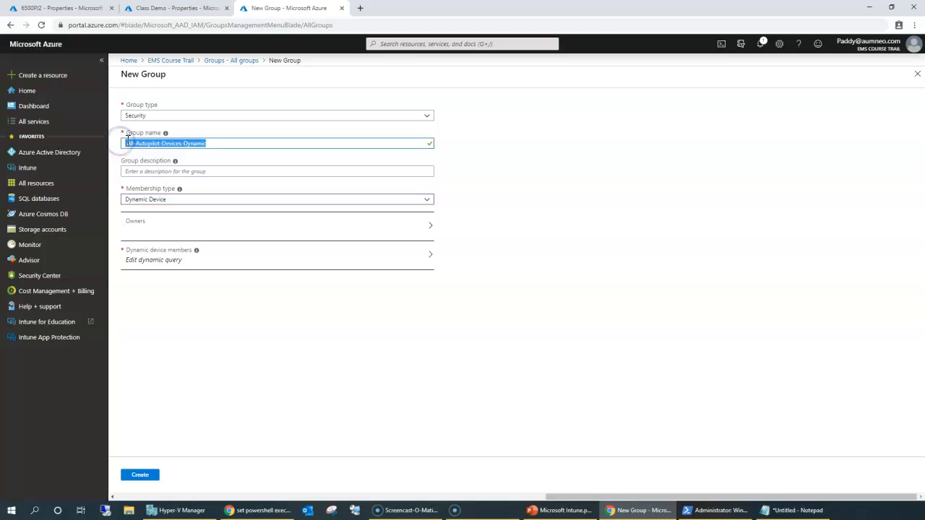
click(140, 474)
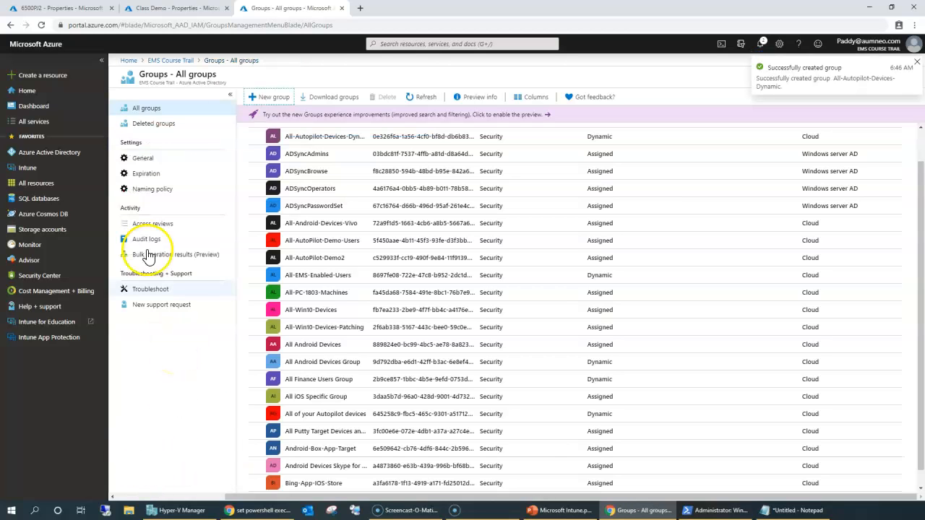
click(914, 62)
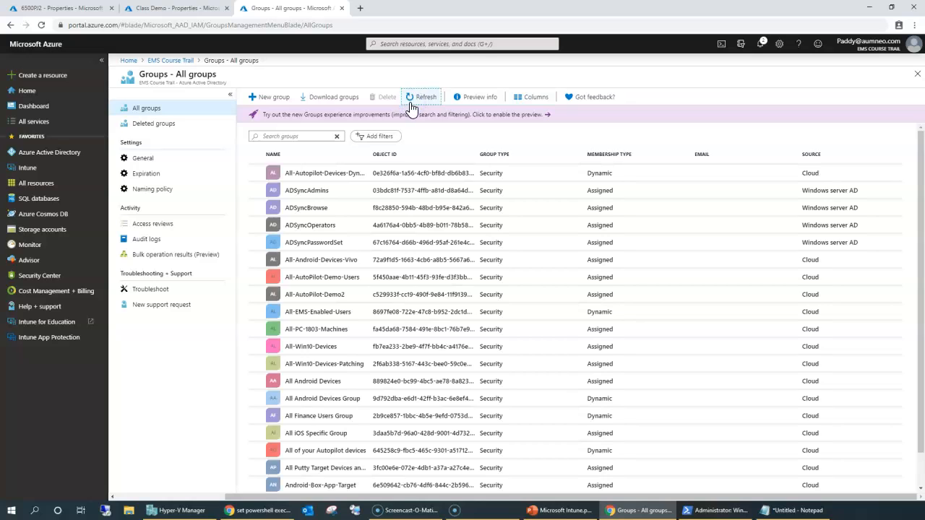
Find the All-Autopilot-Devices-Dynamic group, refresh its members list, and view the Dell device's member details.
click(321, 135)
key(ctrl+v)
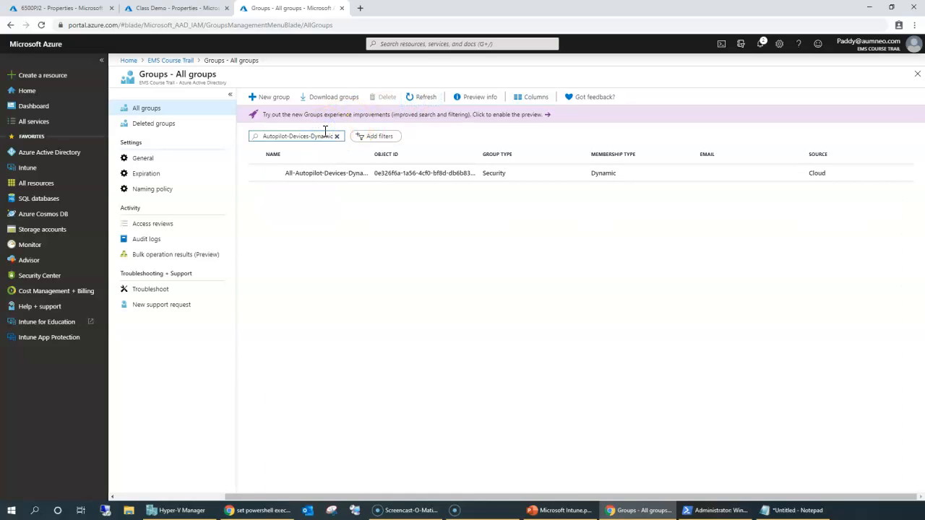
click(313, 175)
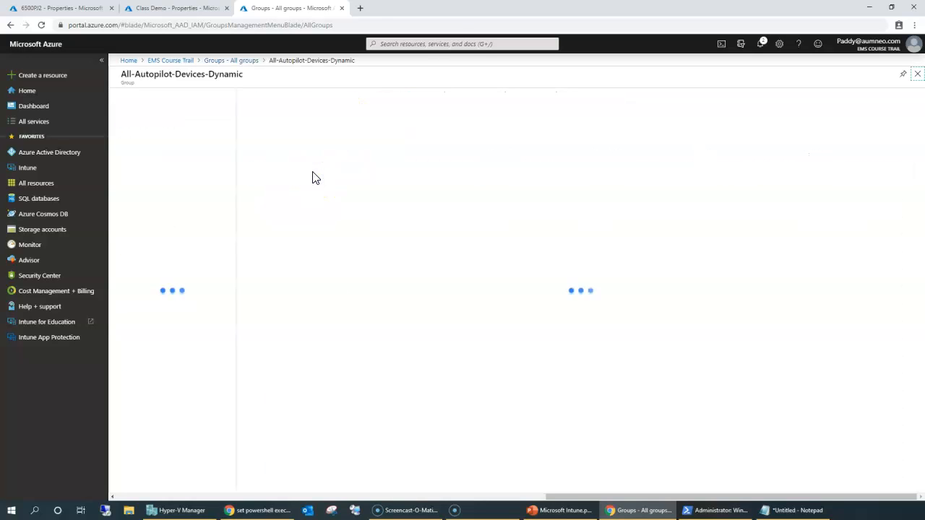
click(146, 159)
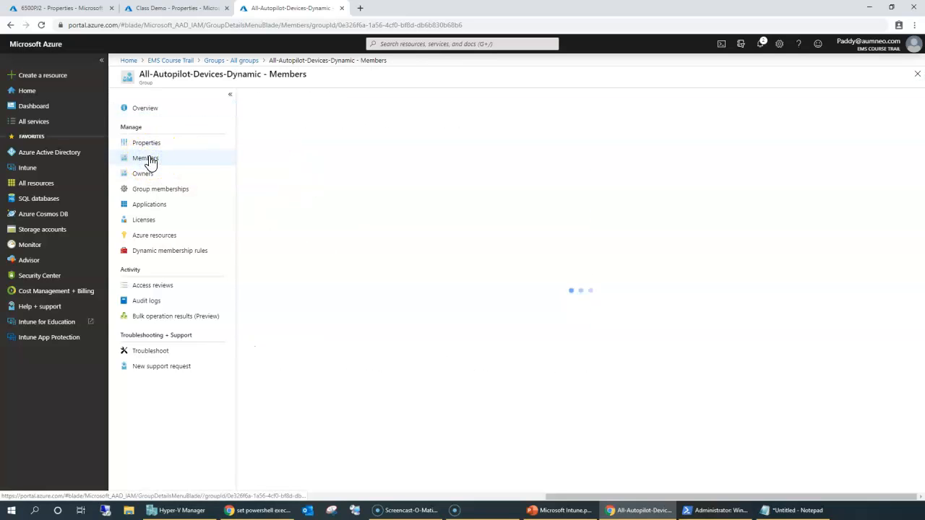
click(368, 97)
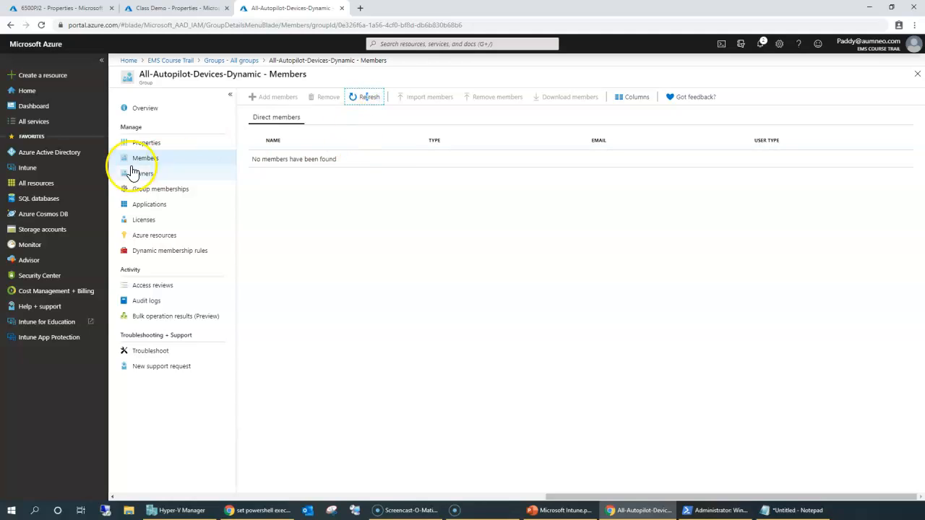
click(463, 318)
click(368, 102)
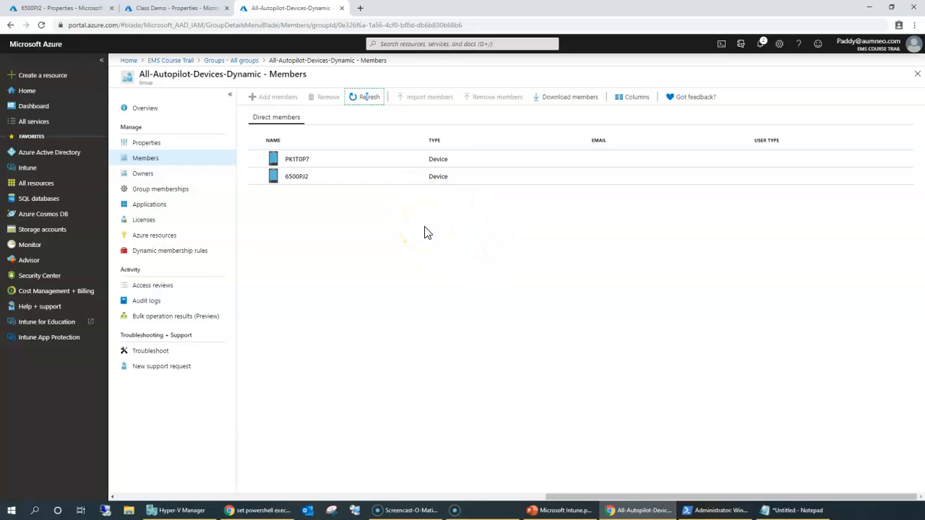
click(310, 177)
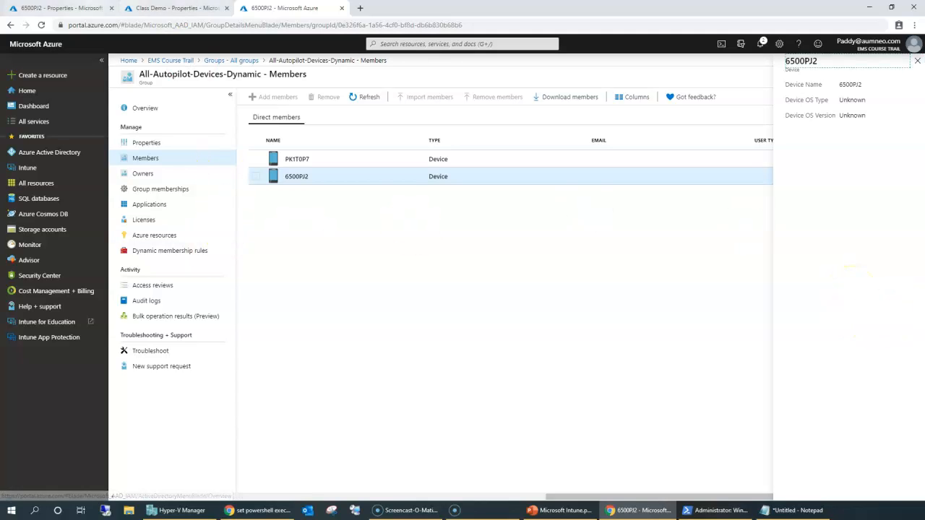
Close the Dell device's Autopilot properties and refresh the Windows Autopilot devices list to check profile status.
click(80, 8)
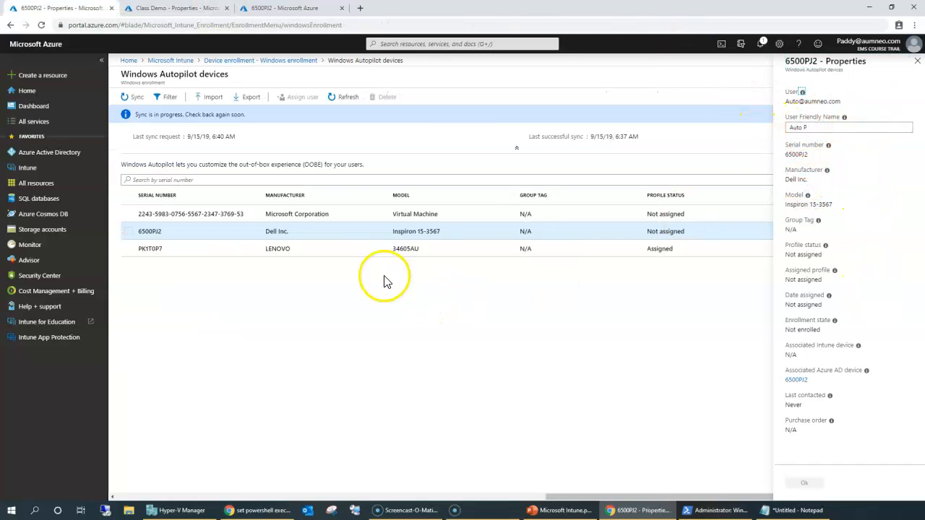
click(916, 61)
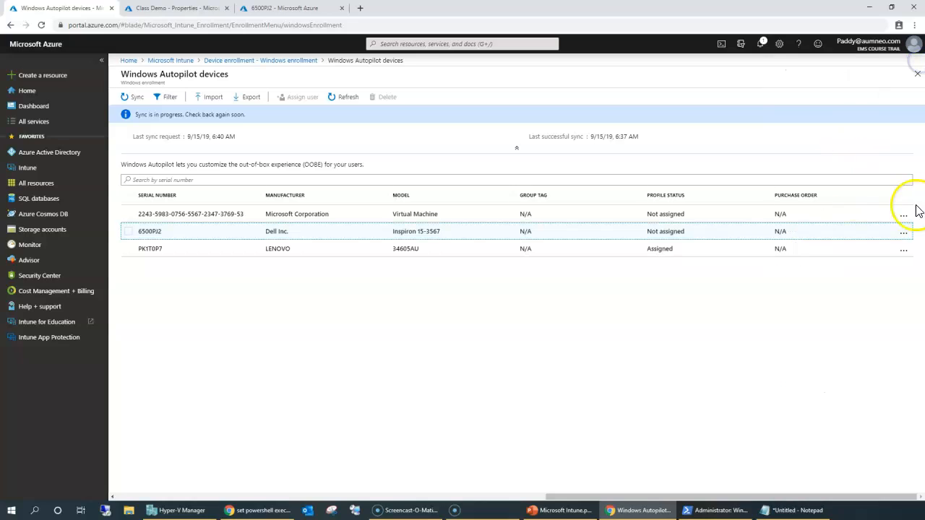
click(344, 99)
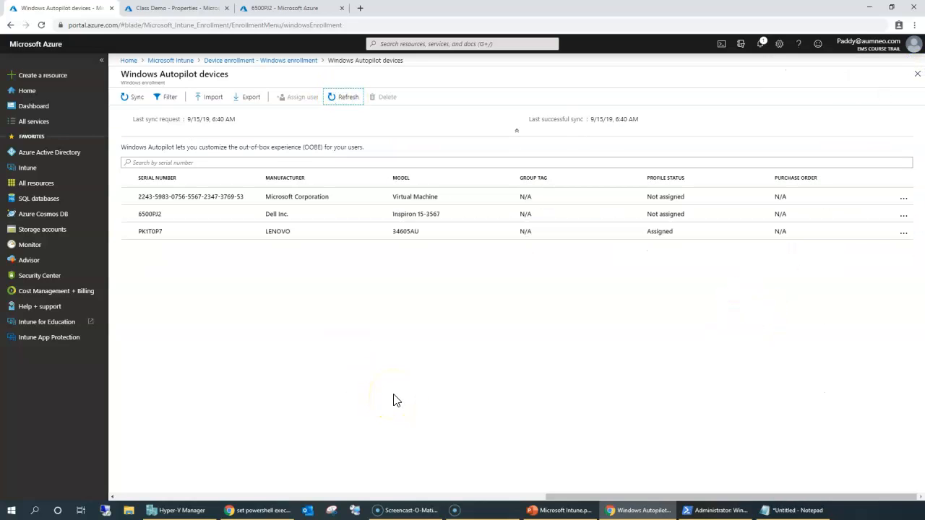
View the Dell device's Autopilot properties, and from the Device enrollment overview list the Windows devices without profiles.
click(408, 219)
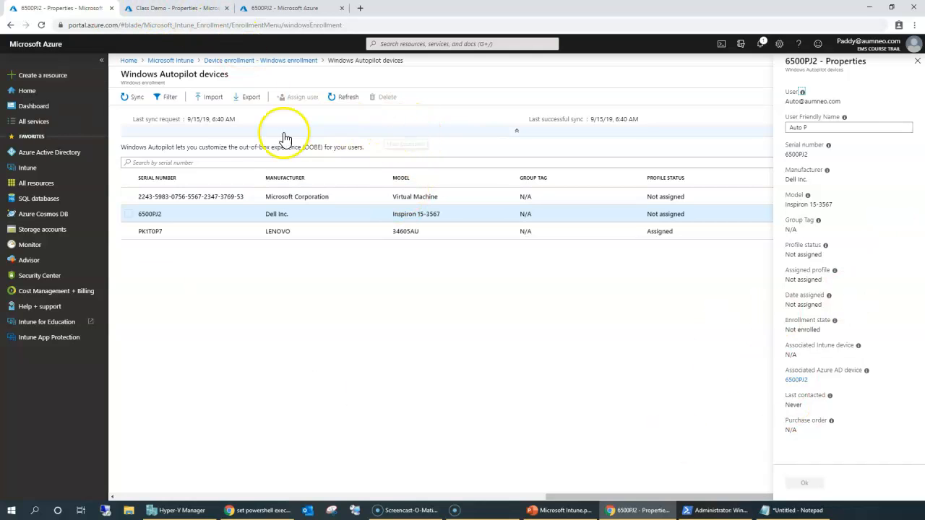
click(173, 60)
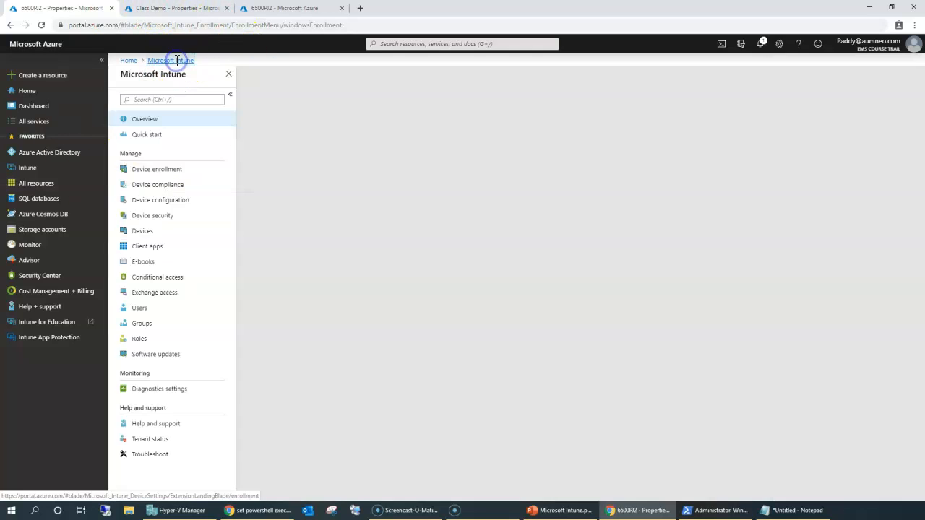
click(151, 171)
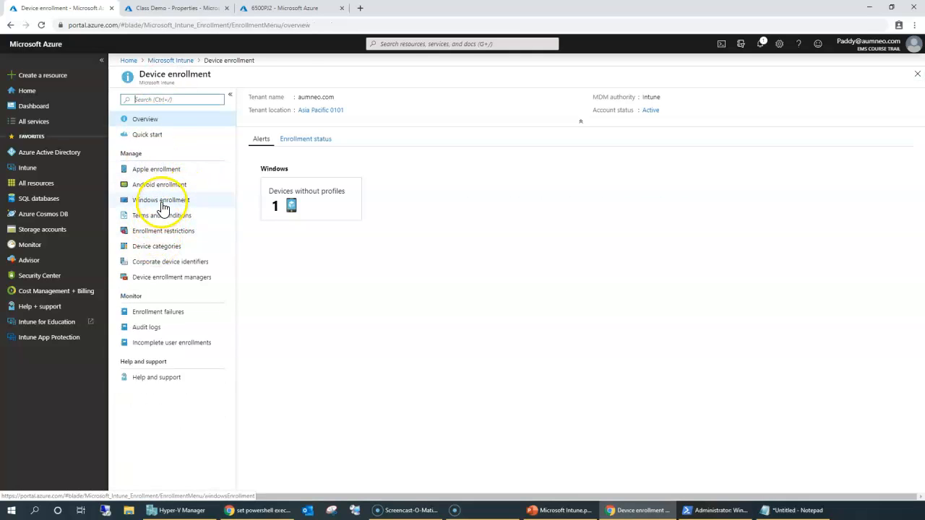
click(162, 202)
click(151, 171)
click(148, 123)
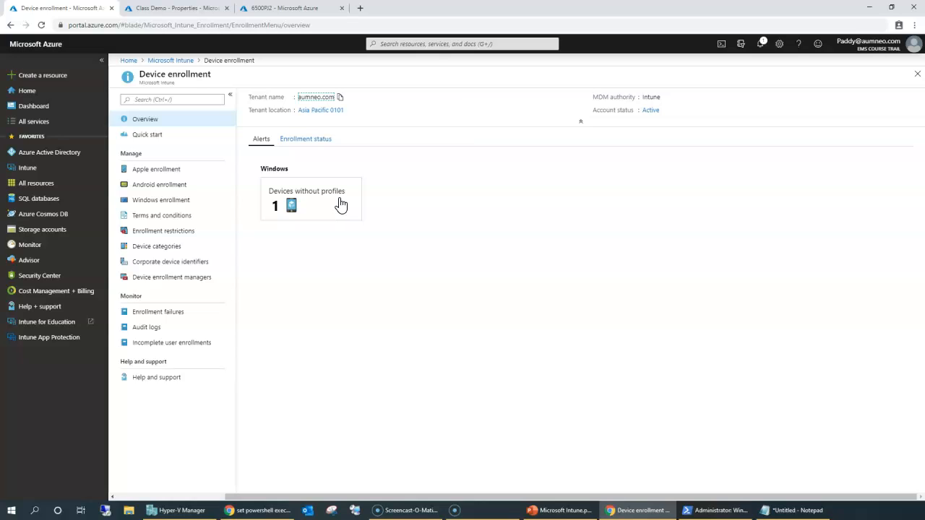
click(304, 211)
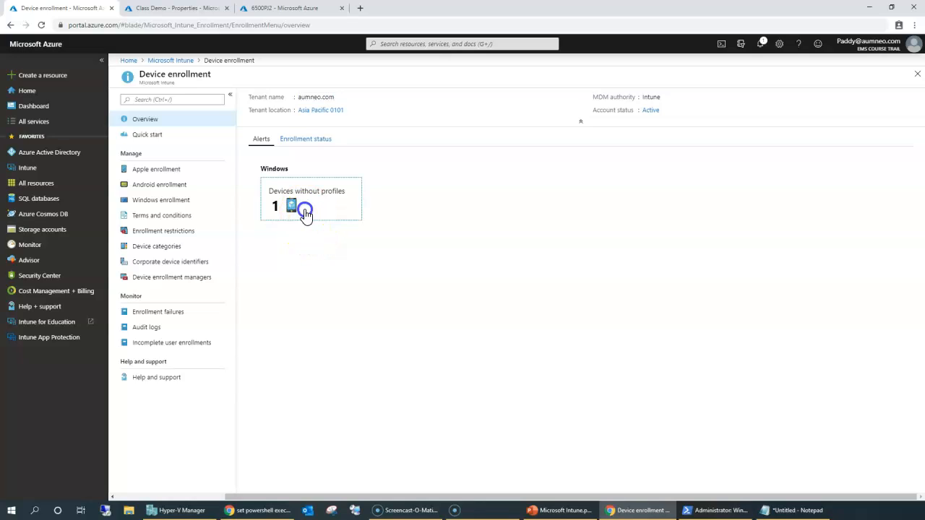
click(304, 212)
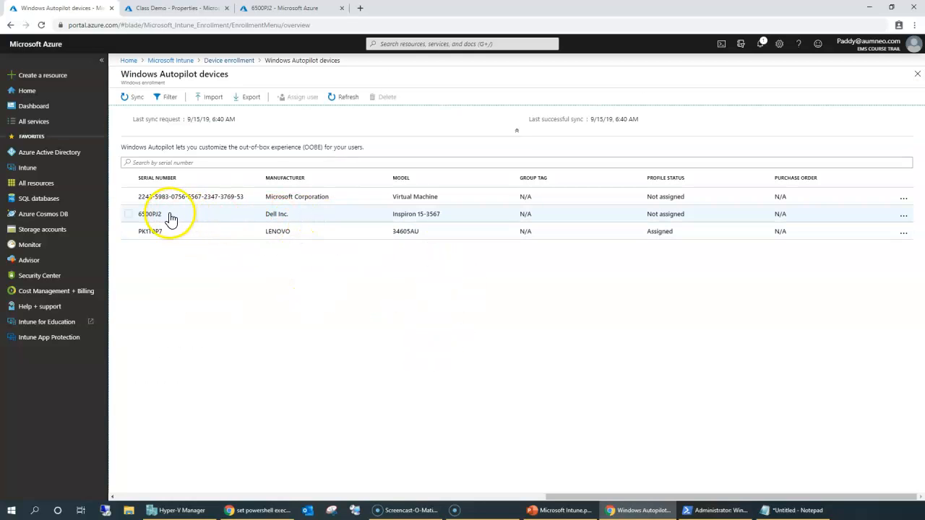
Examine the Dell device's model and assigned profile in its Autopilot properties.
click(457, 222)
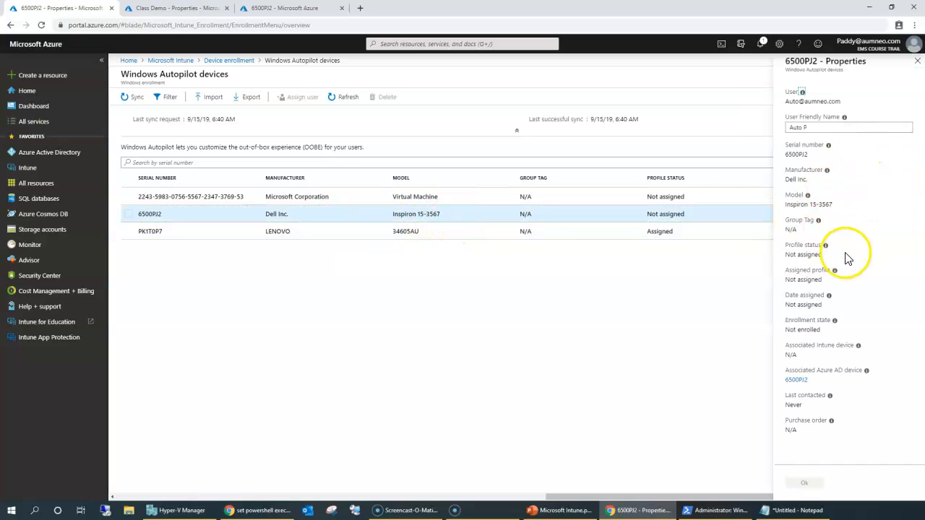
drag(834, 208, 785, 209)
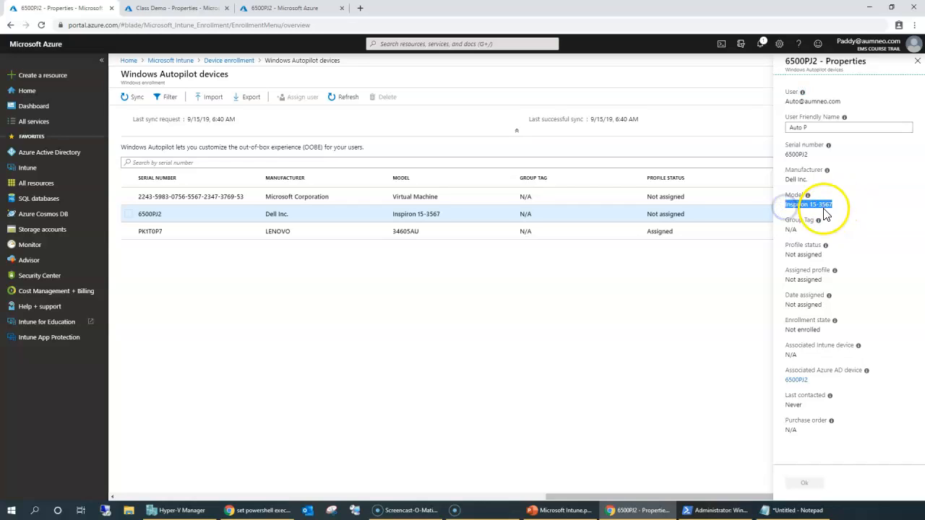
click(424, 330)
click(810, 287)
double_click(811, 287)
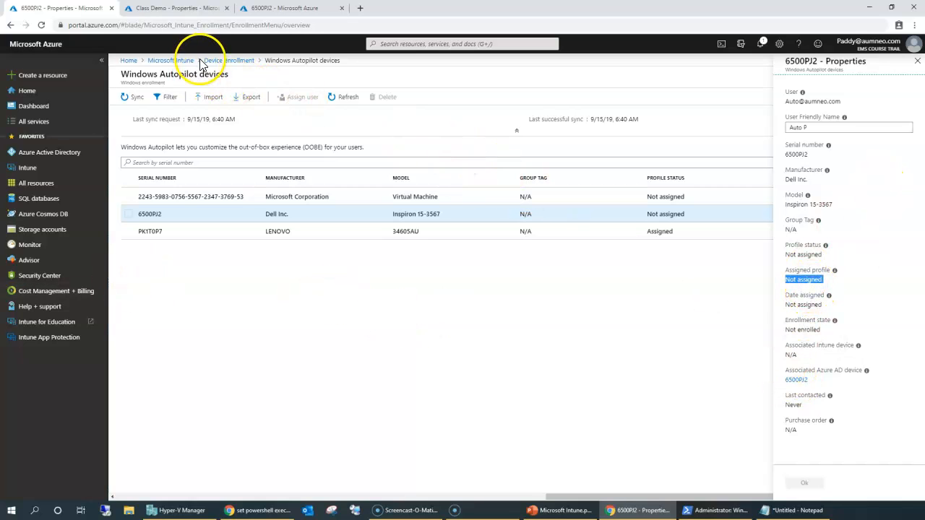
Open the properties of the Class Demo profile among the Windows Autopilot deployment profiles.
click(227, 61)
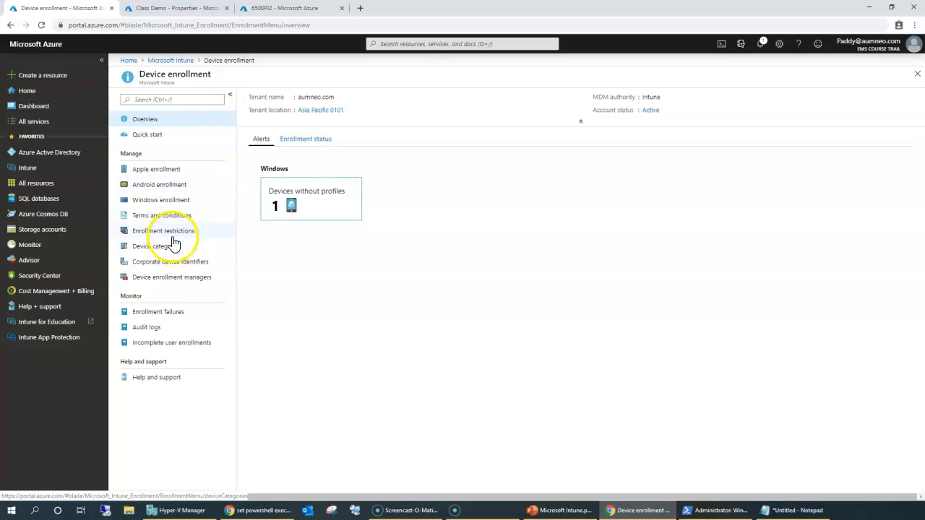
click(163, 200)
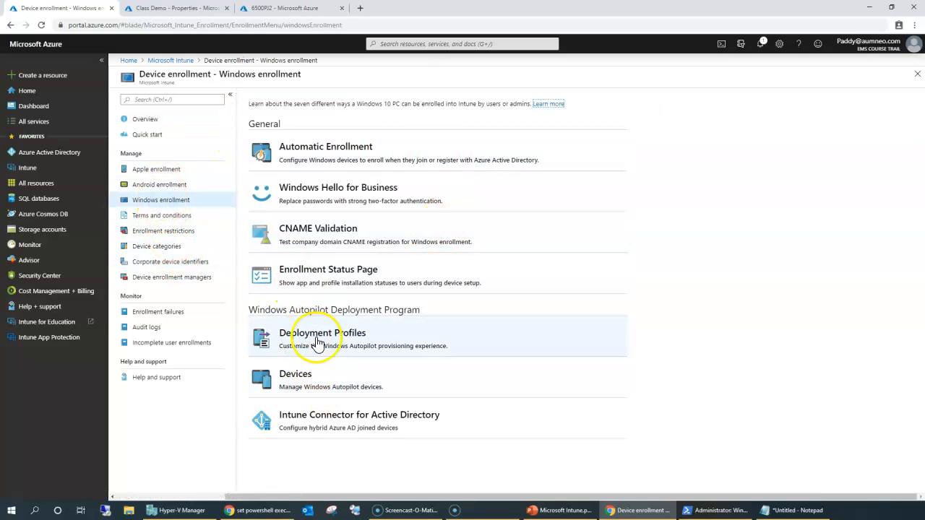
click(363, 341)
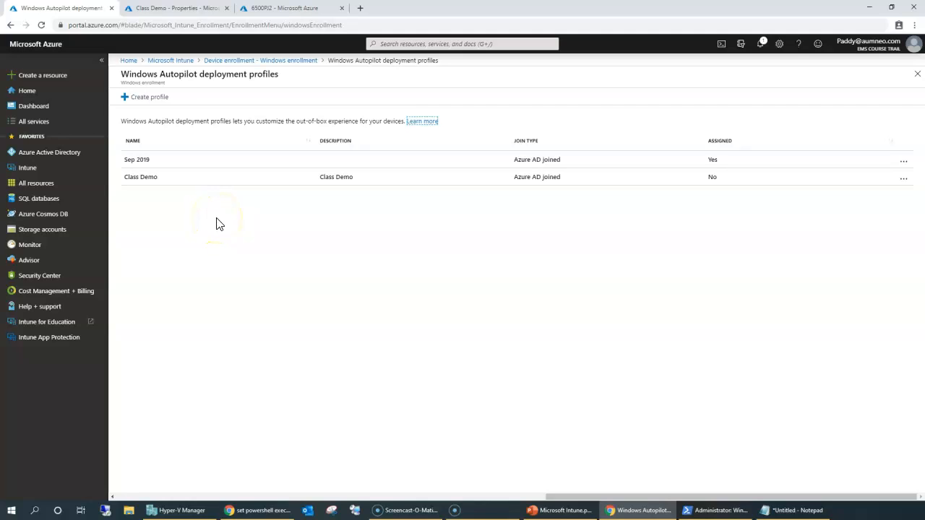
click(449, 184)
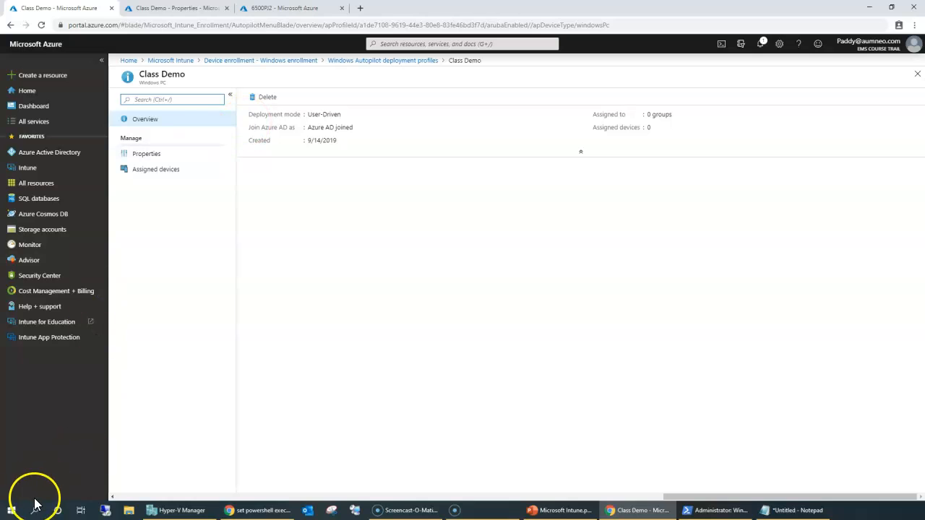
click(148, 154)
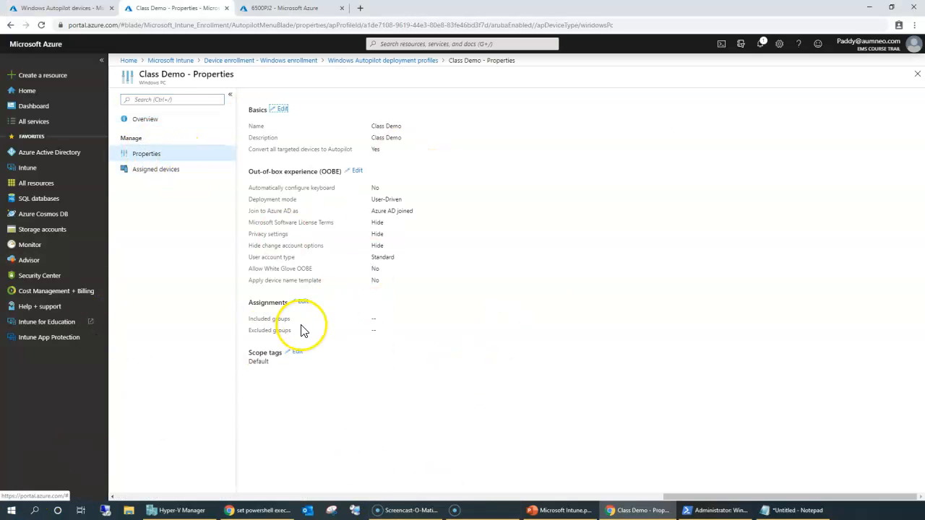
drag(143, 76, 220, 78)
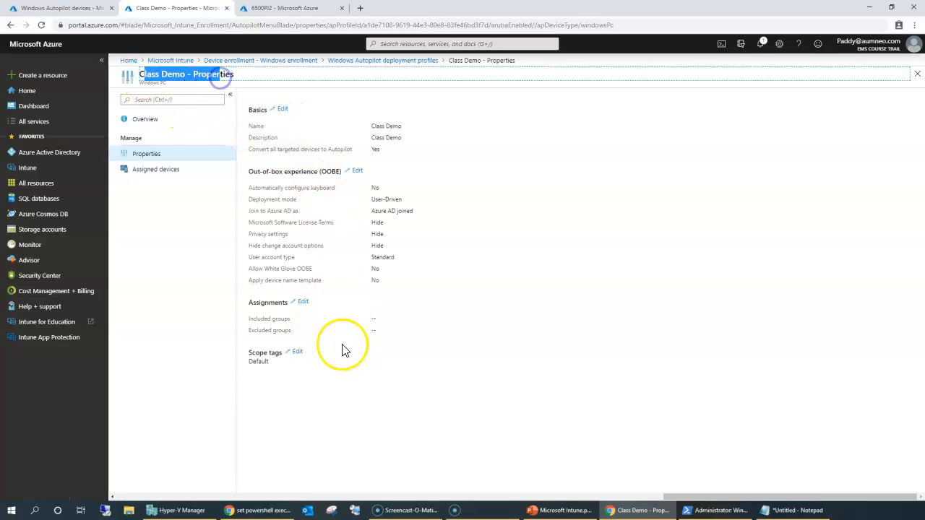
Include the All-Autopilot-Devices-Dynamic group in the Class Demo profile's assignments and save the profile.
click(304, 303)
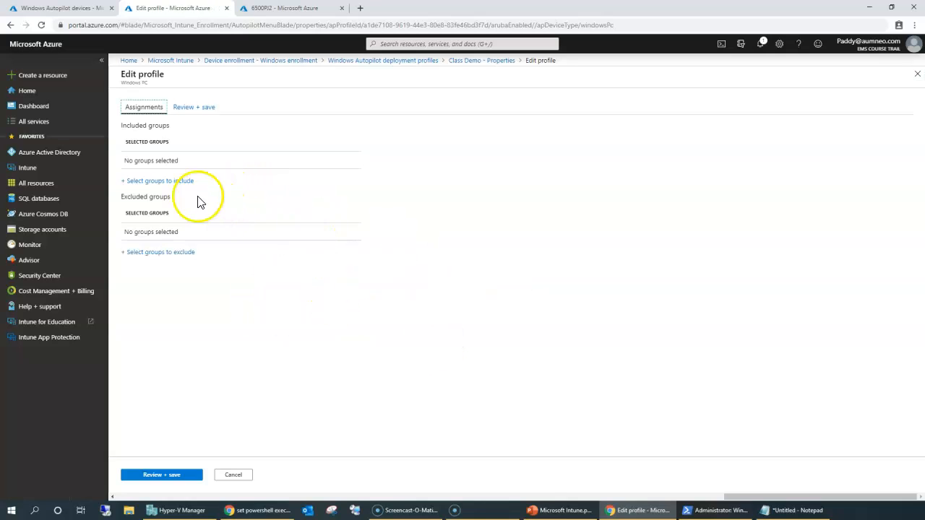
click(174, 180)
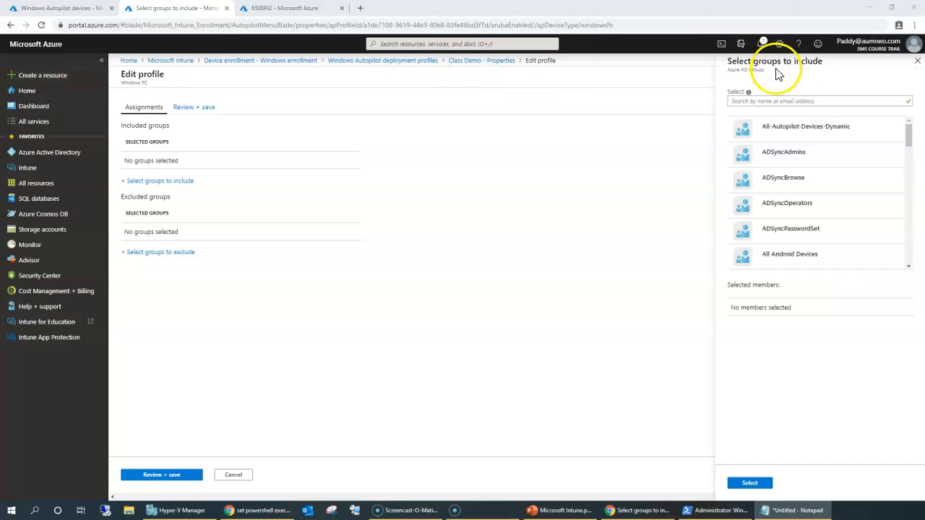
click(795, 131)
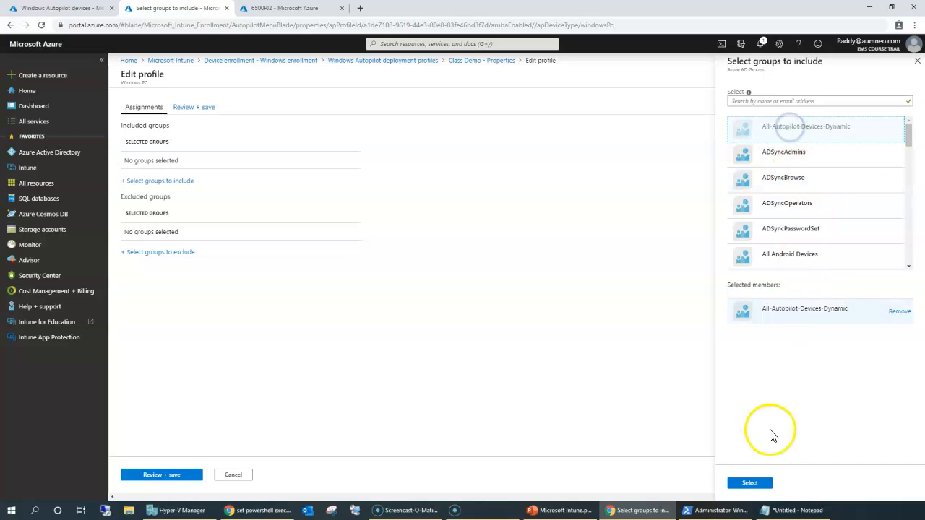
click(751, 484)
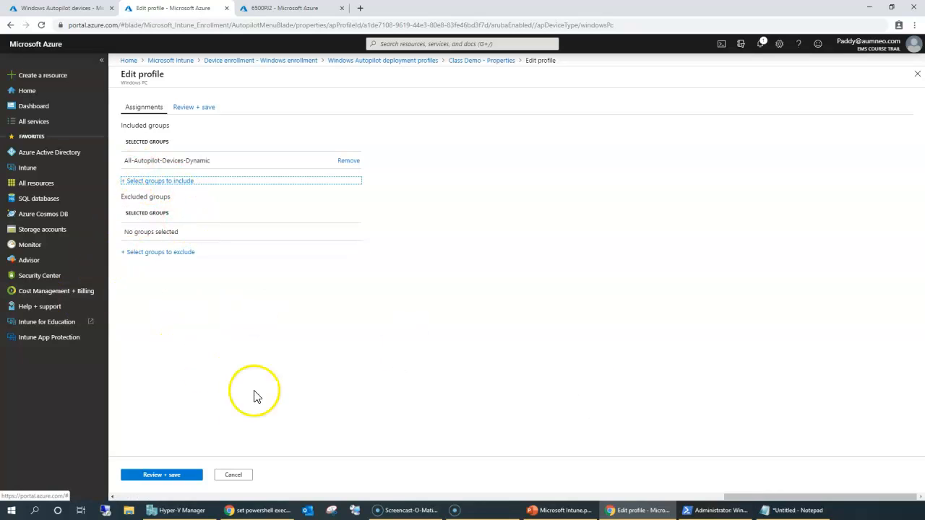
click(158, 477)
drag(244, 162, 322, 161)
click(170, 477)
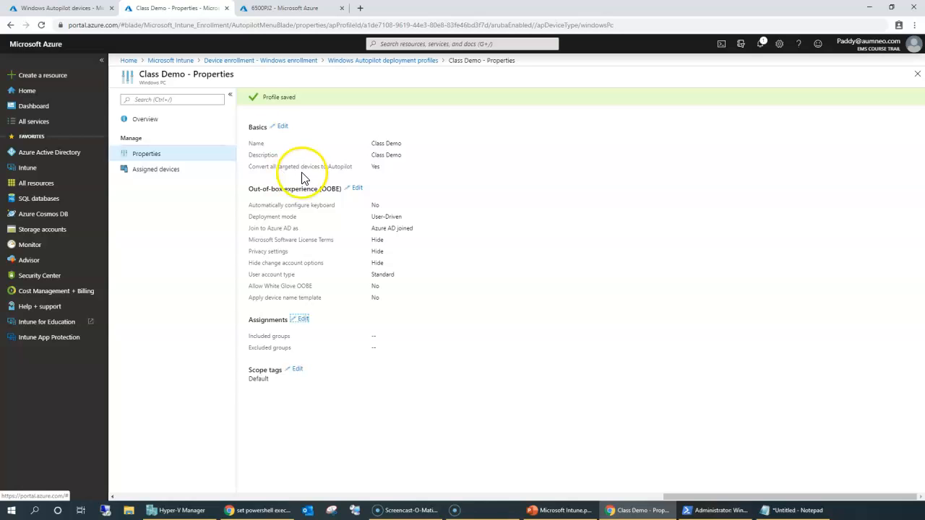
Return to the Windows Autopilot devices list and check the Dell device's profile status in its properties.
click(240, 62)
click(317, 383)
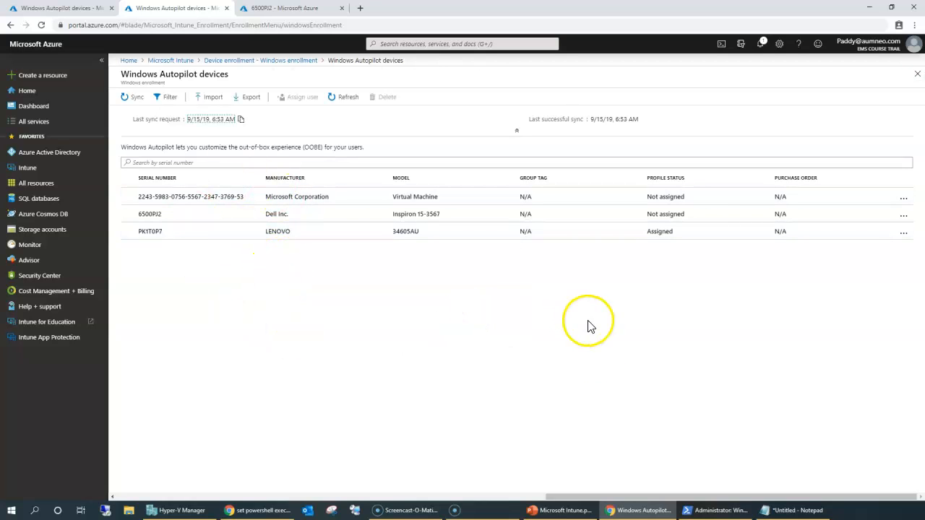
click(410, 214)
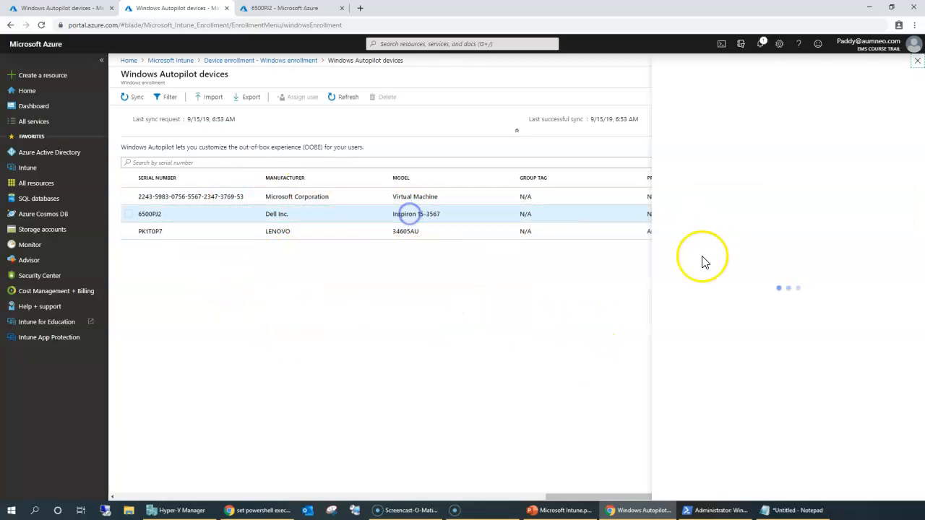
drag(824, 254, 783, 254)
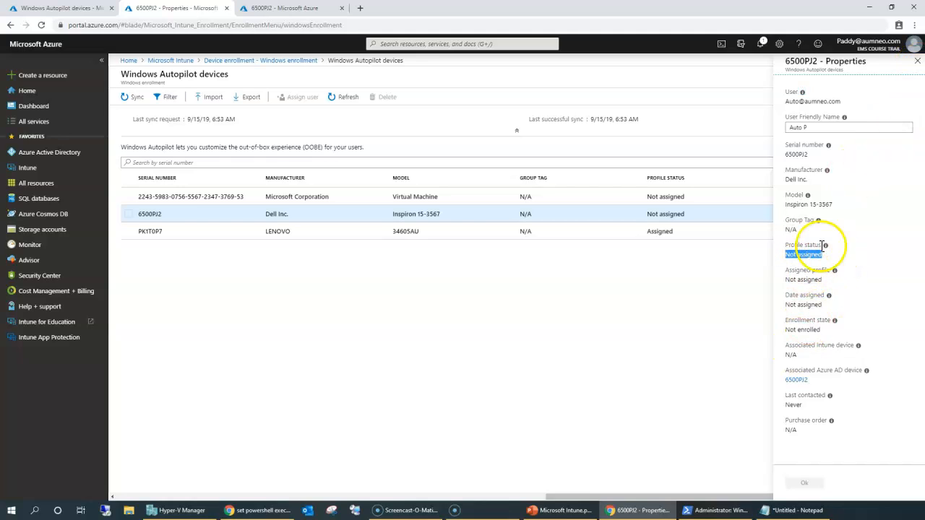
click(918, 61)
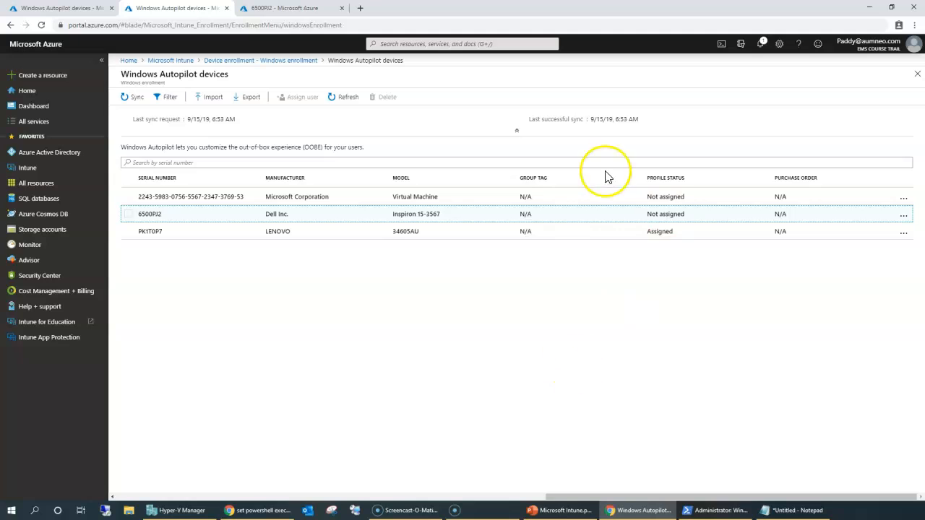
Sync the Windows Autopilot devices, check the sync times, and refresh the list.
click(133, 99)
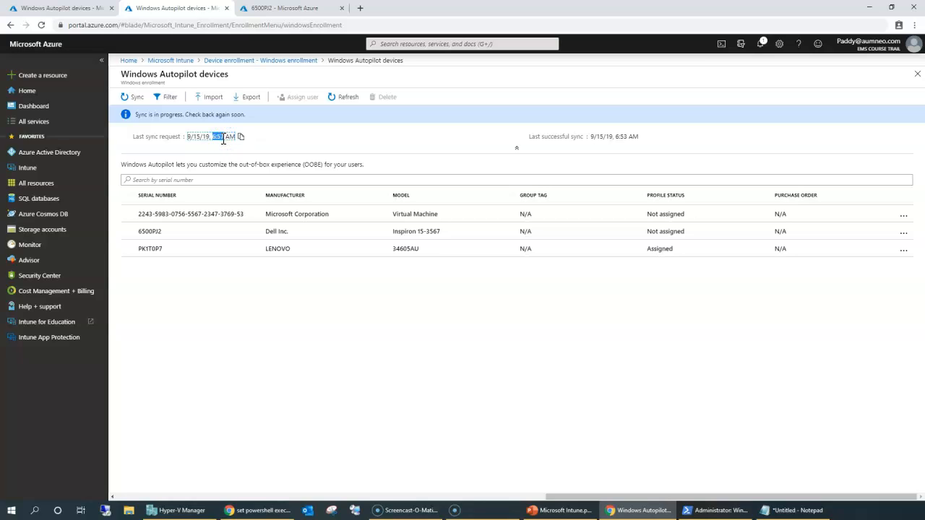
double_click(620, 137)
click(344, 97)
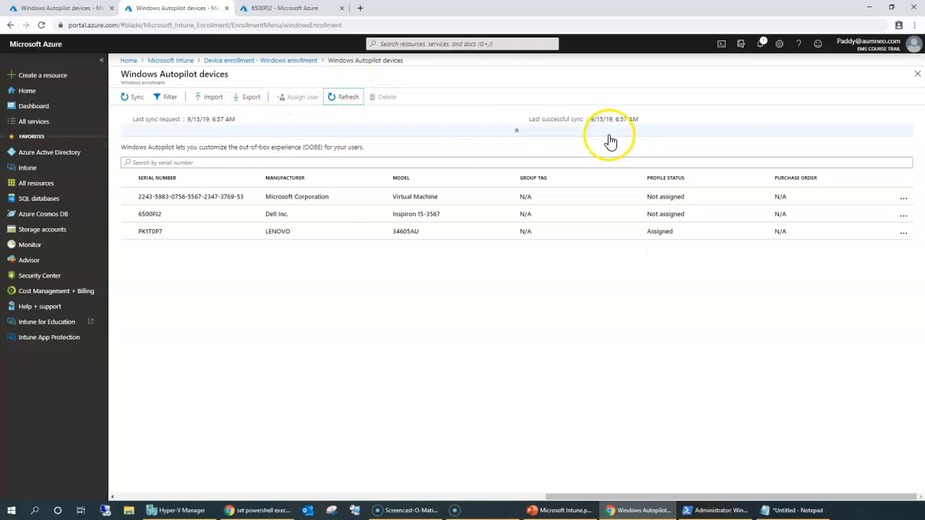
Check the Dell device's profile status, refresh the devices list, and reopen its properties to check the assigned profile.
click(607, 217)
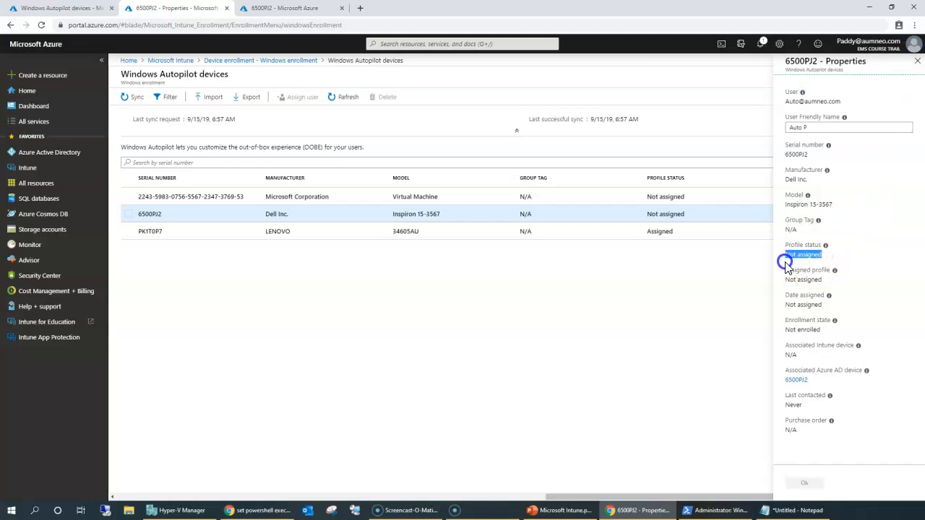
click(23, 497)
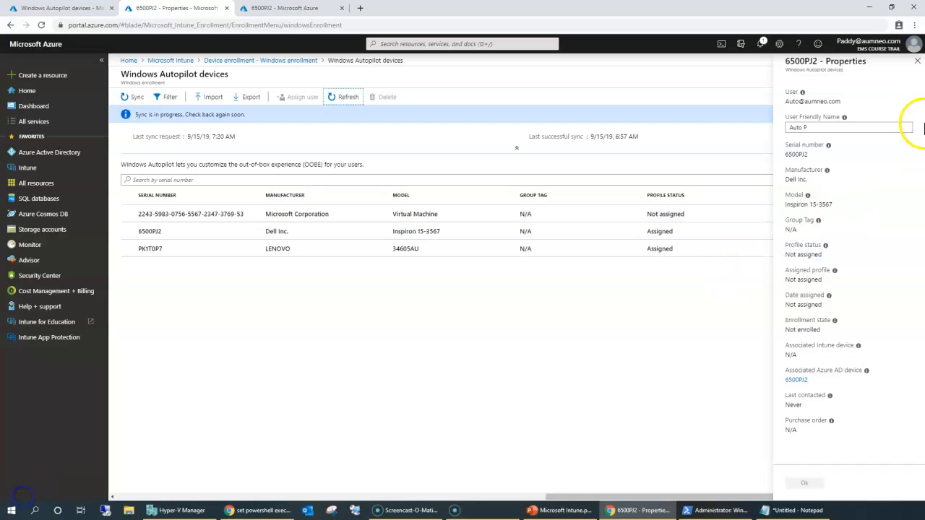
click(917, 61)
click(342, 97)
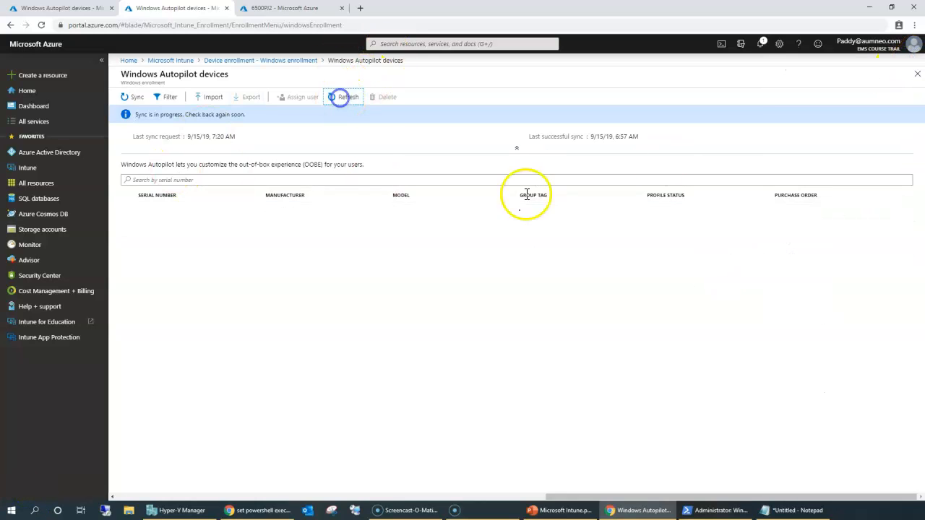
click(656, 216)
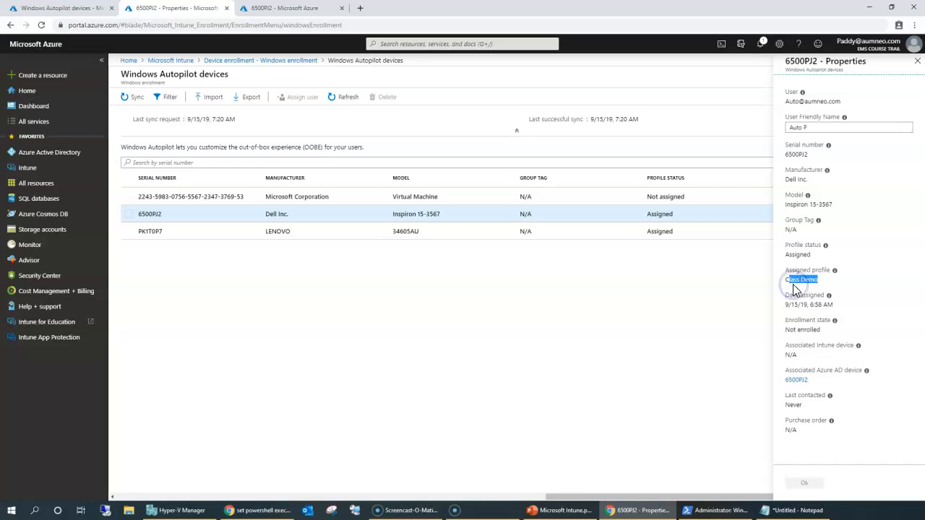
Switch to the All-Autopilot-Devices-Dynamic group's members and review which devices belong to it.
click(79, 8)
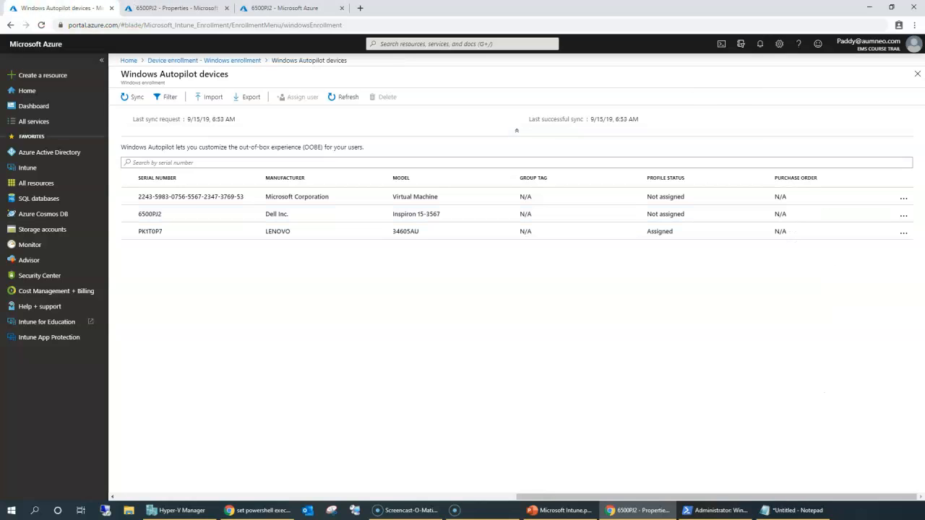
click(194, 9)
click(278, 9)
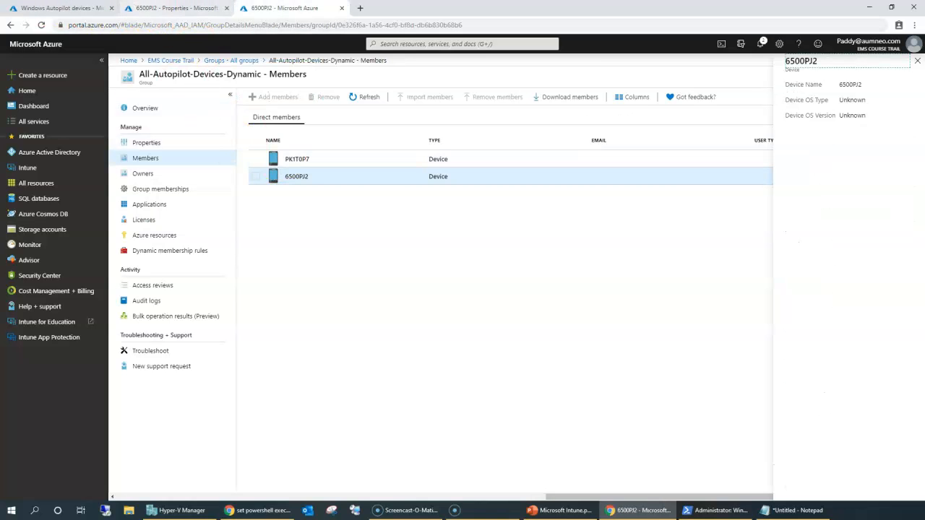
drag(271, 61, 317, 61)
drag(396, 63, 274, 43)
Return to the Windows Autopilot devices list and check the Lenovo device's assigned profile in its properties.
key(ctrl+shift+Tab)
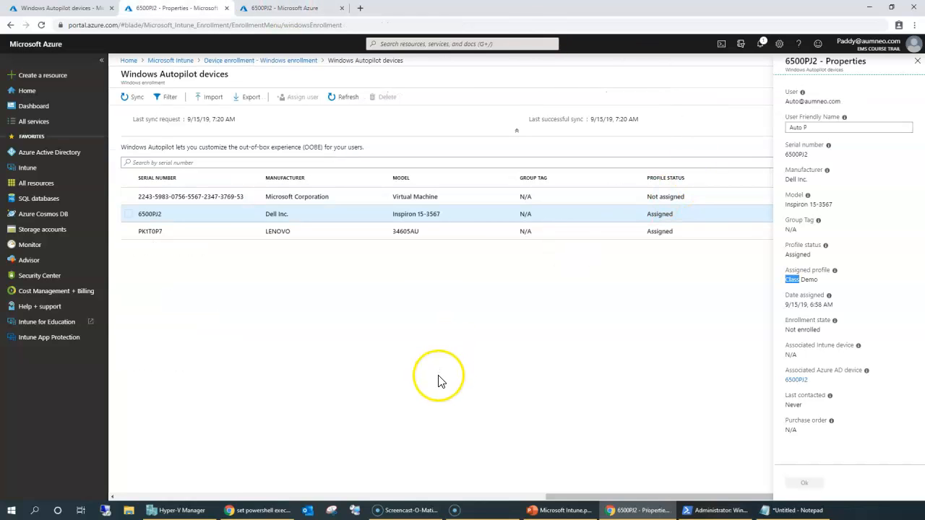
click(423, 232)
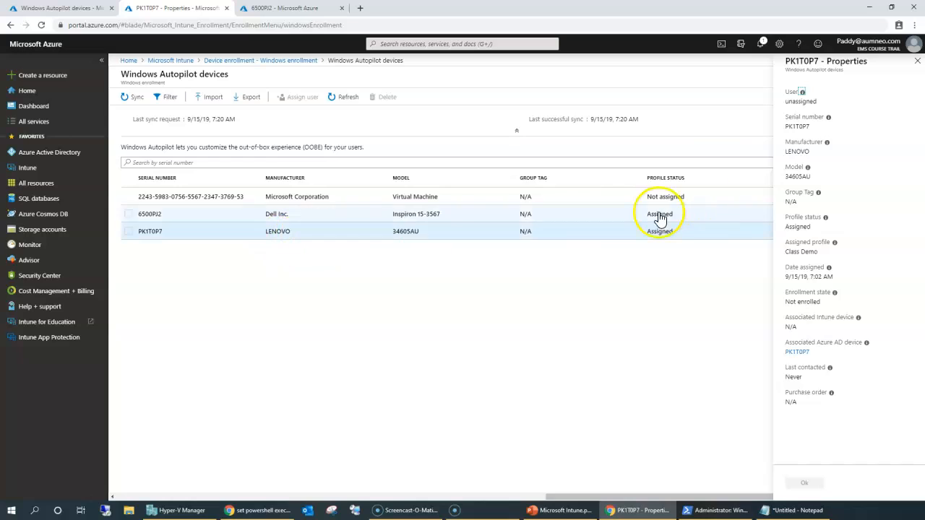
triple_click(792, 251)
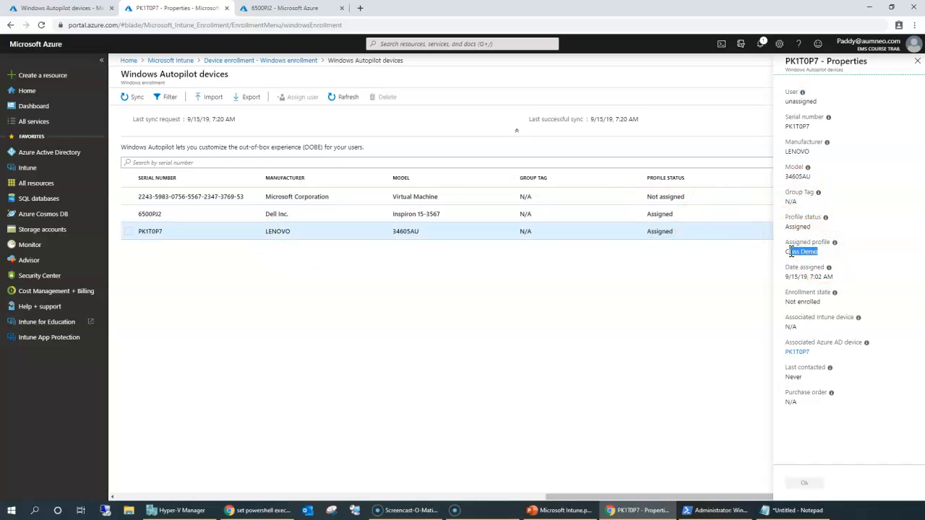